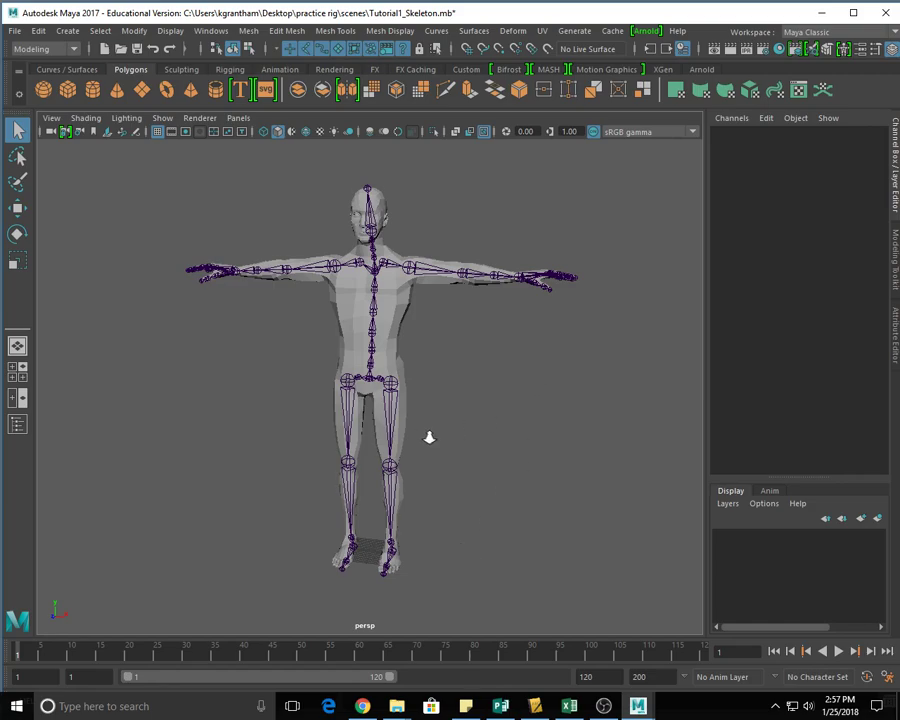
- Switch the workspace to the Rigging menu set
right_click_drag(427, 437, 535, 458, "alt")
left_click_drag(535, 458, 297, 237, "alt")
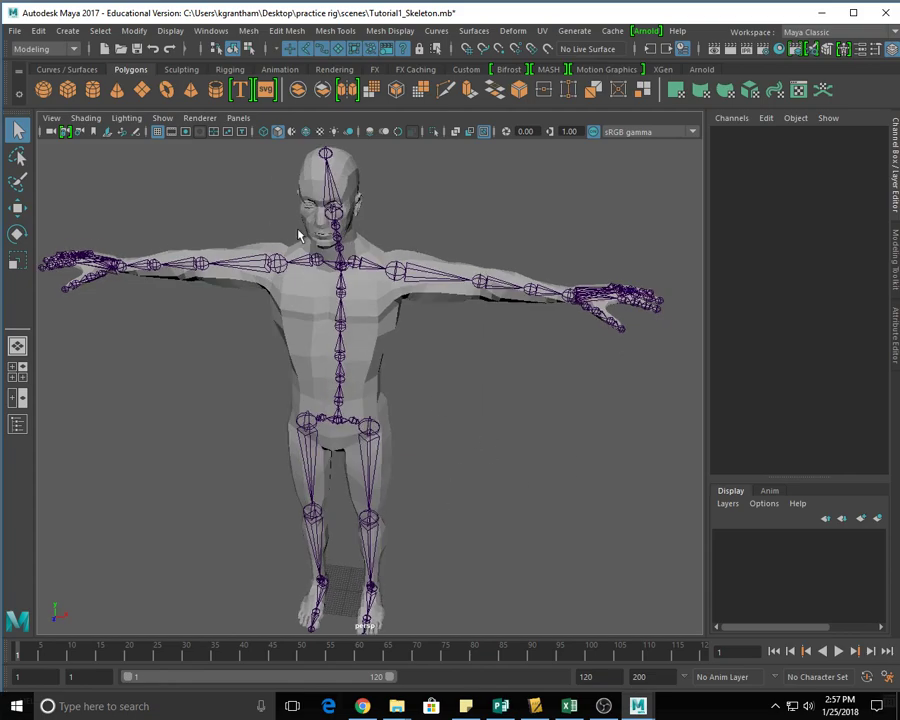
left_click(40, 48)
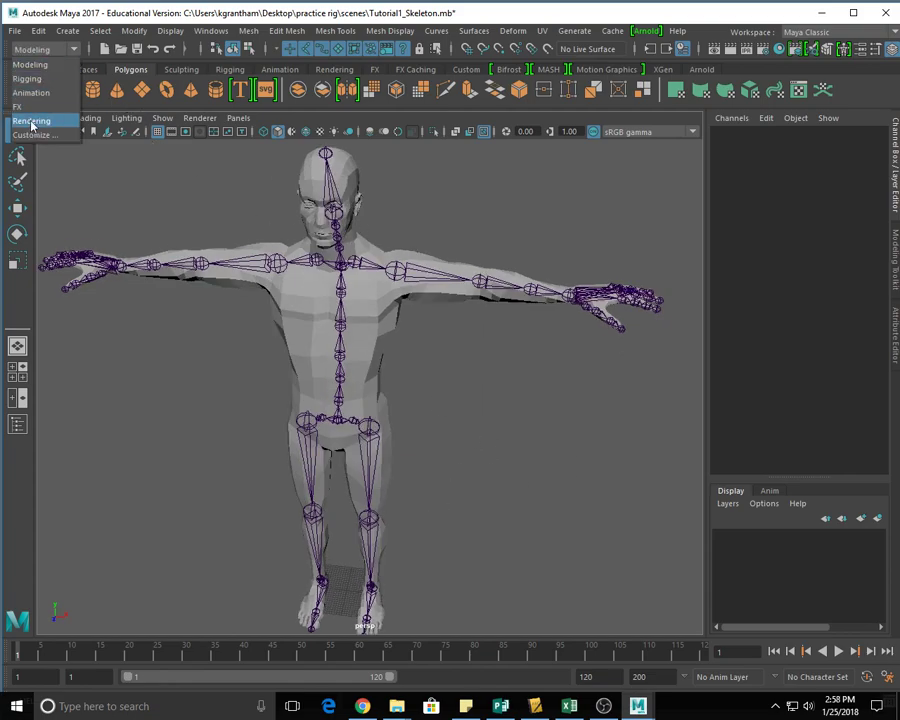
left_click(38, 80)
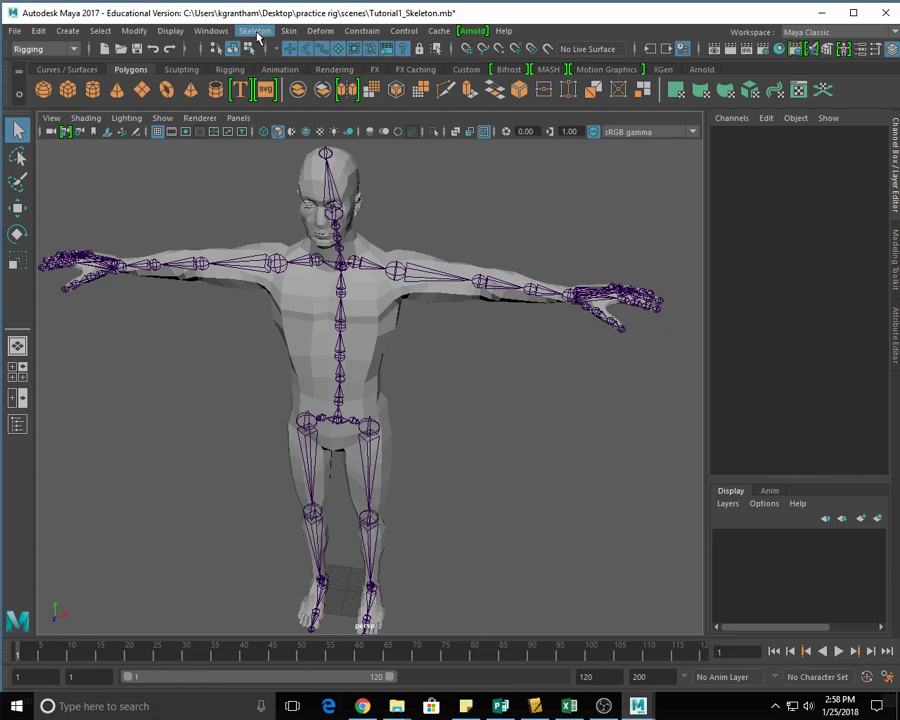
- Configure the IK Handle tool to use the Rotate-Plane Solver and close its settings
left_click(256, 31)
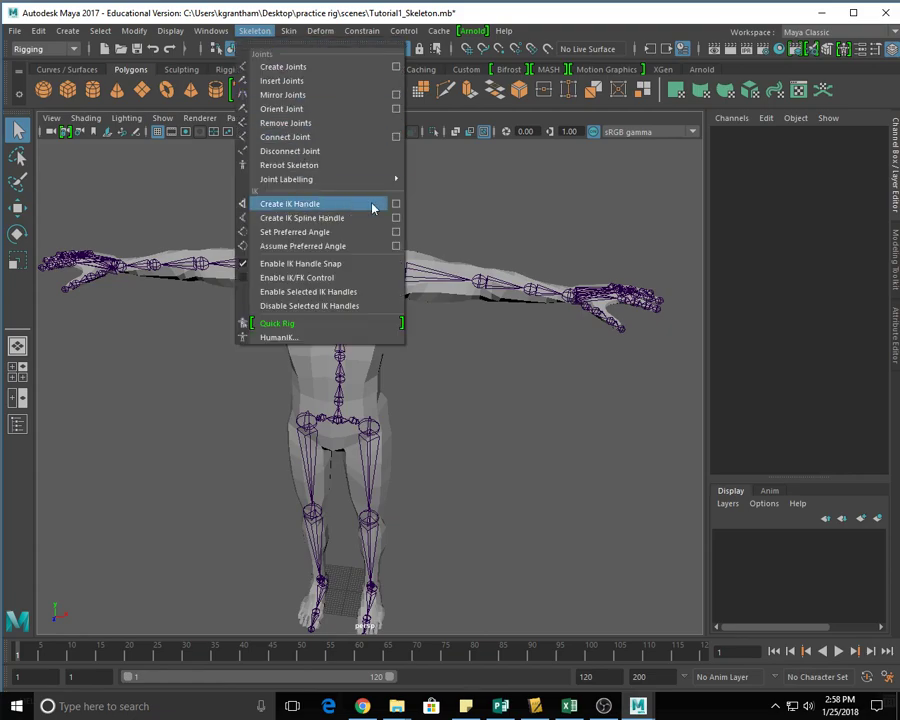
left_click(397, 205)
left_click_drag(324, 152, 666, 54)
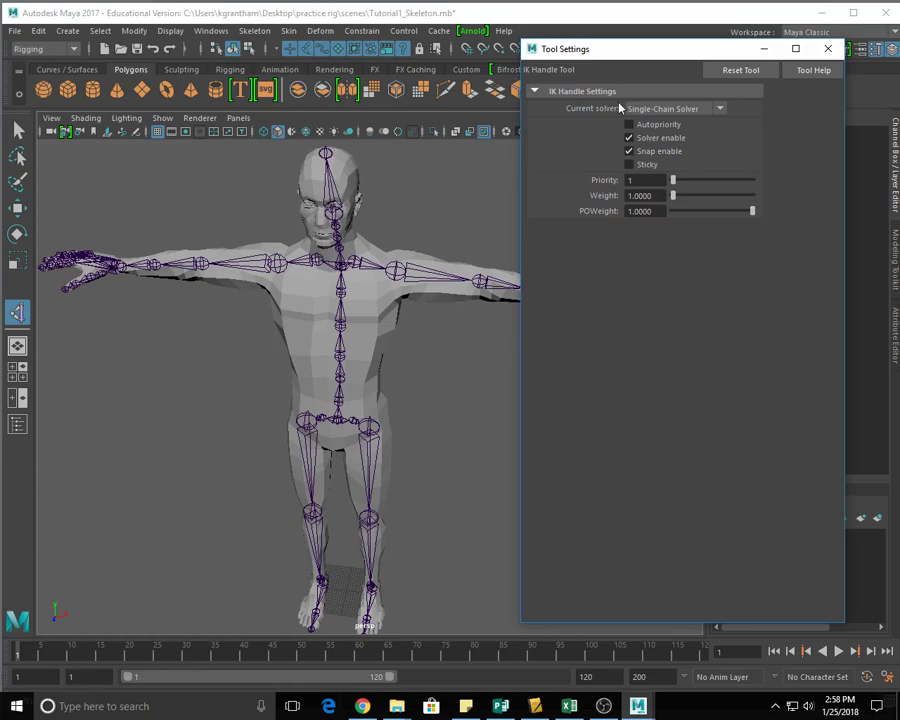
left_click(718, 109)
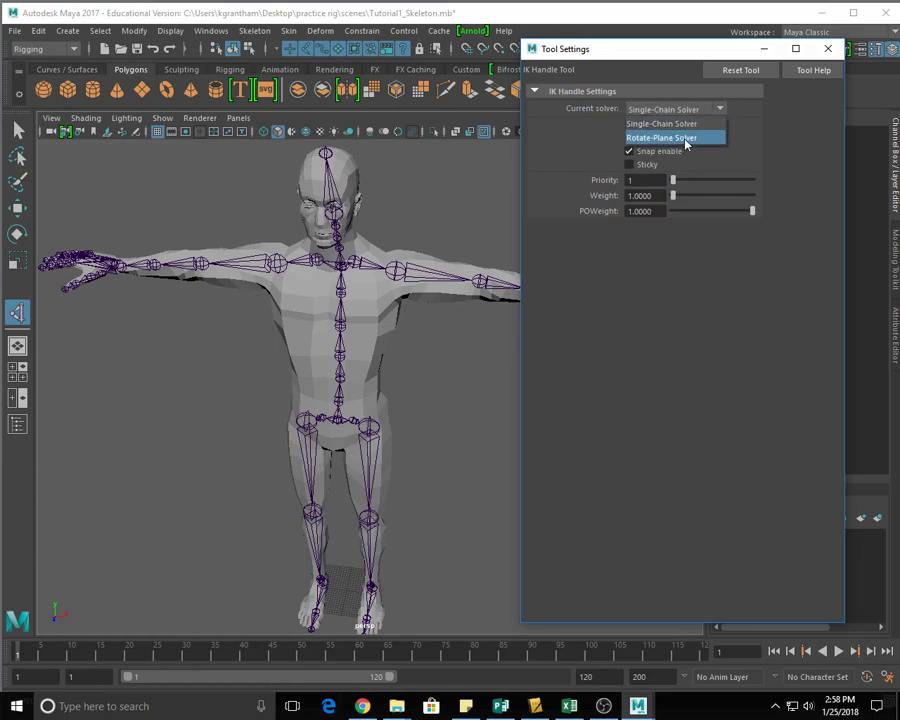
left_click(686, 139)
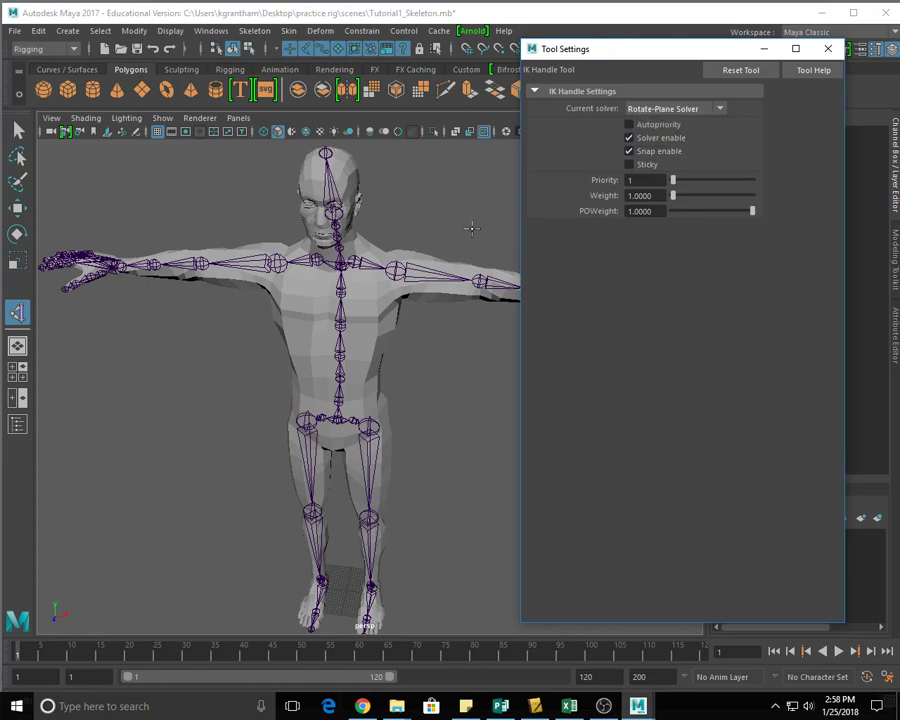
left_click(828, 49)
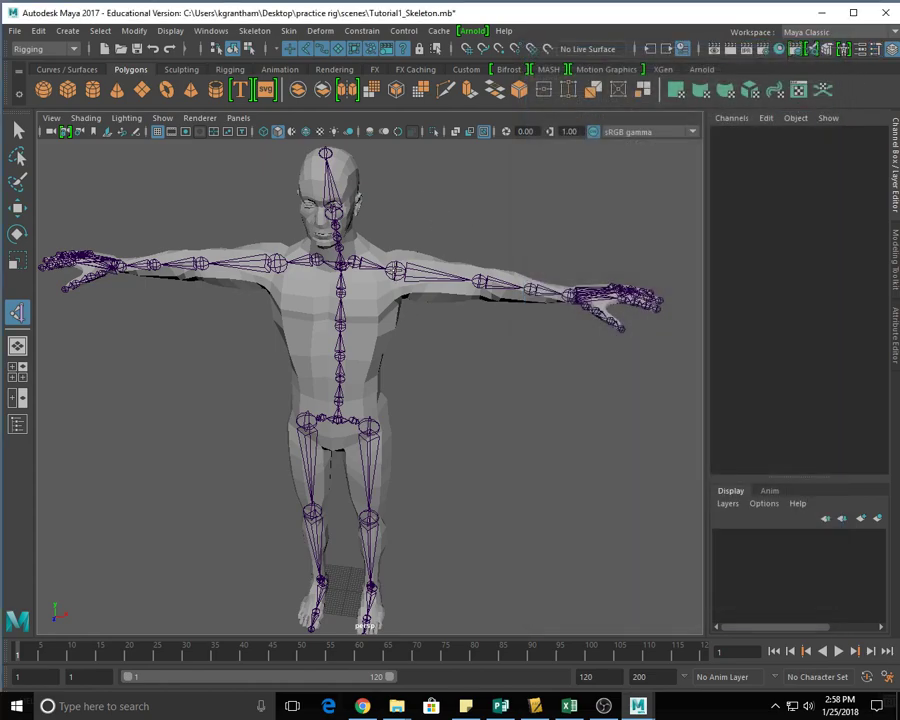
- Create an IK handle from the left shoulder joint to the left wrist joint and hide polygons in the viewport
left_click(397, 262)
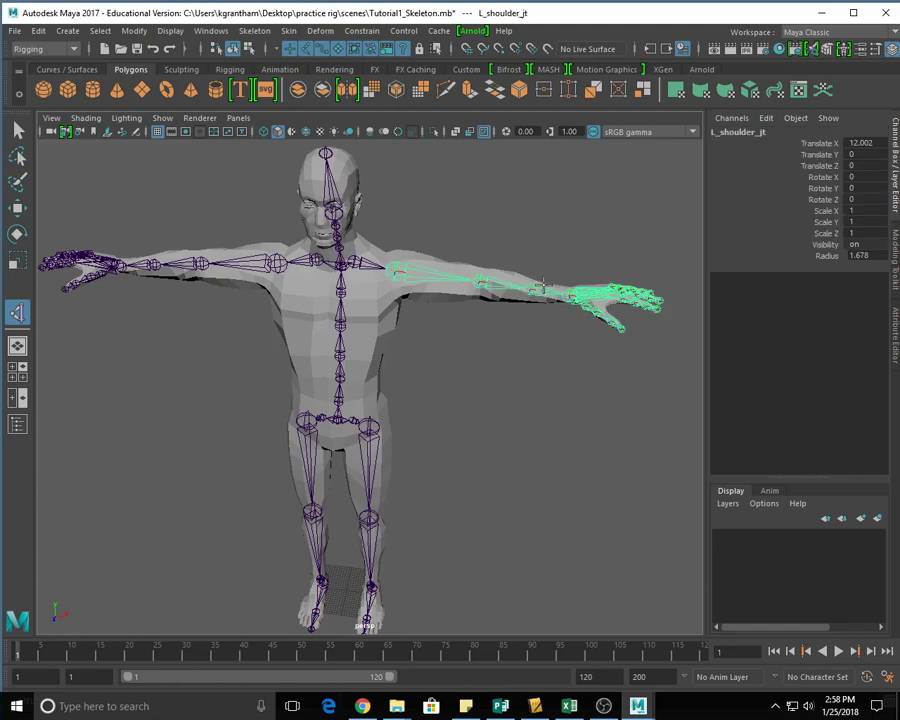
left_click(533, 288)
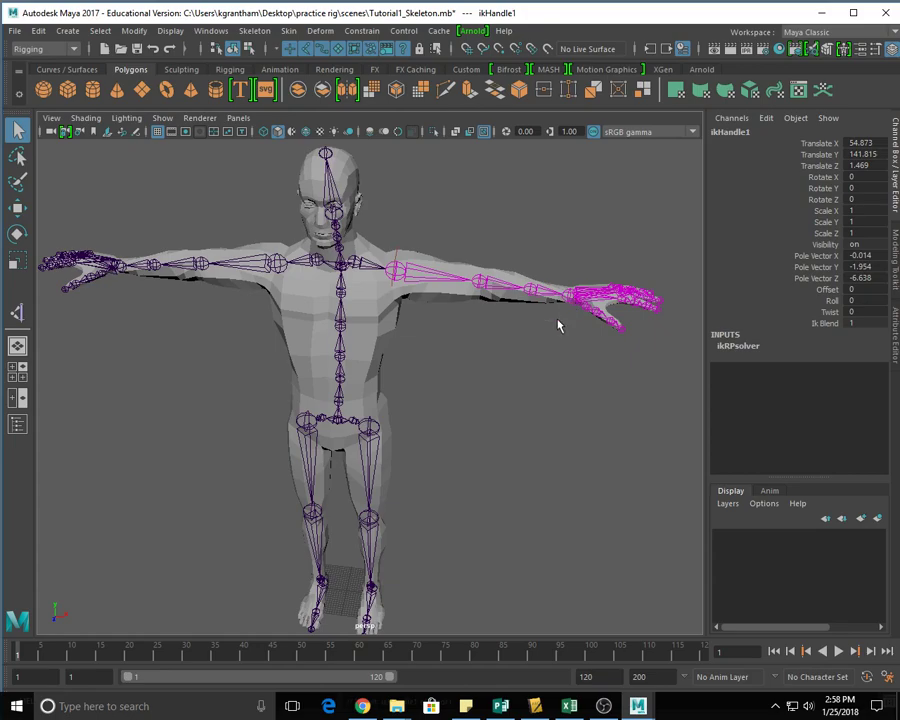
left_click(166, 119)
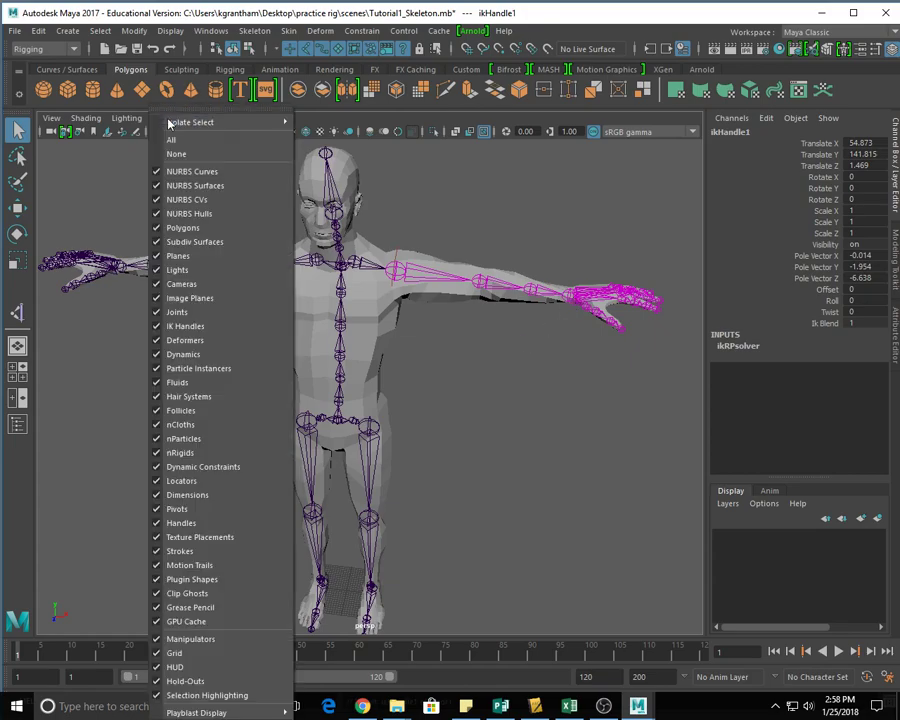
left_click(182, 229)
- Rename the new left arm IK handle to L_arm_ik
mouse_move(474, 351)
left_mouse_down("alt")
mouse_move(380, 346)
mouse_move(480, 376)
mouse_move(459, 380)
mouse_move(486, 398)
mouse_move(478, 374)
left_mouse_up("alt")
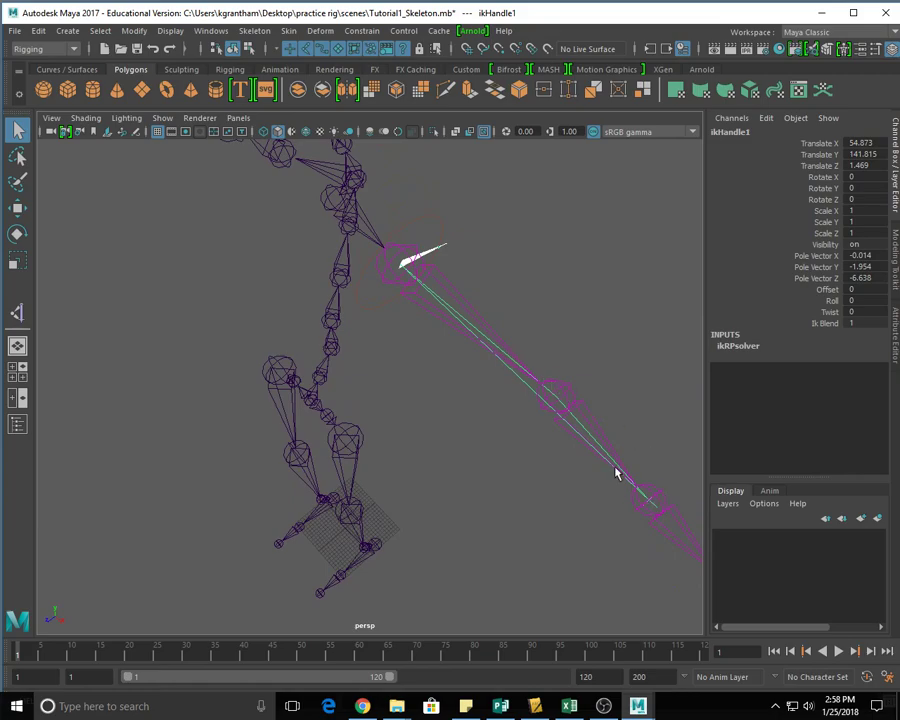
left_click_drag(516, 463, 457, 444, "alt")
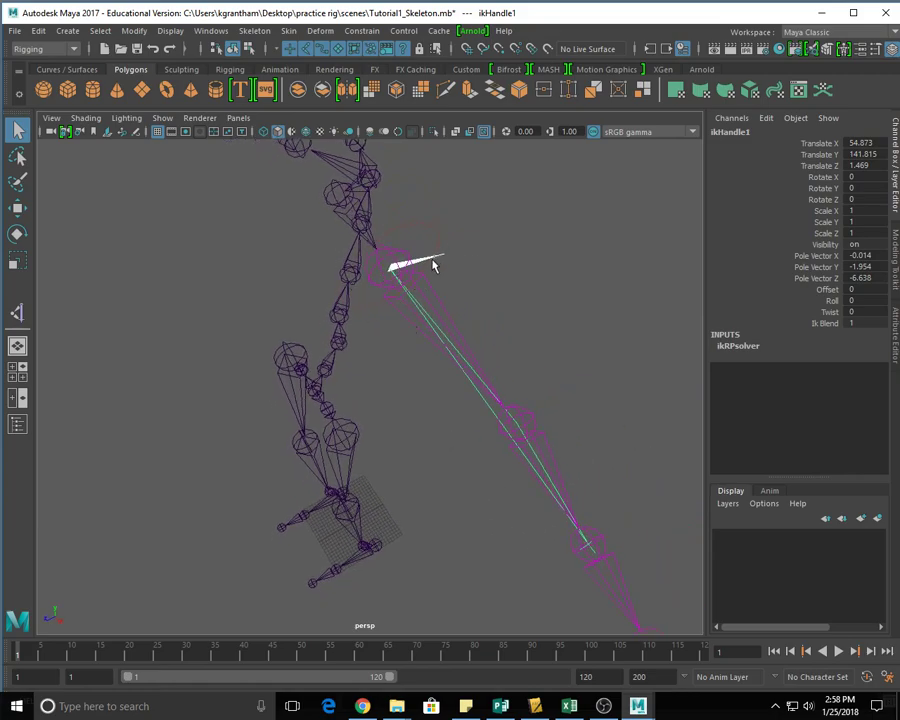
left_click_drag(396, 394, 382, 378, "alt")
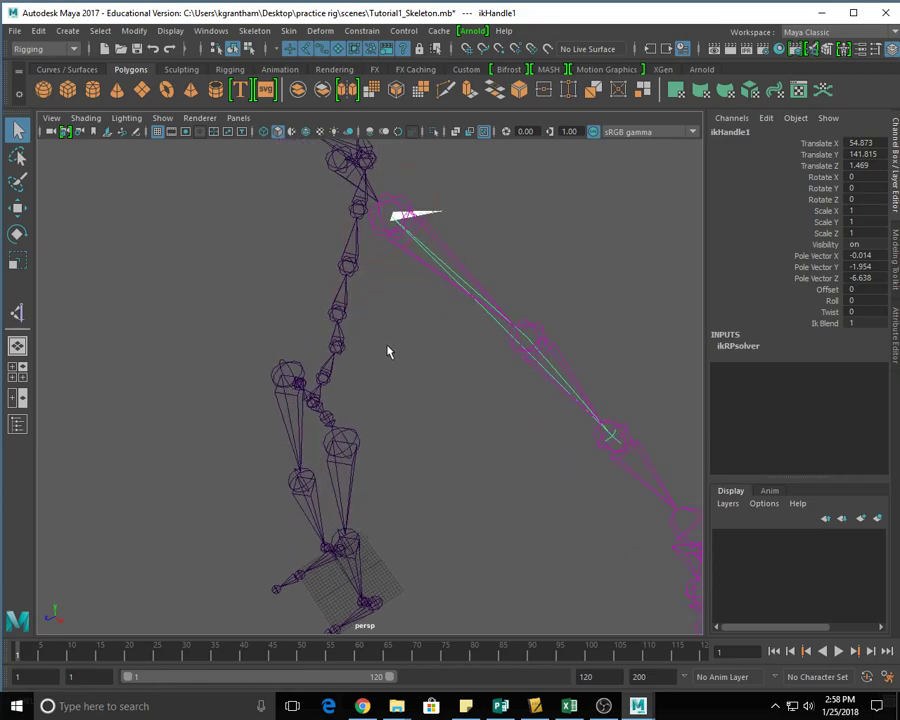
left_click_drag(386, 358, 408, 315, "alt")
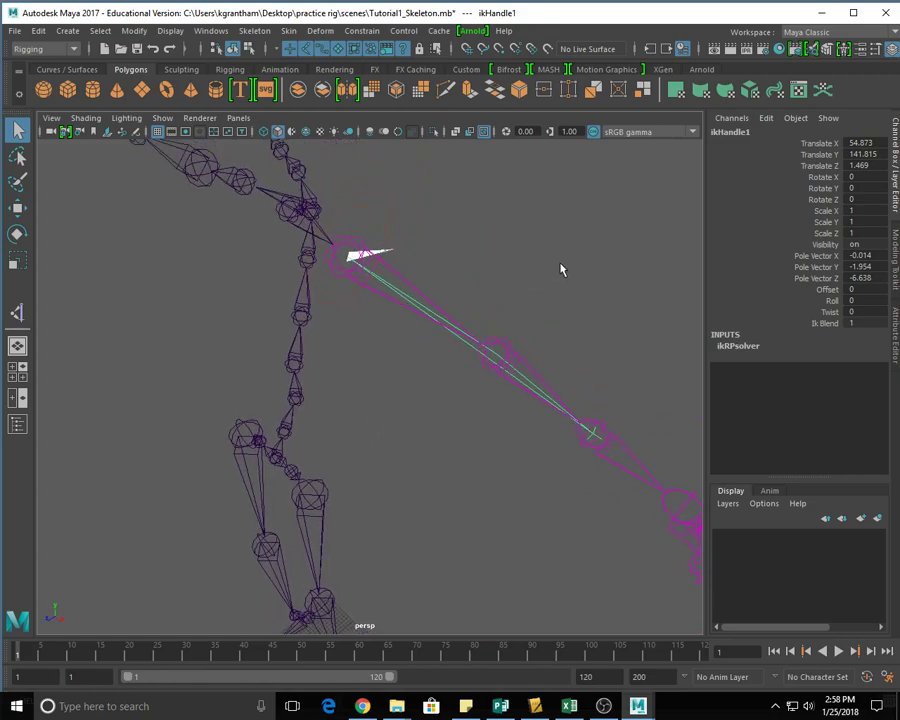
left_click_drag(502, 378, 532, 373, "alt")
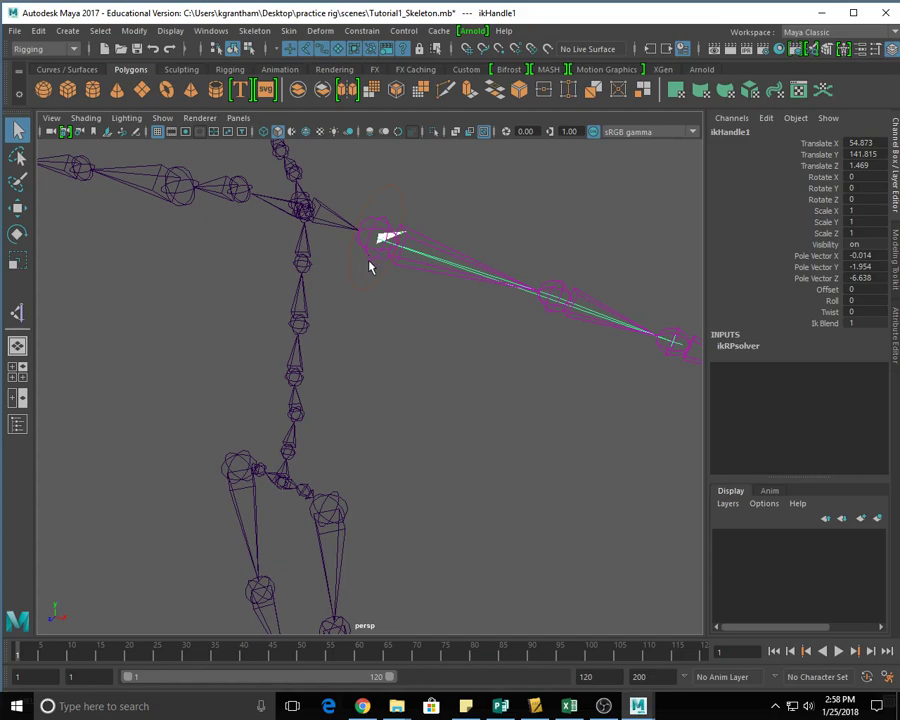
left_click_drag(429, 391, 634, 217, "alt")
double_click(740, 132)
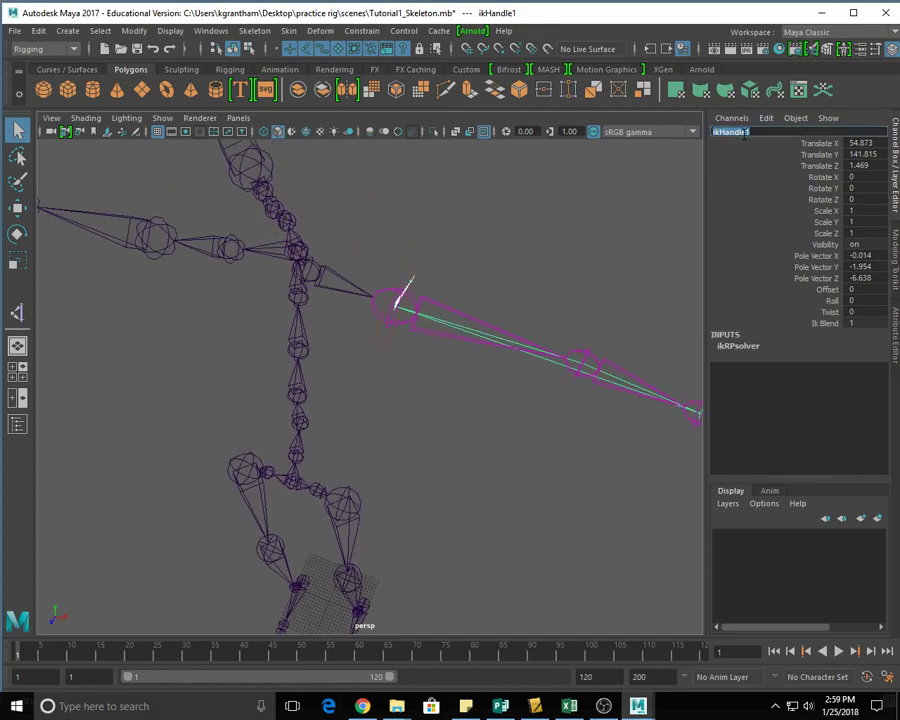
type("l")
key("Return")
left_click_drag(524, 460, 462, 428, "alt")
left_click_drag(273, 374, 291, 344, "alt")
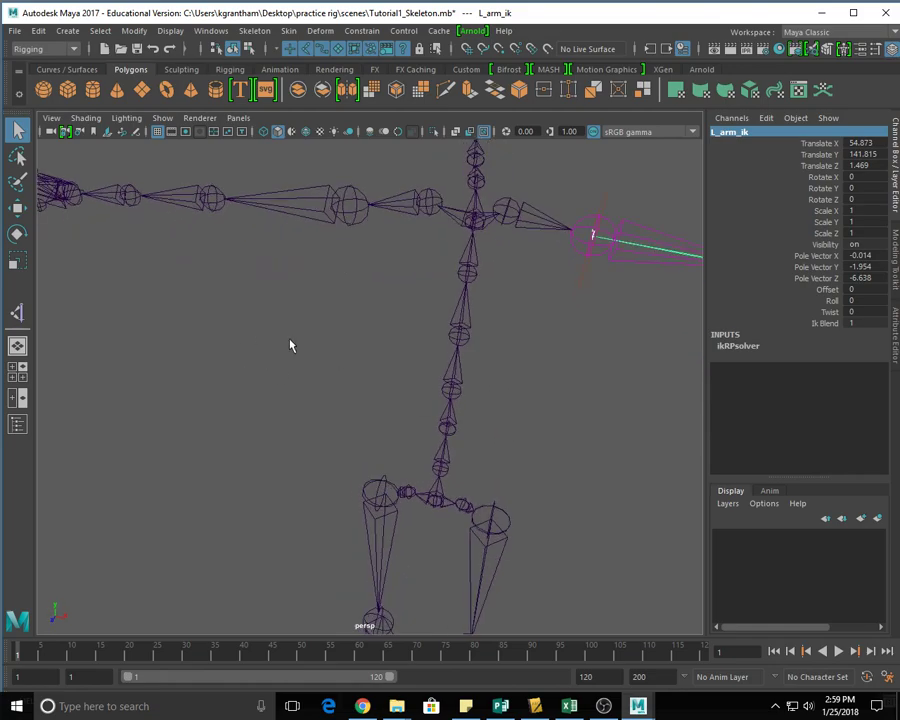
left_click(17, 314)
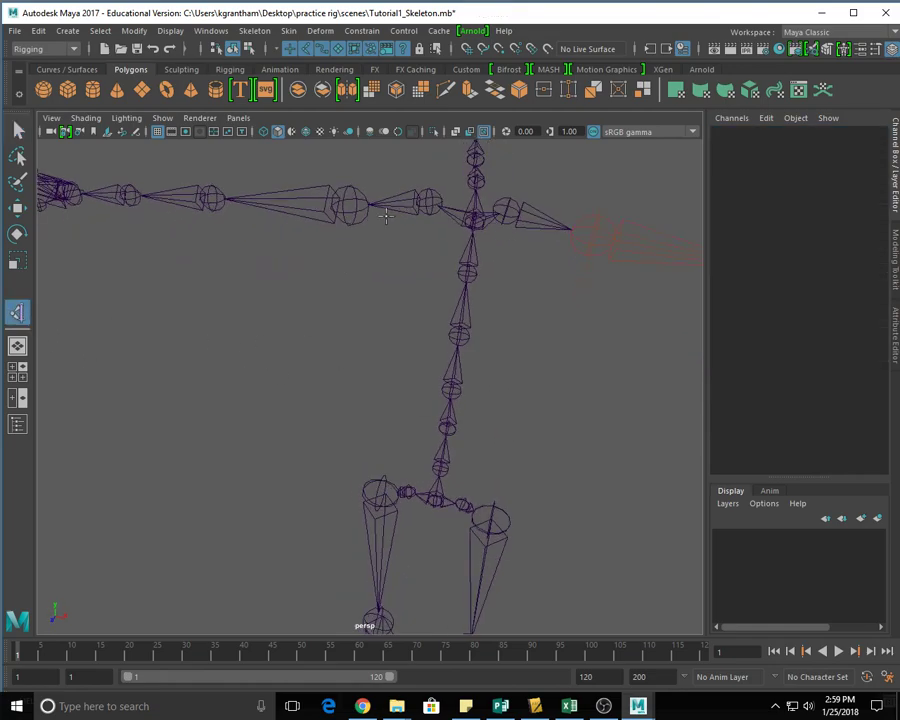
left_click_drag(388, 267, 290, 276, "alt")
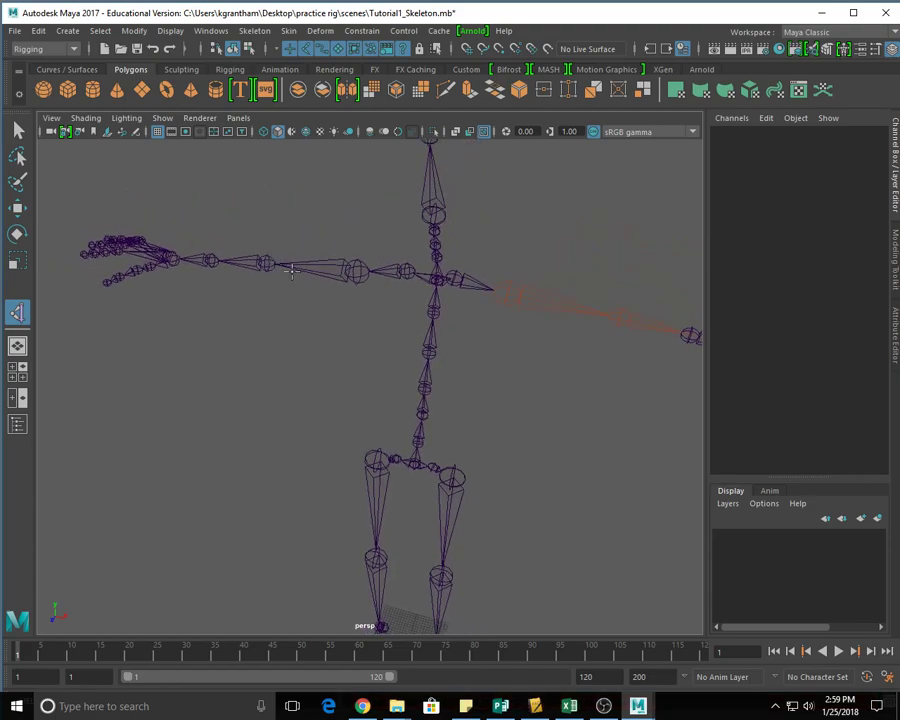
left_click(209, 261)
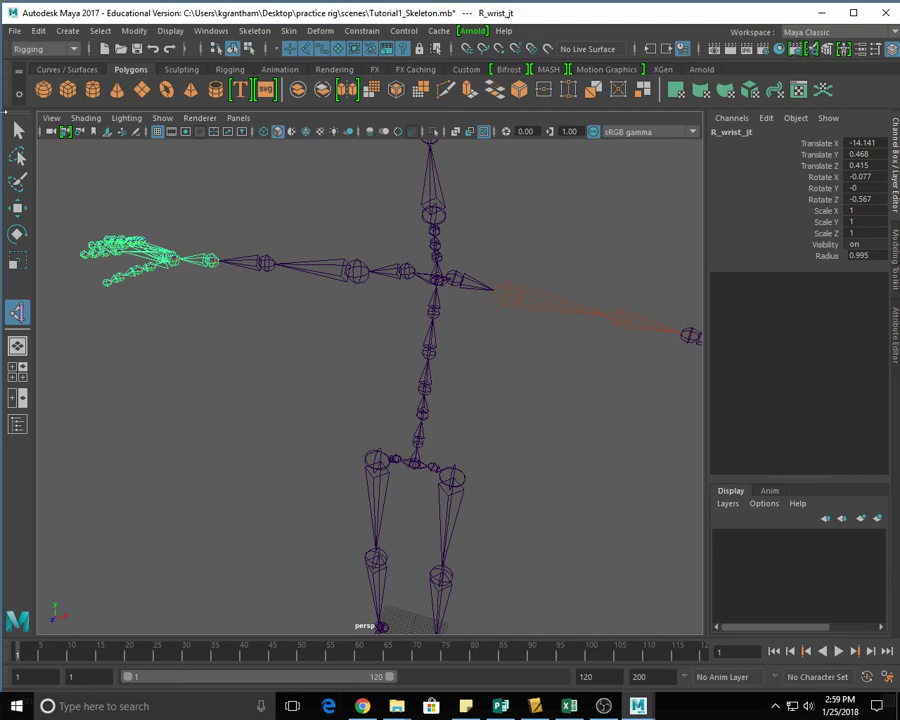
left_click(19, 130)
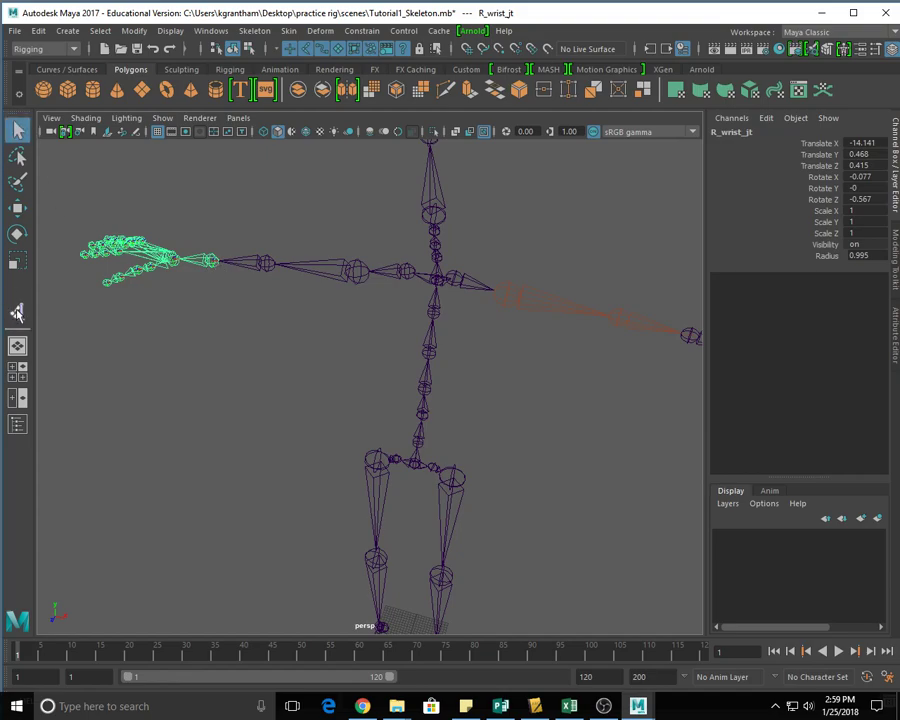
left_click(110, 200)
- Create an IK handle from the right shoulder joint to the right wrist joint
left_click(17, 313)
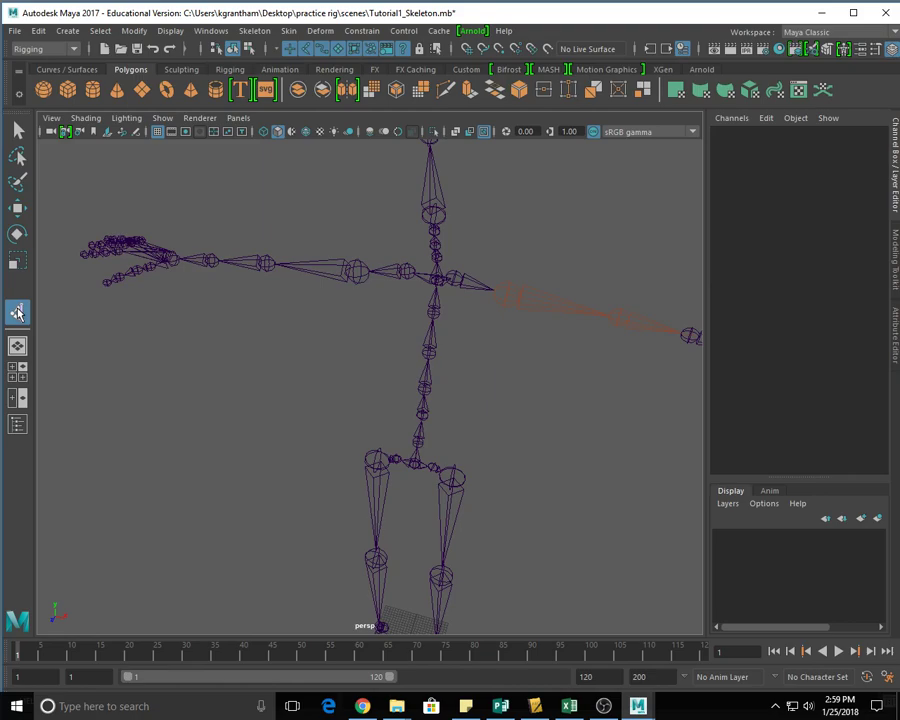
left_click(357, 270)
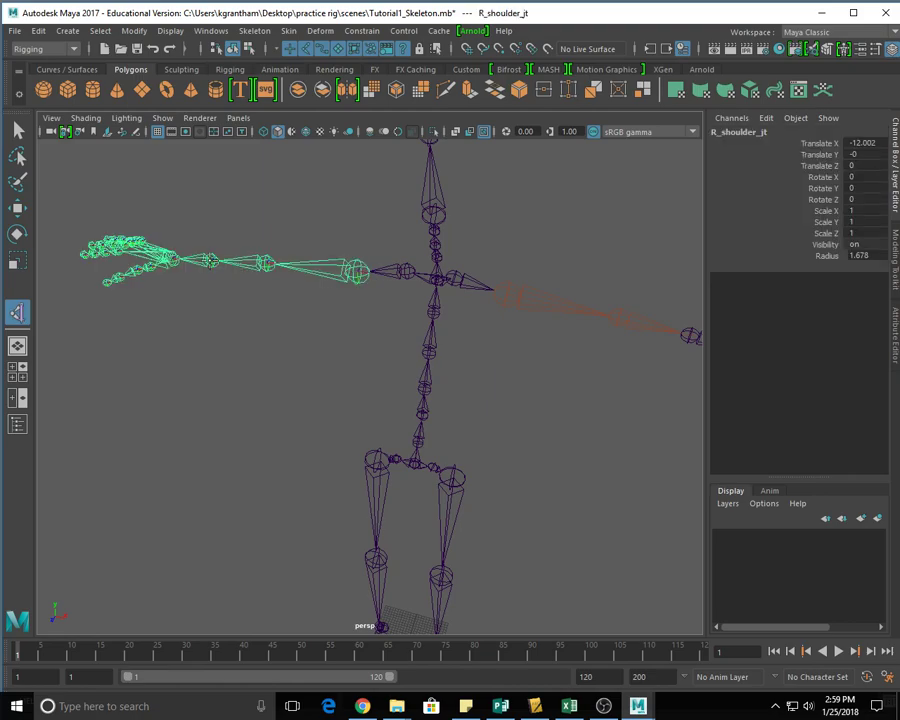
left_click(211, 261)
- Rename the new right arm IK handle to R_arm_ik
left_click_drag(359, 395, 440, 370, "alt")
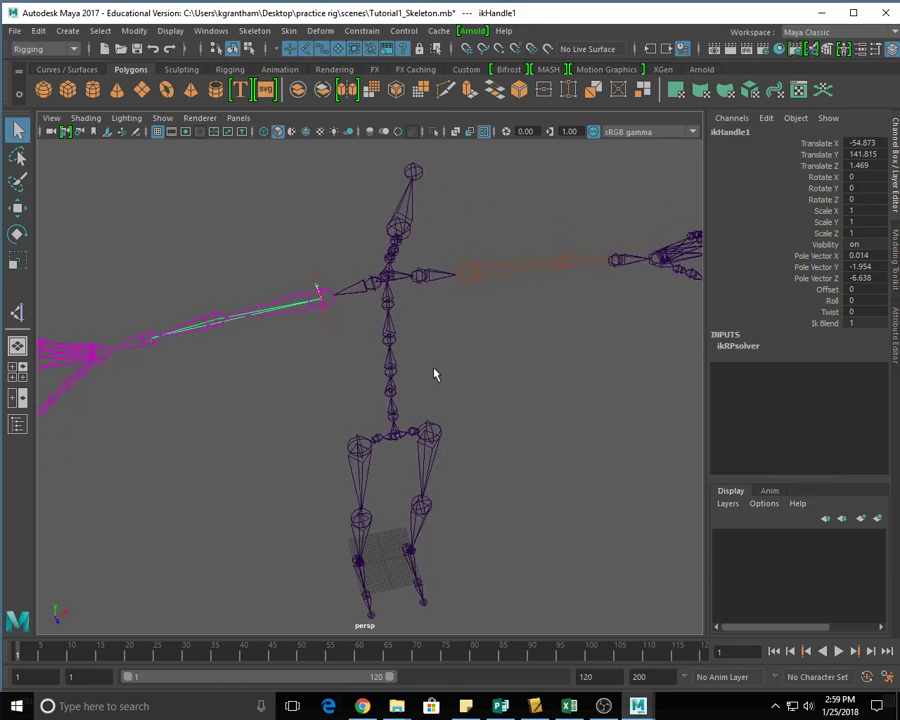
left_click(741, 135)
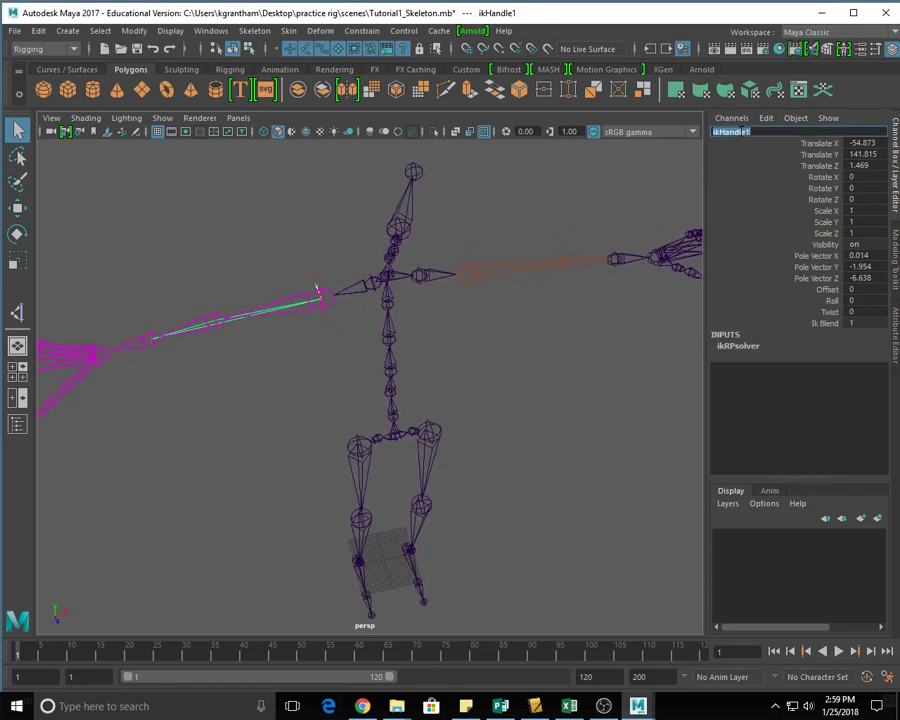
double_click(741, 135)
type("R")
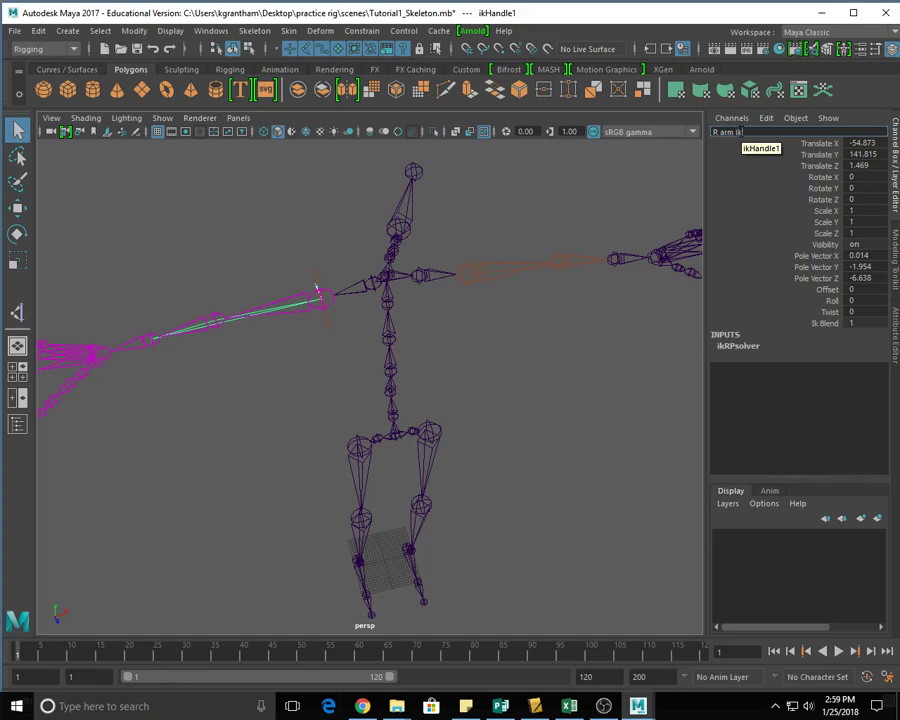
type("_arm_ik")
key("Return")
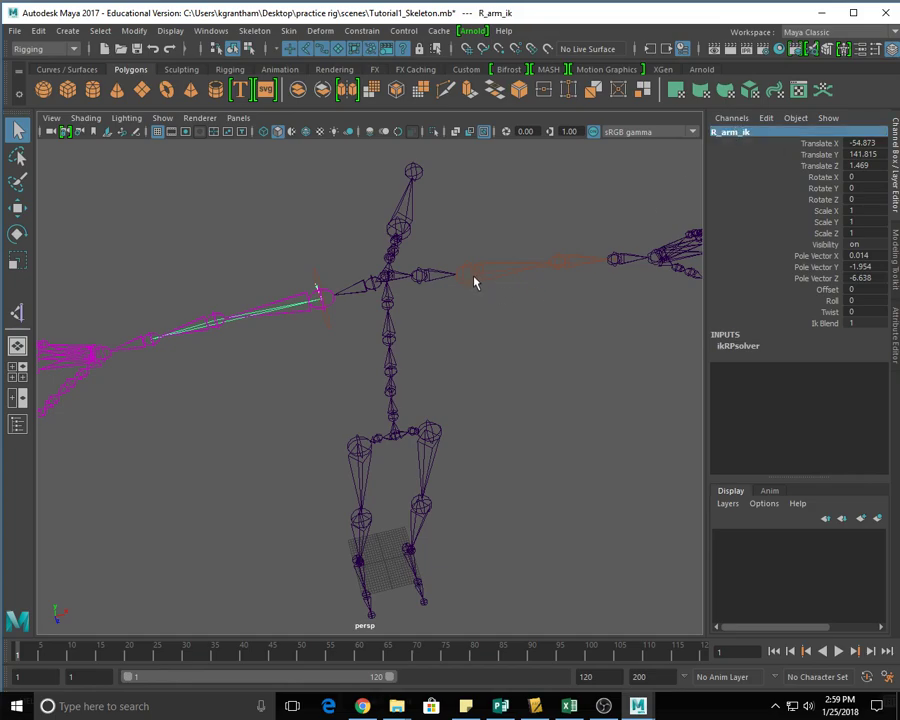
- Select the L_arm_ik handle at the left wrist joint
left_click_drag(661, 336, 420, 396, "alt")
right_click_drag(420, 396, 566, 407, "alt")
middle_click_drag(566, 407, 465, 361, "alt")
right_click_drag(465, 361, 480, 367, "alt")
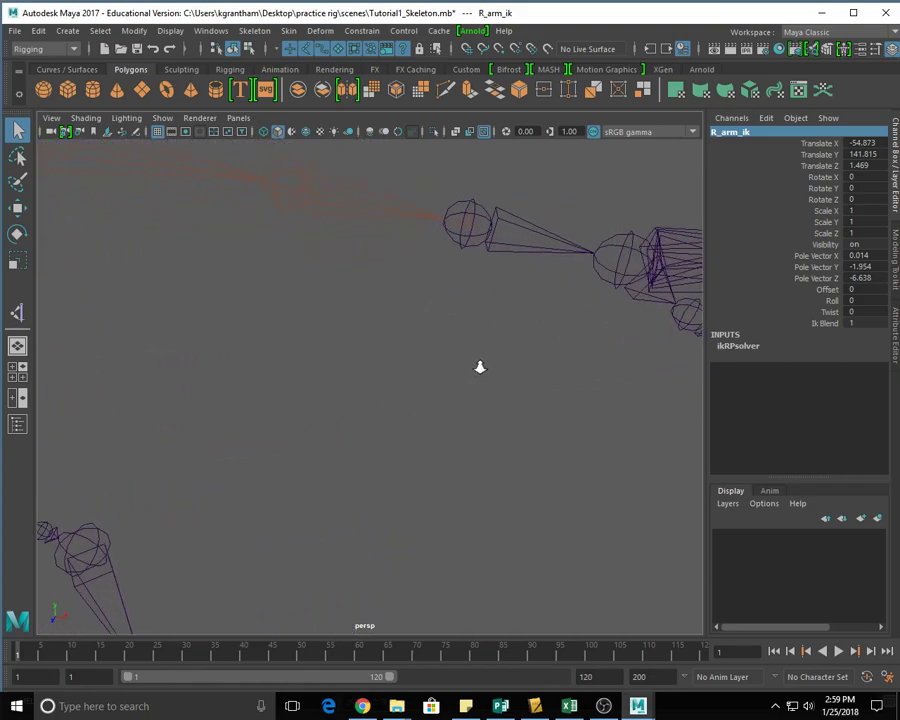
left_click(468, 223)
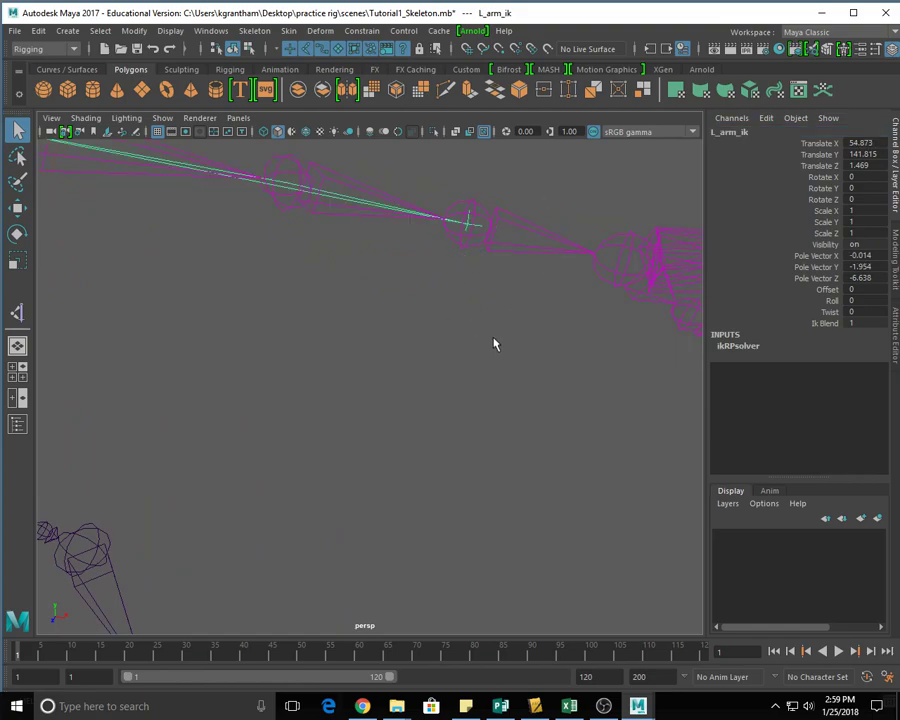
right_click_drag(482, 378, 287, 381, "alt")
left_click_drag(287, 381, 333, 374, "alt")
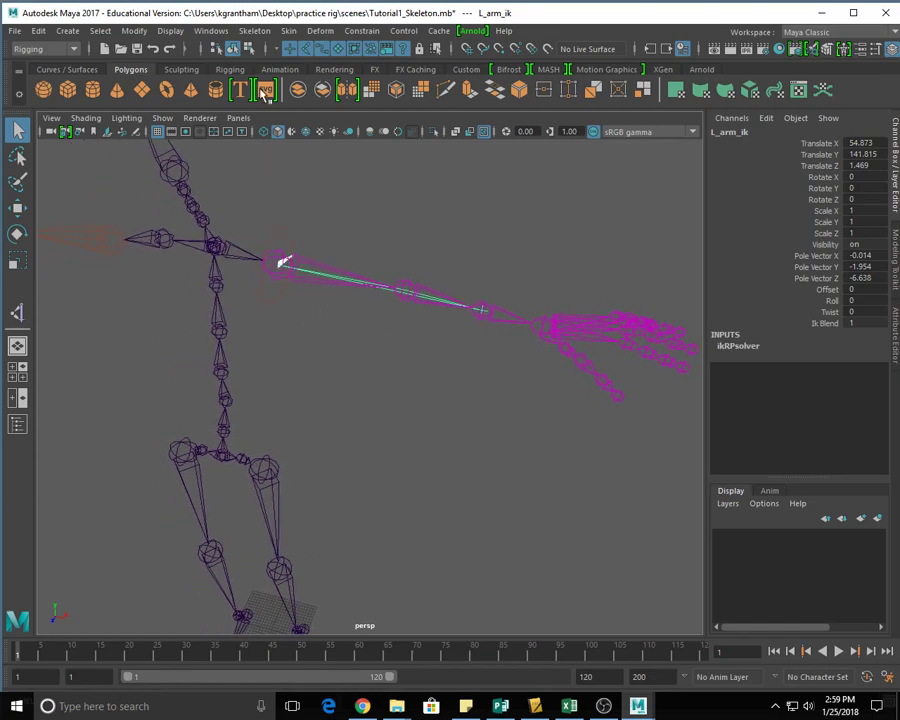
- Set the IK handle display size to 3.50
left_click(170, 31)
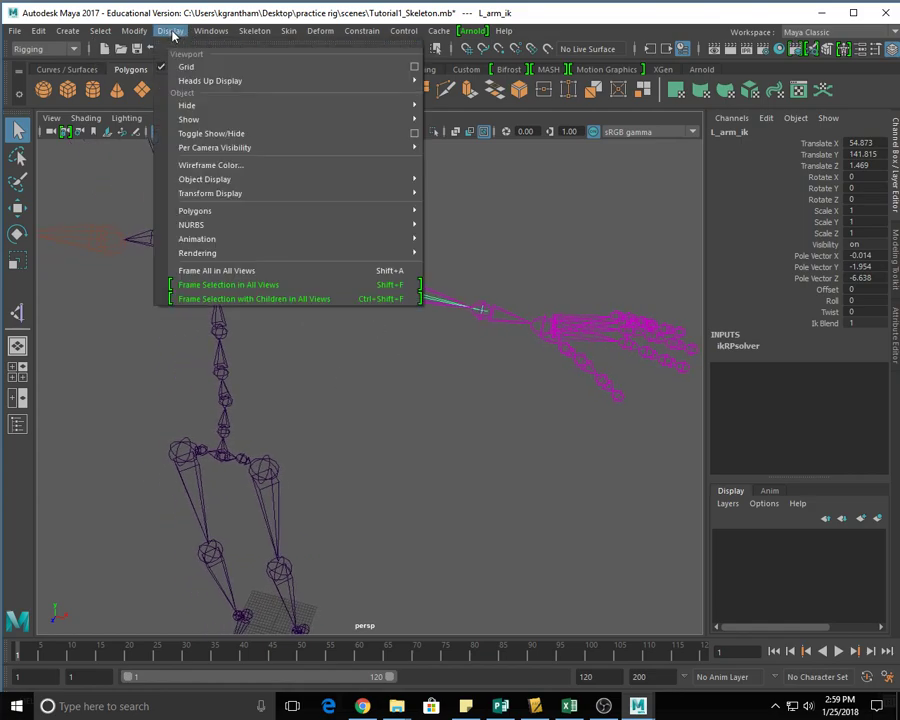
mouse_move(207, 239)
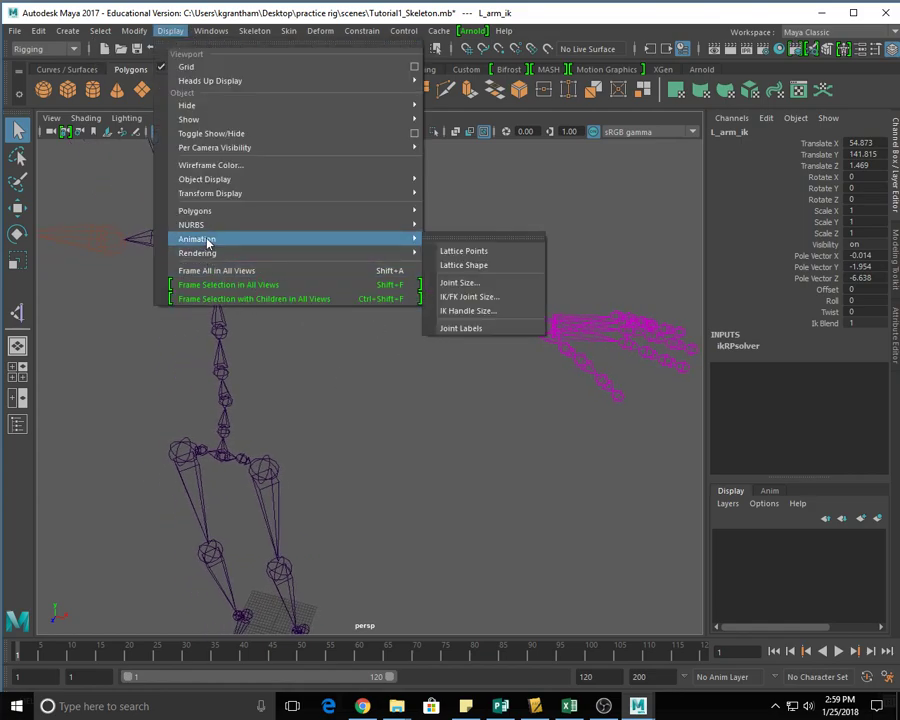
left_click(463, 311)
left_click_drag(368, 243, 576, 191)
double_click(486, 179)
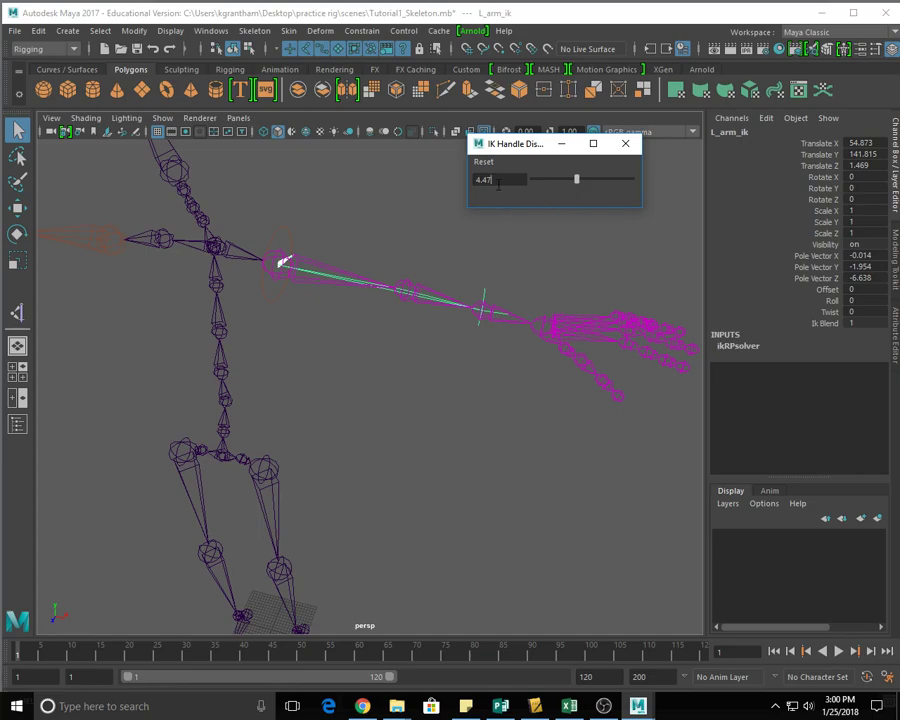
type("1.5")
key("Return")
type("3")
key("Return")
right_click_drag(396, 413, 322, 428, "alt")
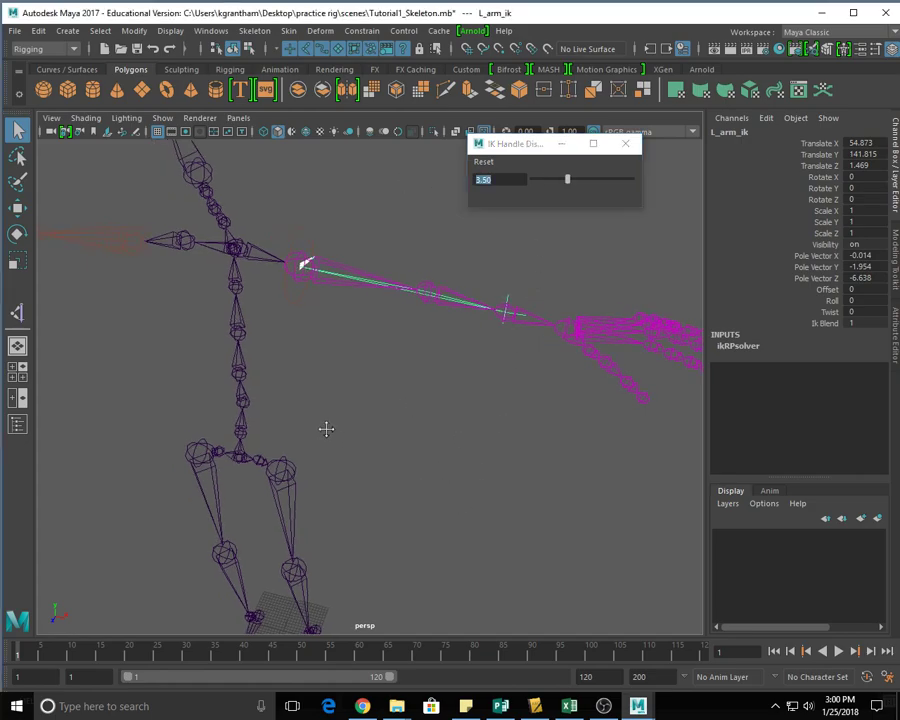
- Select the R_arm_ik handle at the right wrist joint and close the IK handle display size window
middle_click_drag(322, 428, 563, 461, "alt")
left_click(235, 255)
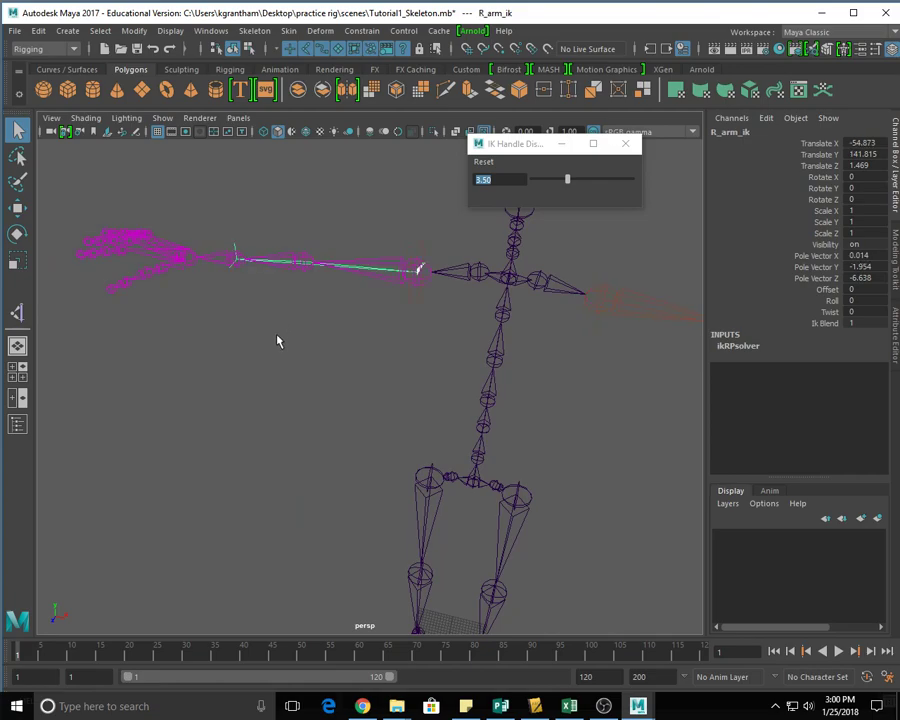
left_click_drag(345, 378, 465, 345, "alt")
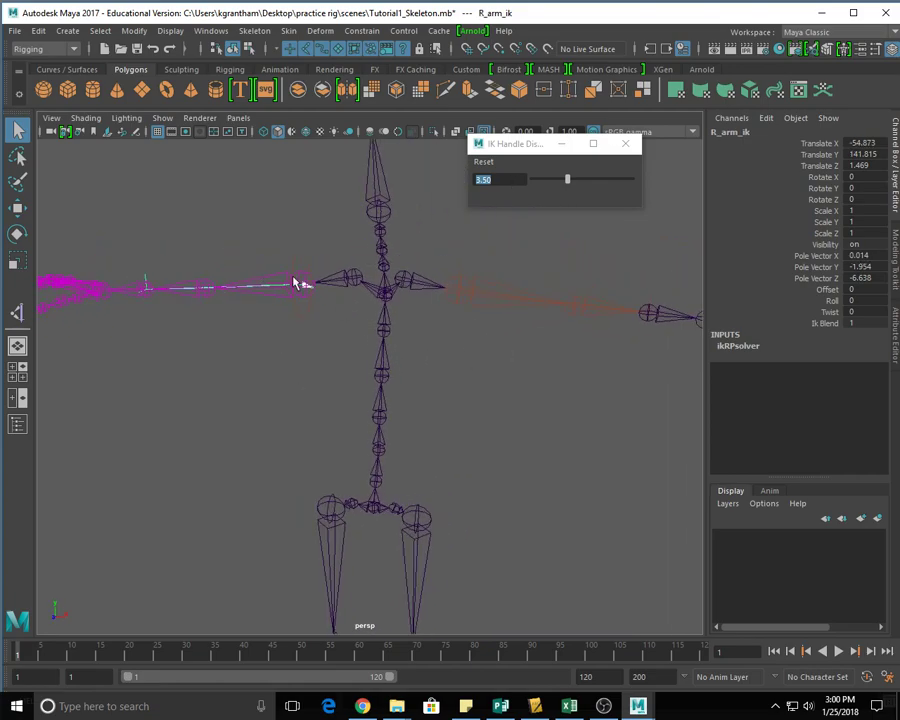
left_click(625, 143)
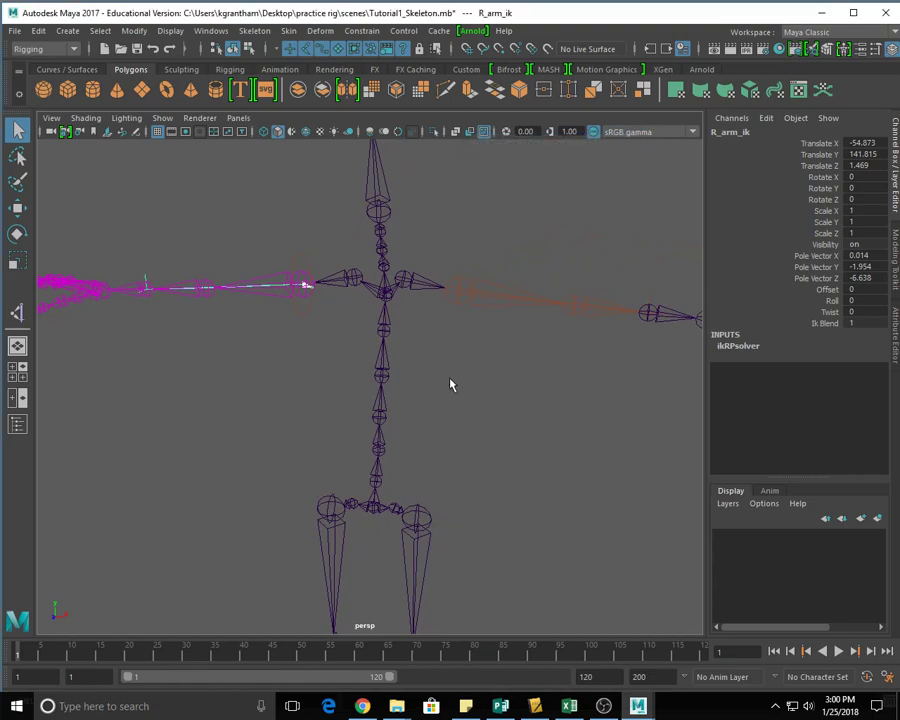
- Create a rotate-plane IK handle from the left hip joint to the left ankle joint and name it L_leg_ik
left_click_drag(482, 344, 473, 385, "alt")
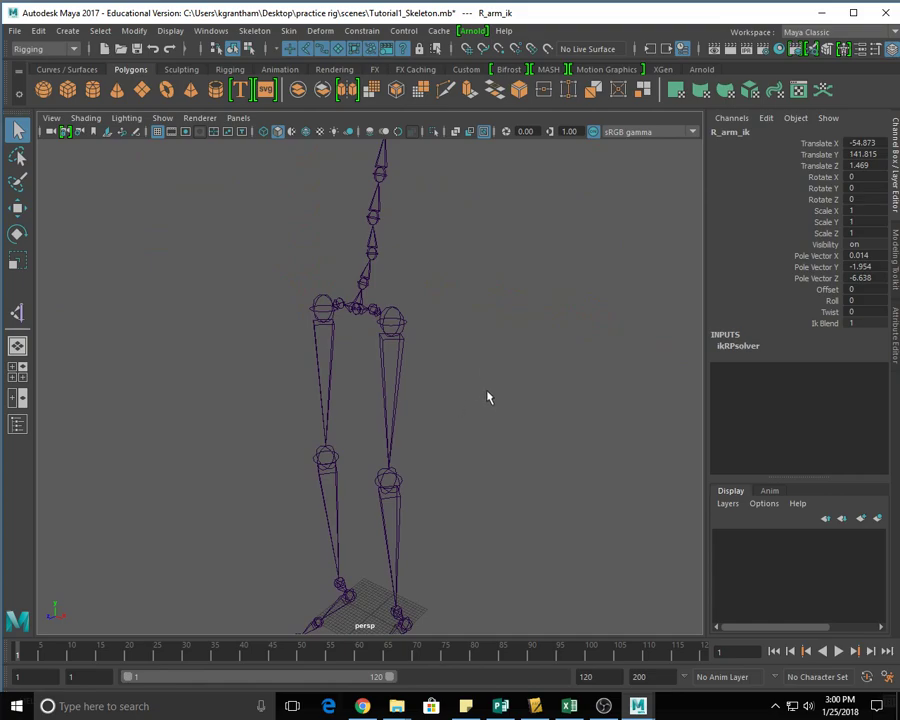
left_click_drag(400, 404, 399, 579, "alt")
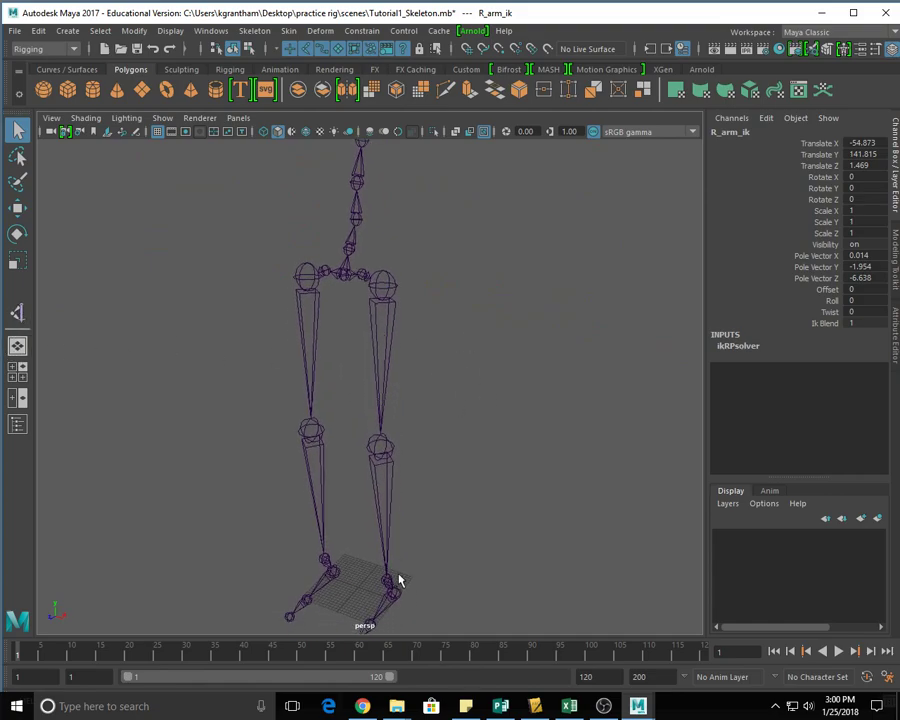
left_click(17, 312)
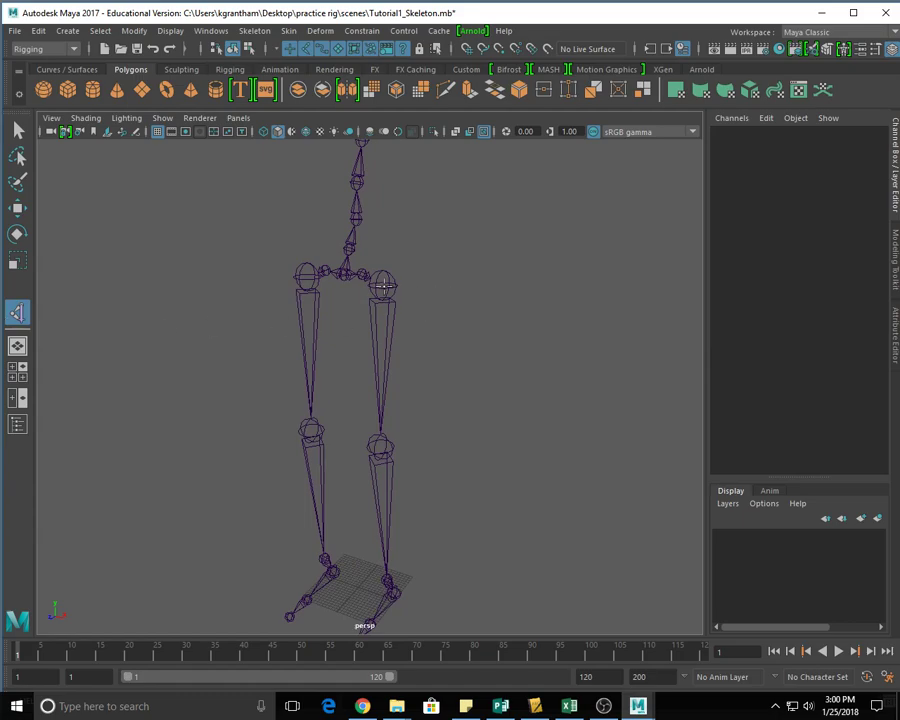
left_click(383, 285)
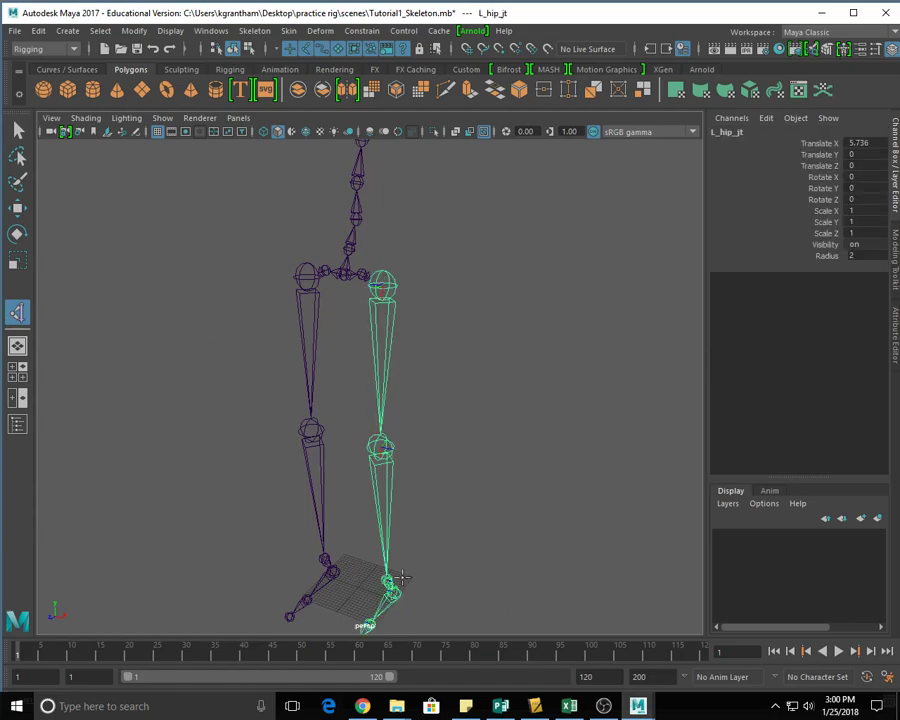
left_click_drag(492, 572, 475, 447, "alt")
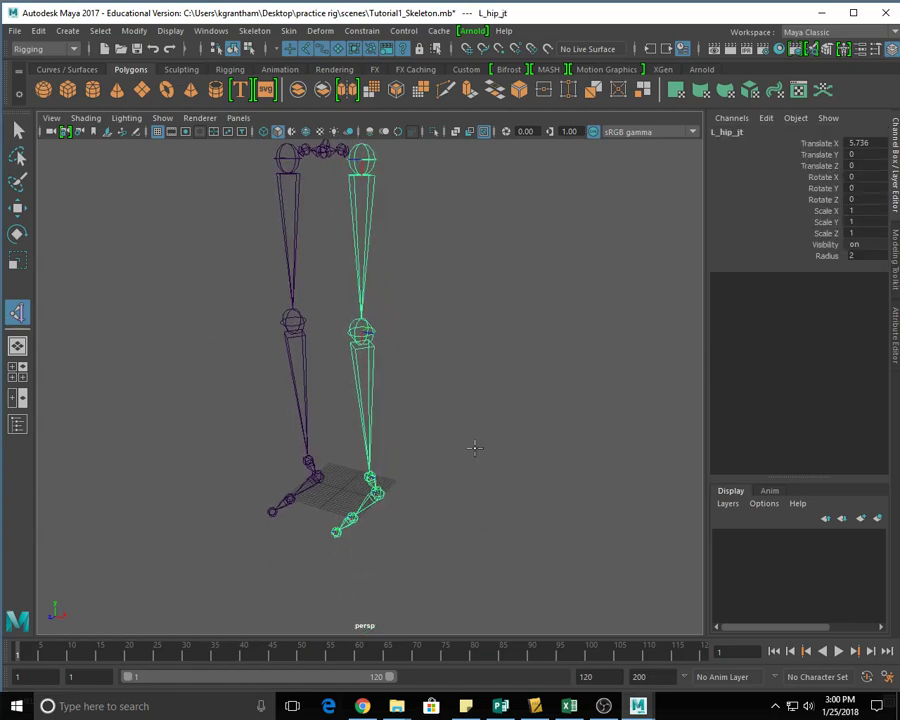
left_click(371, 479)
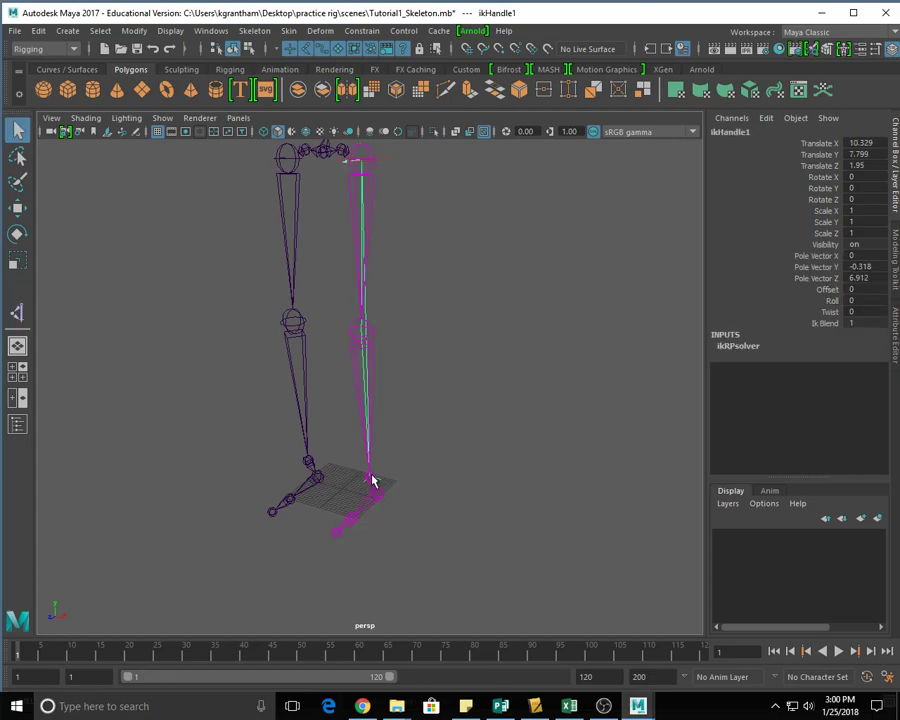
left_click(731, 131)
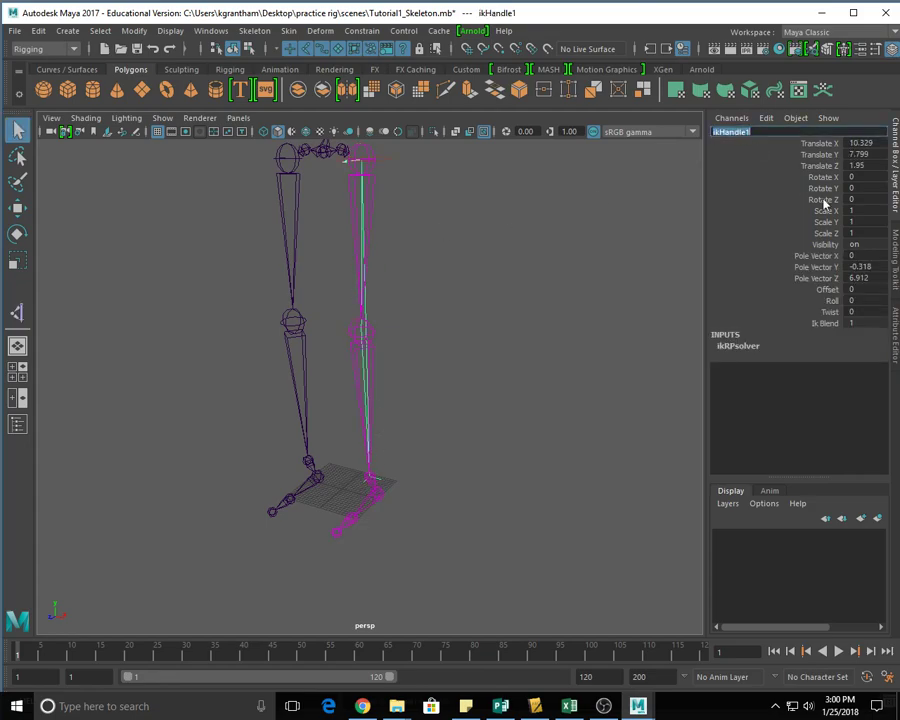
key("BackSpace")
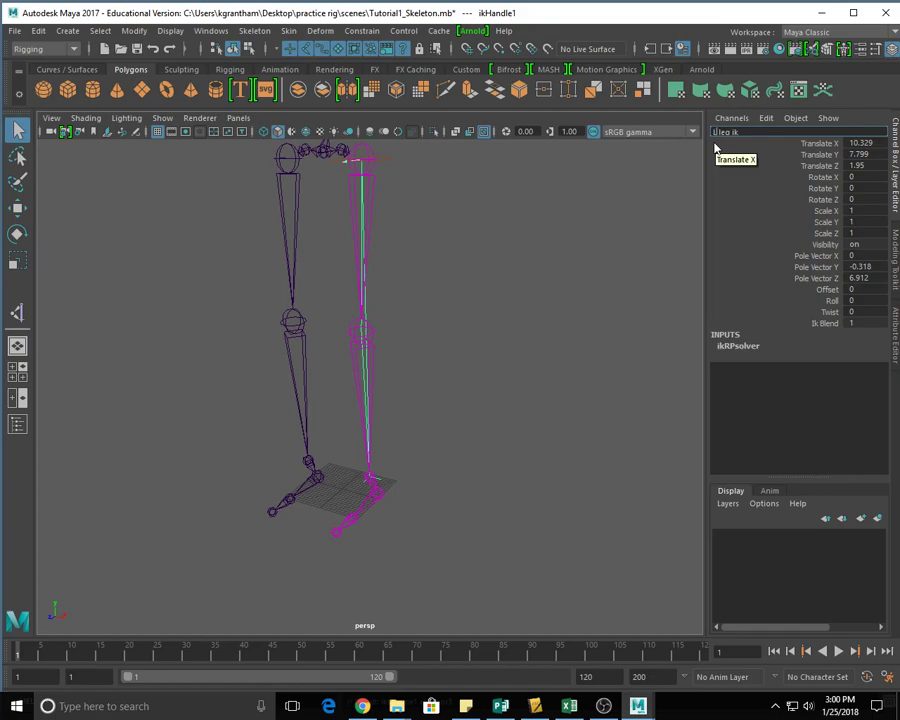
key("Return")
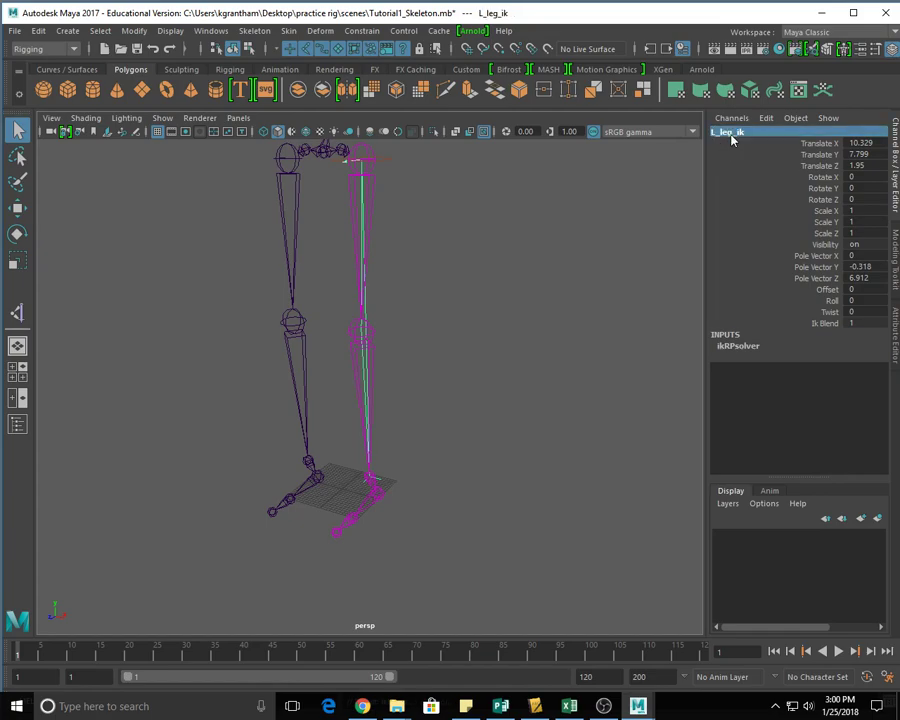
- Create a rotate-plane IK handle from the right hip joint to the right ankle joint and name it R_leg_ik
left_click(17, 312)
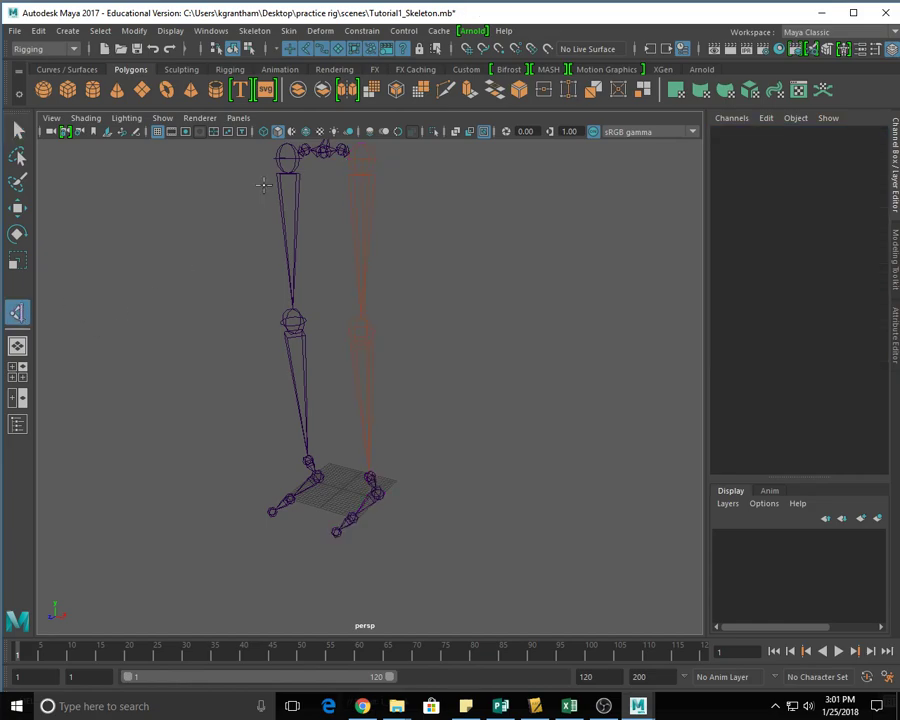
left_click(287, 156)
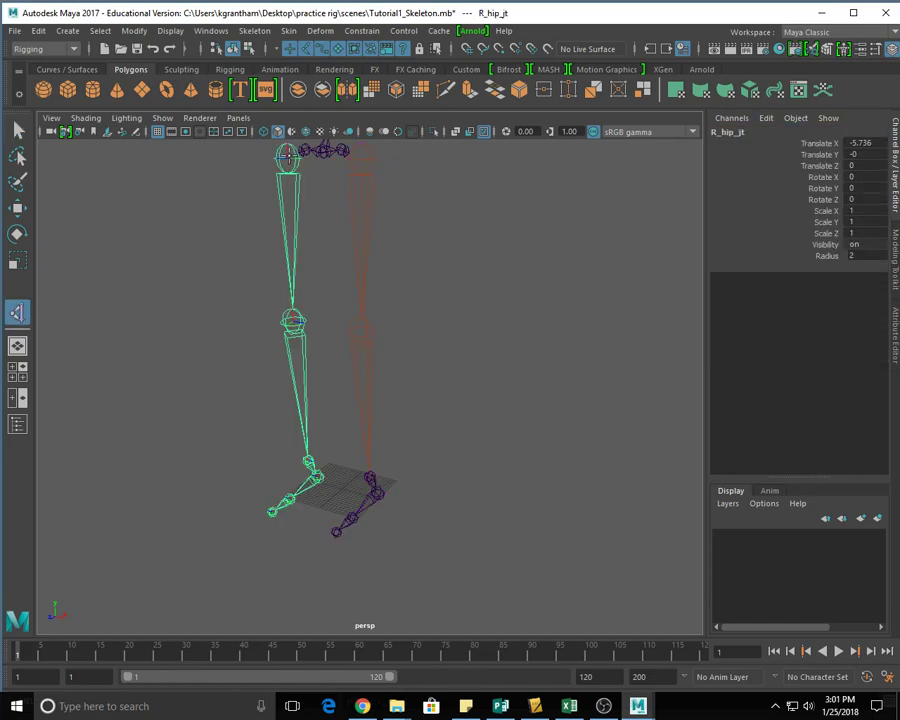
left_click(309, 463)
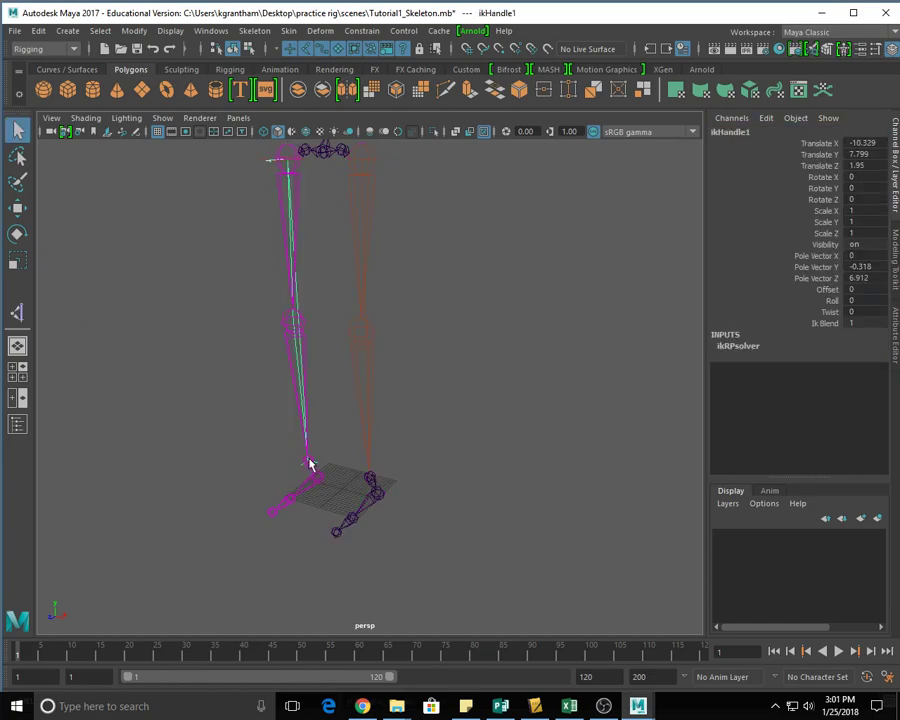
left_click(744, 134)
type("R leg ik")
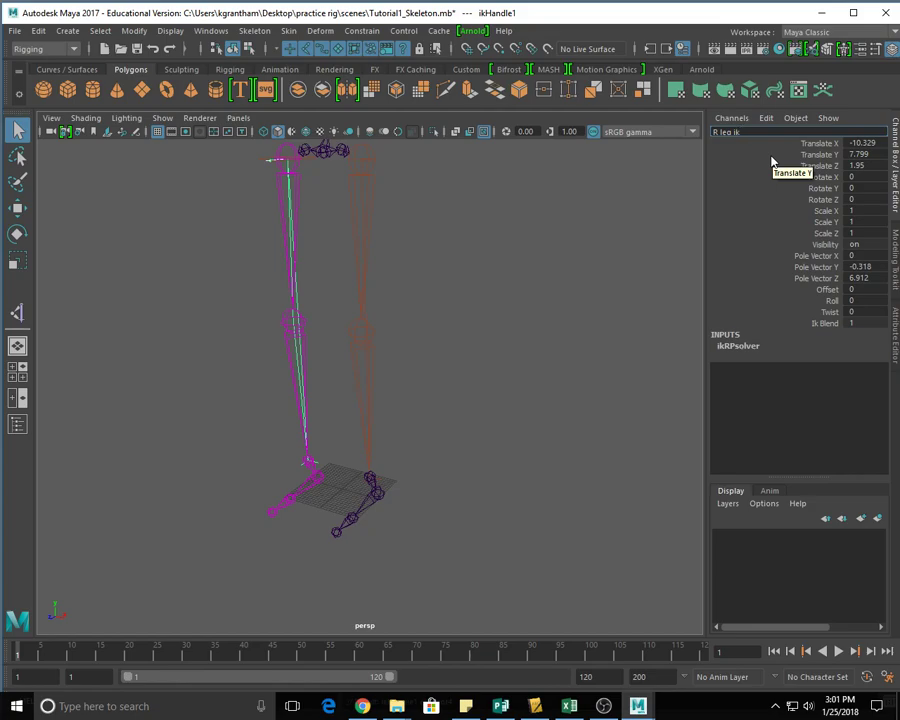
key("Return")
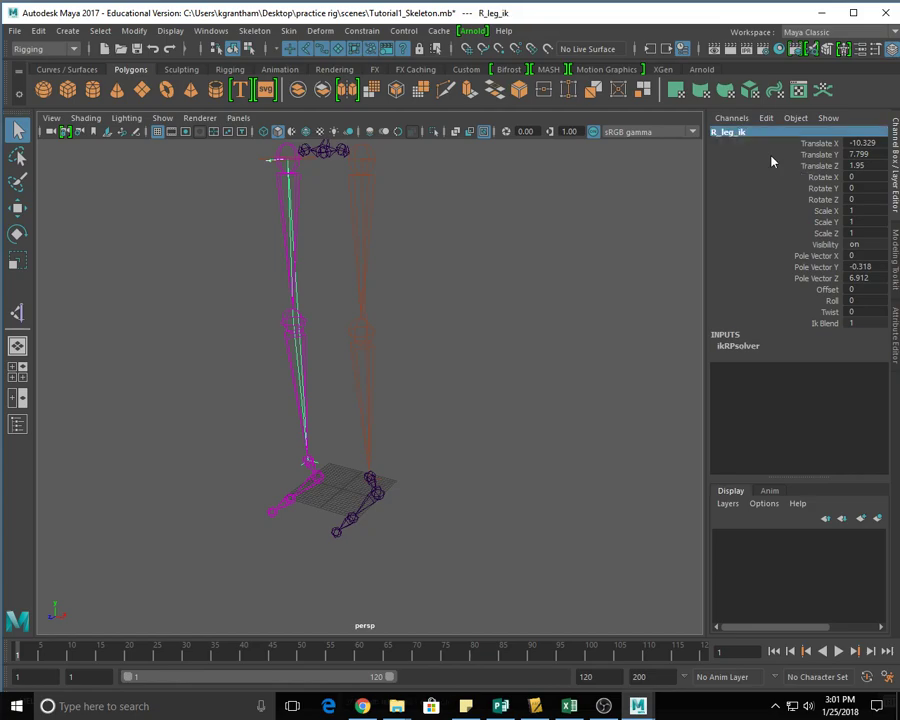
- Set the IK Handle Tool's current solver to Single-Chain Solver and close its settings
left_click_drag(546, 378, 450, 484, "alt")
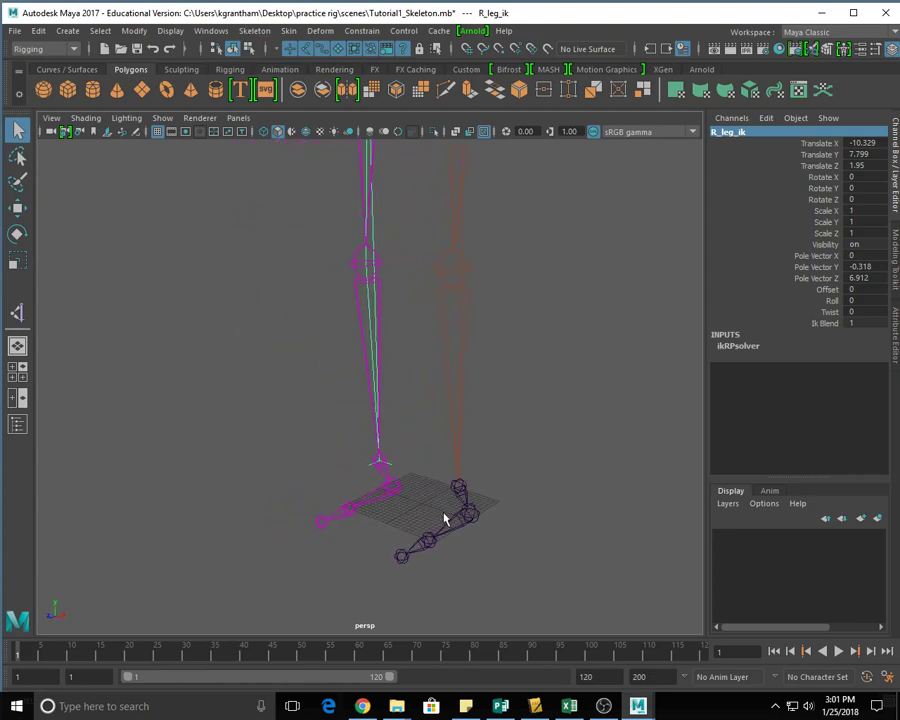
left_click_drag(440, 551, 470, 330, "alt")
left_click(252, 31)
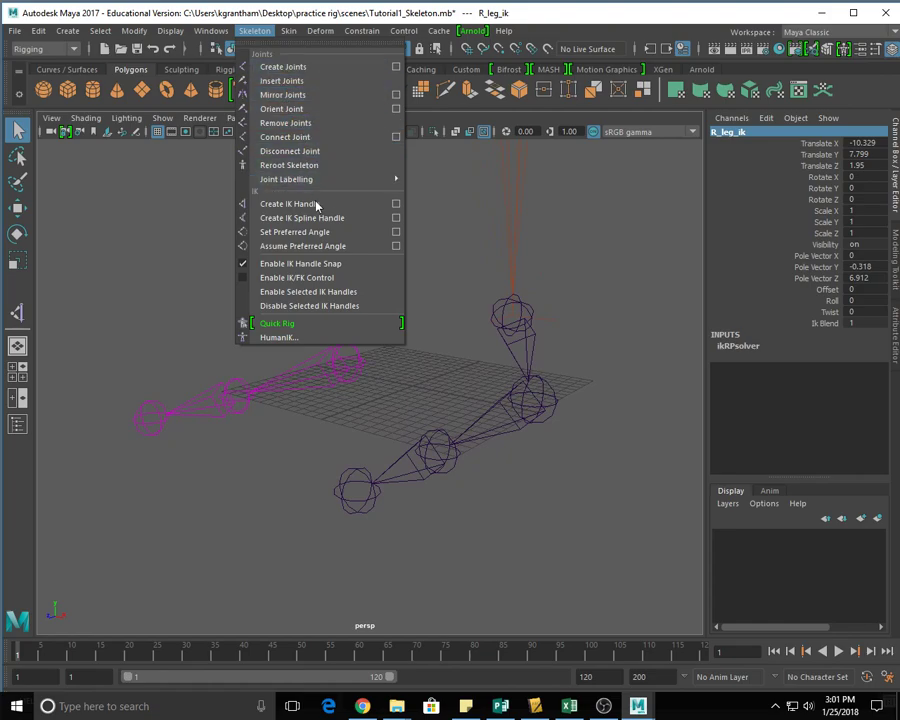
left_click(396, 203)
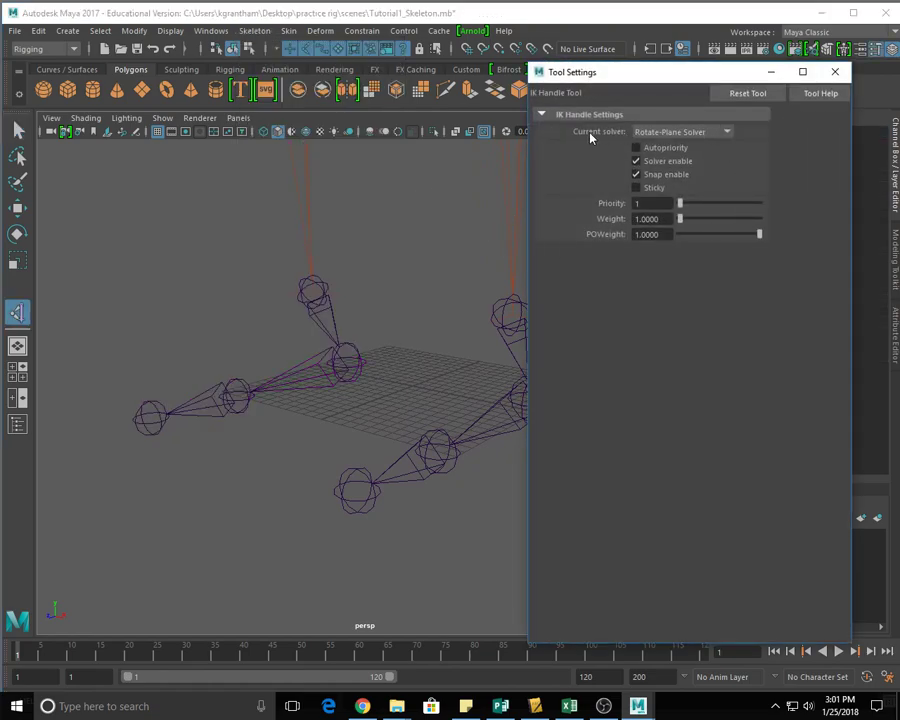
left_click(698, 133)
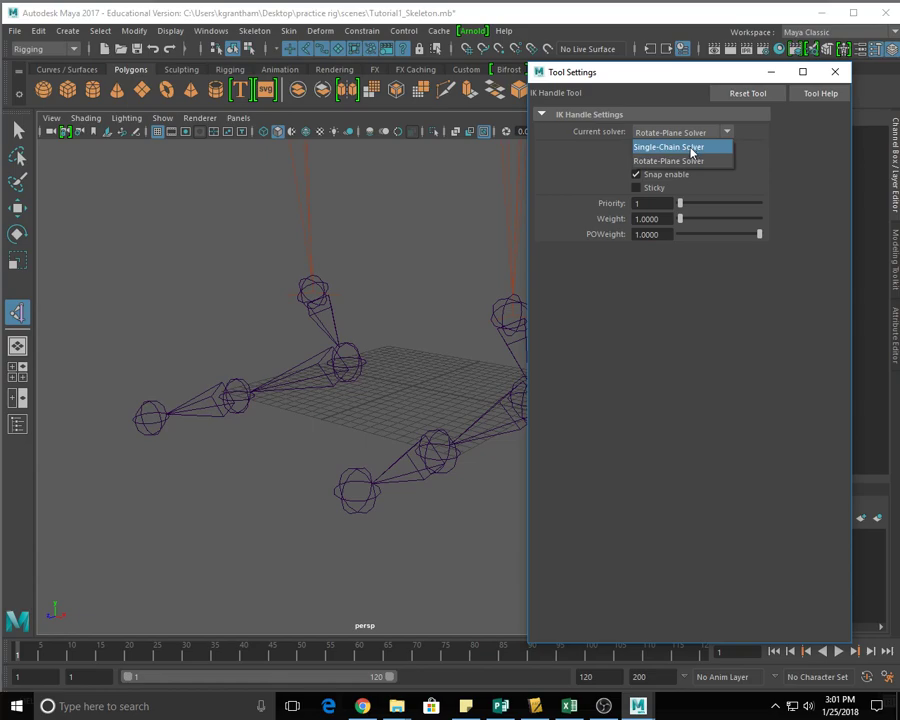
left_click(692, 147)
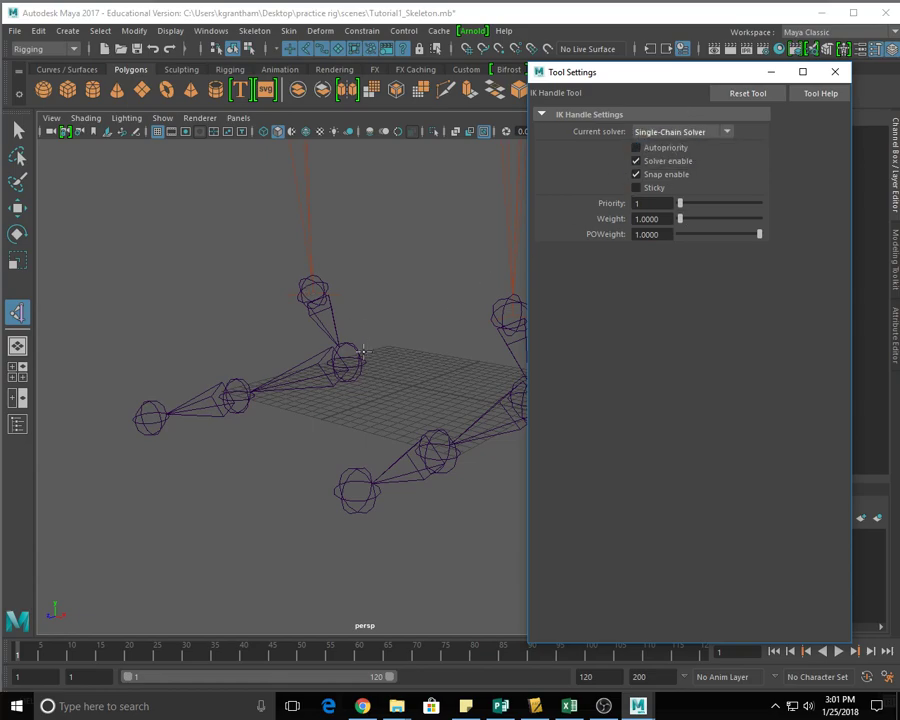
left_click(835, 72)
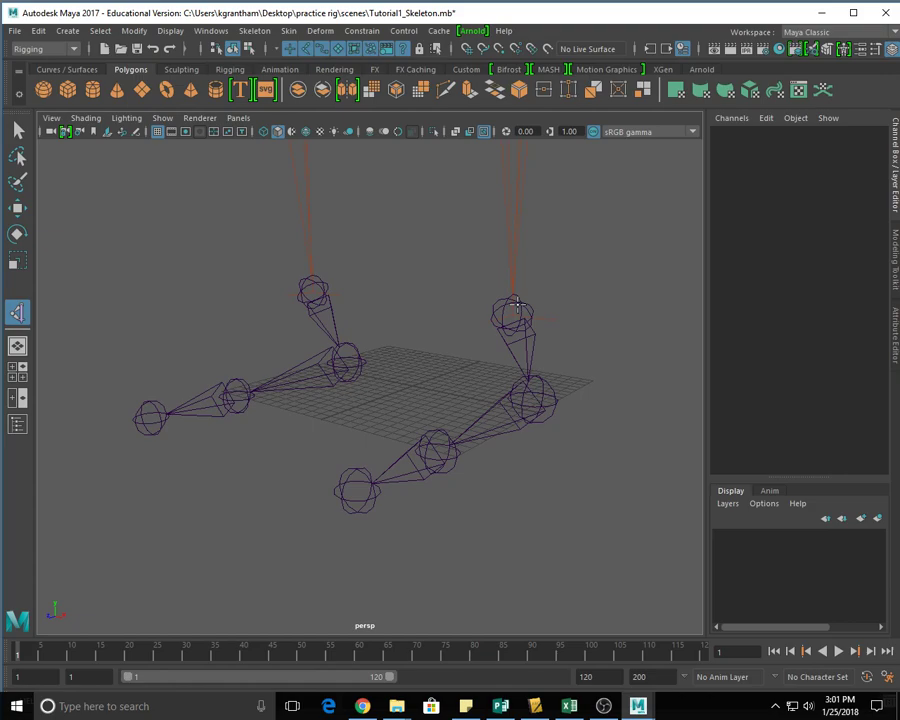
- Create a single-chain IK handle from the left ankle joint to the left ball joint and name it L_ball_ik
left_click(516, 303)
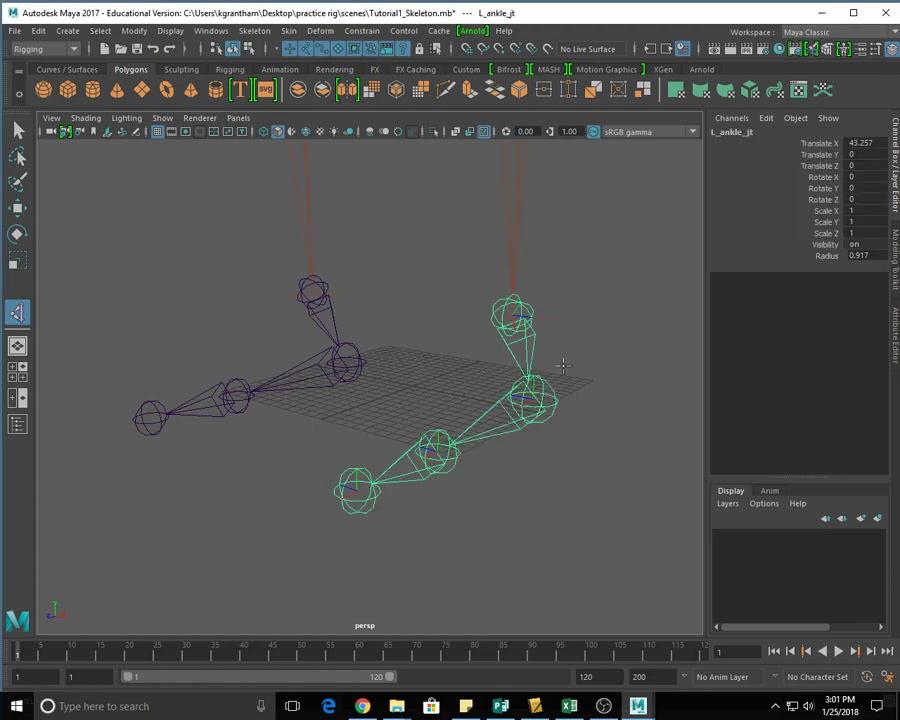
left_click(448, 454)
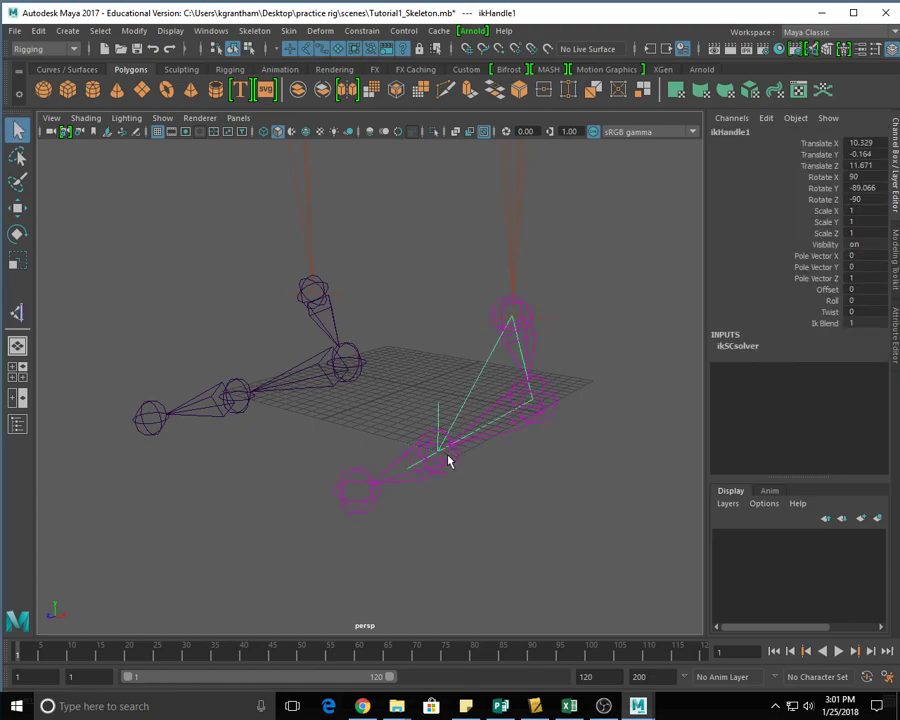
left_click(724, 139)
type("L")
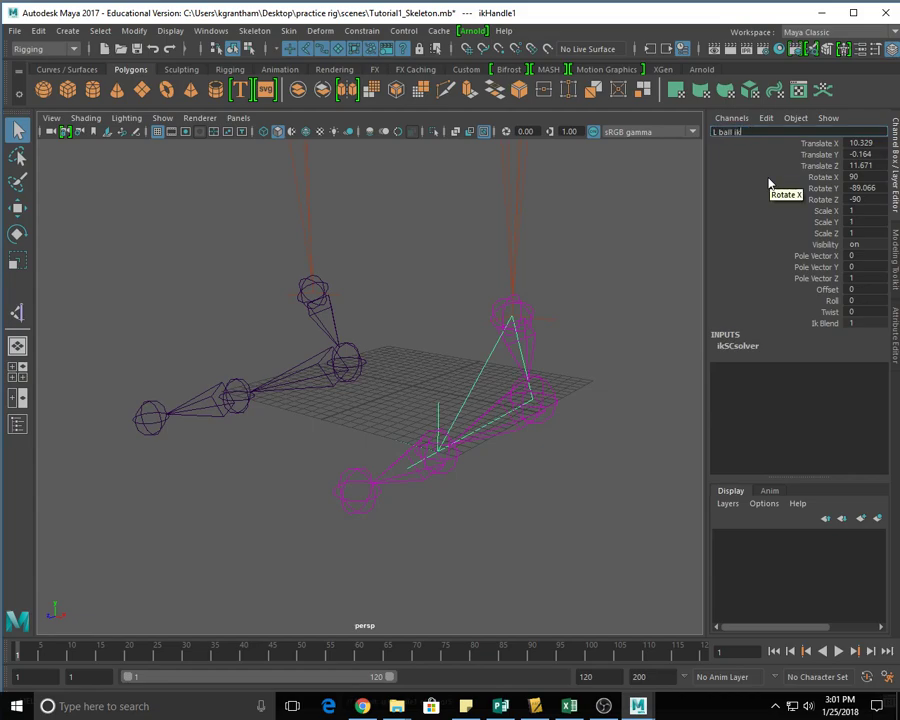
type("_ball_ik")
key("Return")
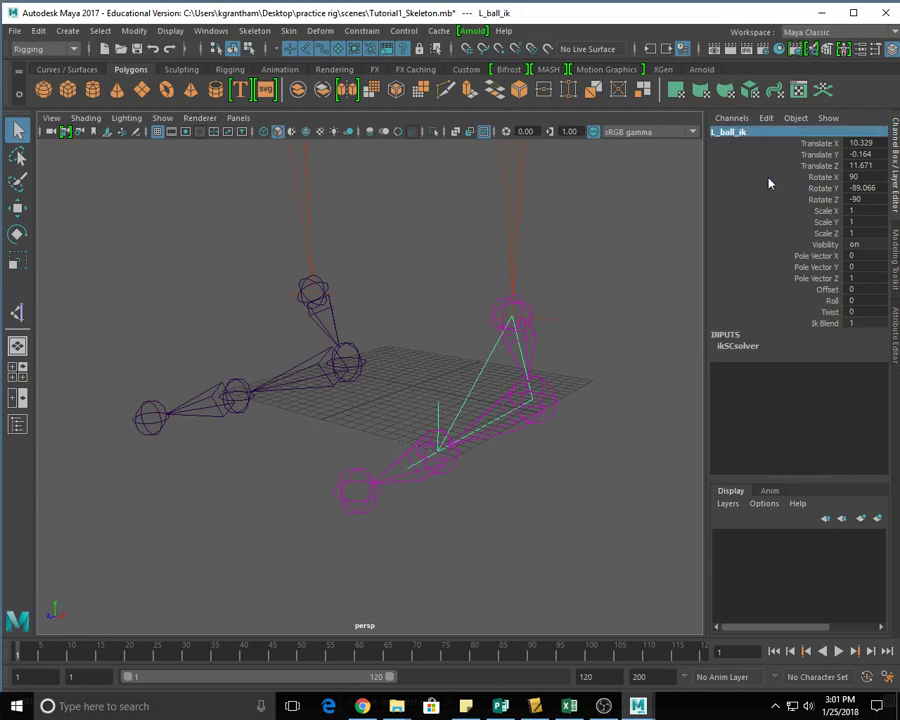
- Create a single-chain IK handle from the right ankle joint to the right ball joint and name it R_ball_ik
left_click(17, 313)
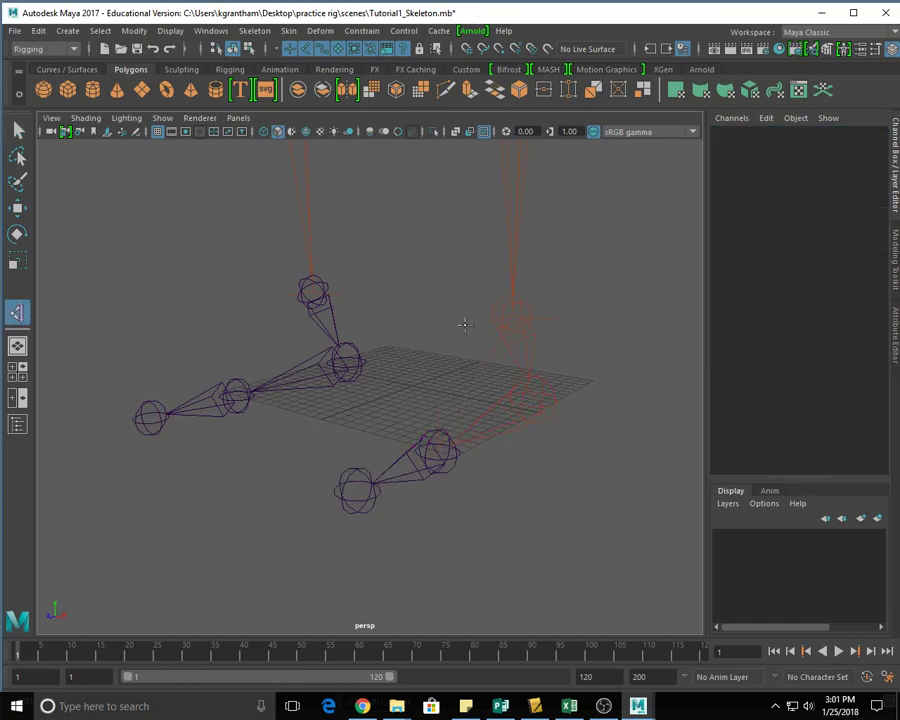
left_click(318, 288)
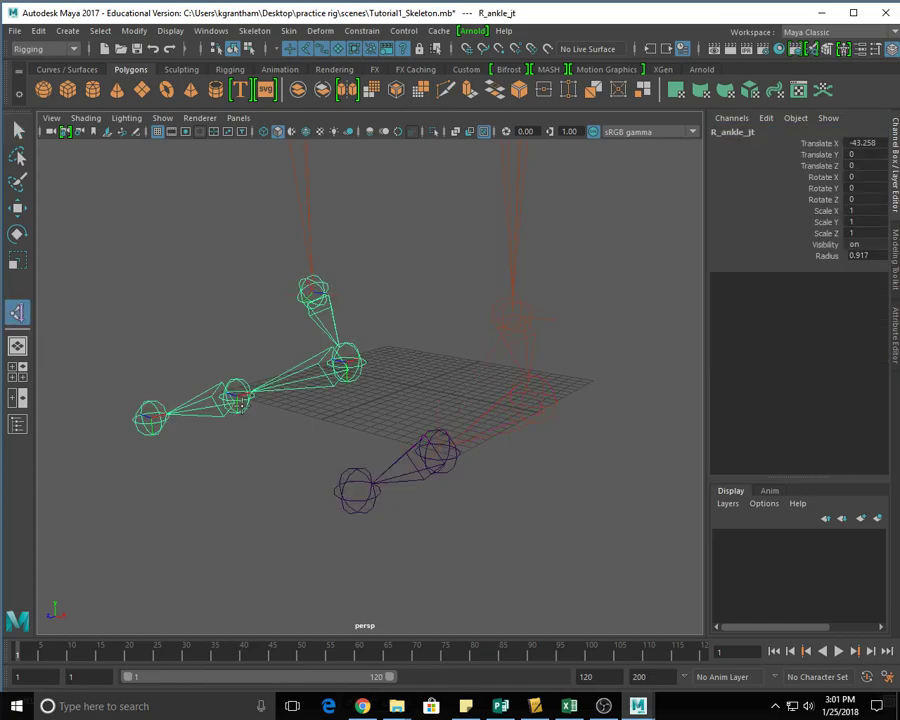
left_click(239, 398)
double_click(736, 132)
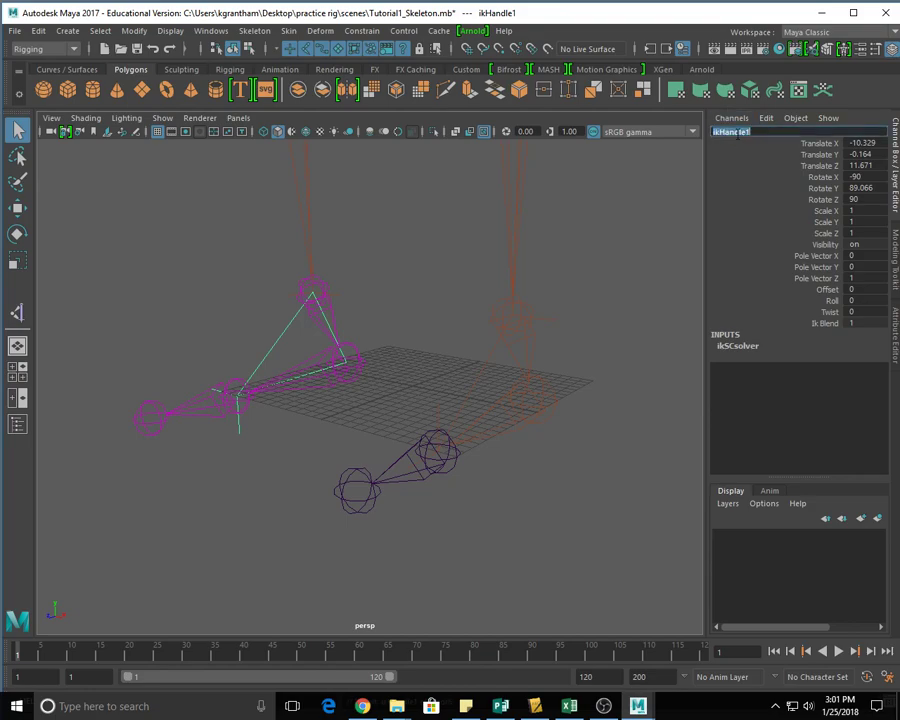
type("R_ball_ik")
key("Return")
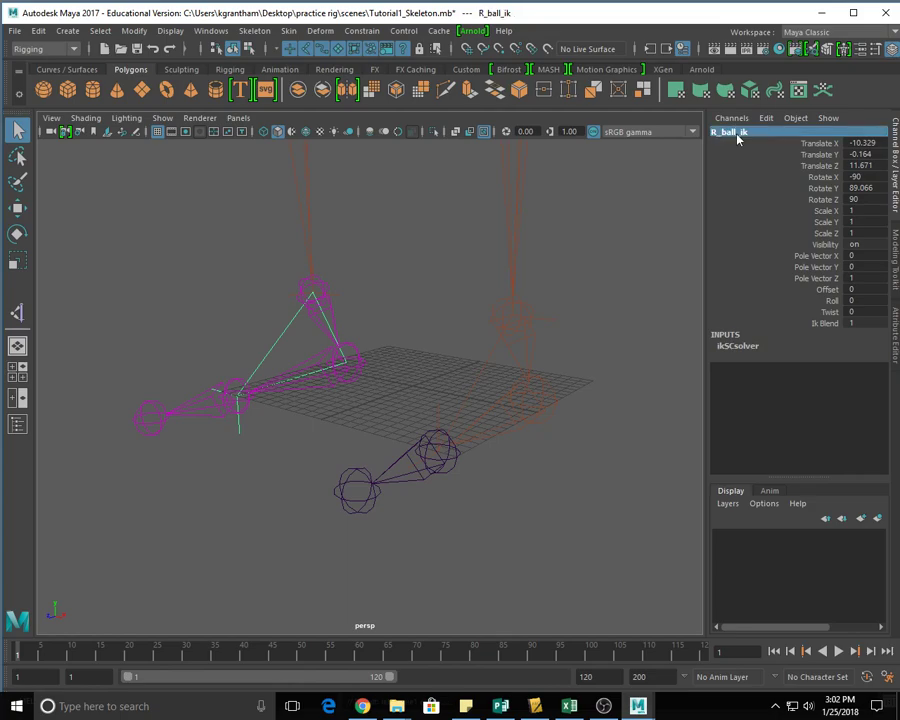
- Create a single-chain IK handle from the left ball joint to the left toe joint and name it L_toe_ik
left_click(18, 313)
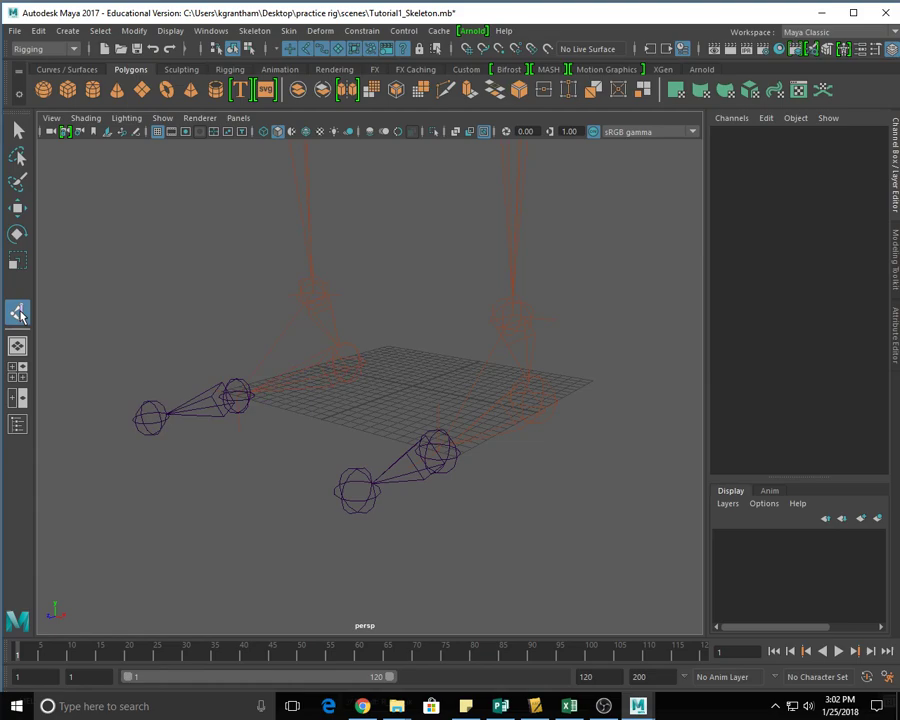
left_click(447, 455)
left_click(358, 490)
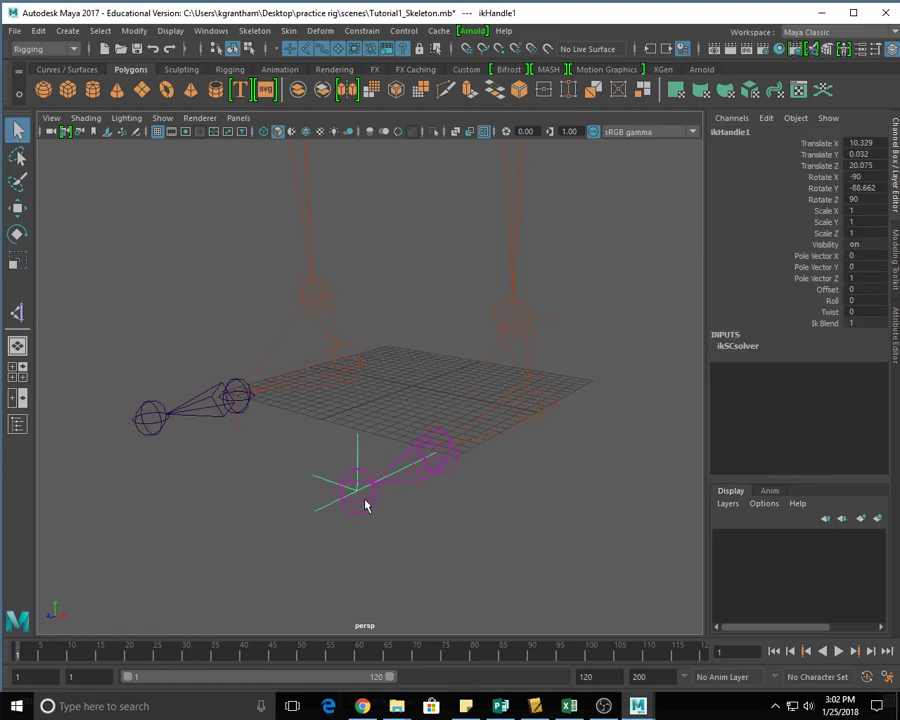
double_click(730, 133)
key("BackSpace")
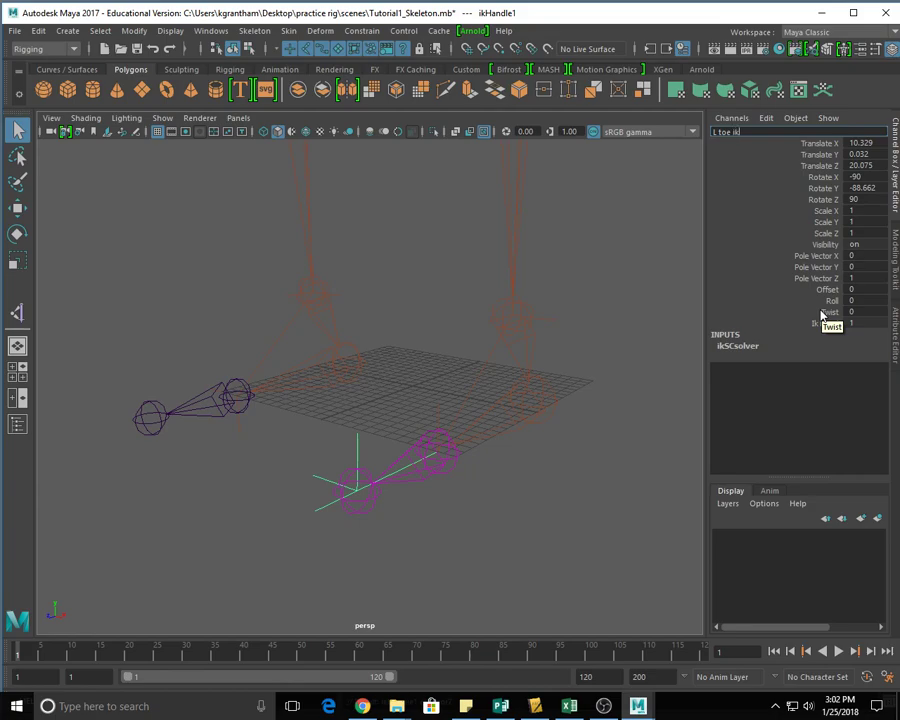
key("Return")
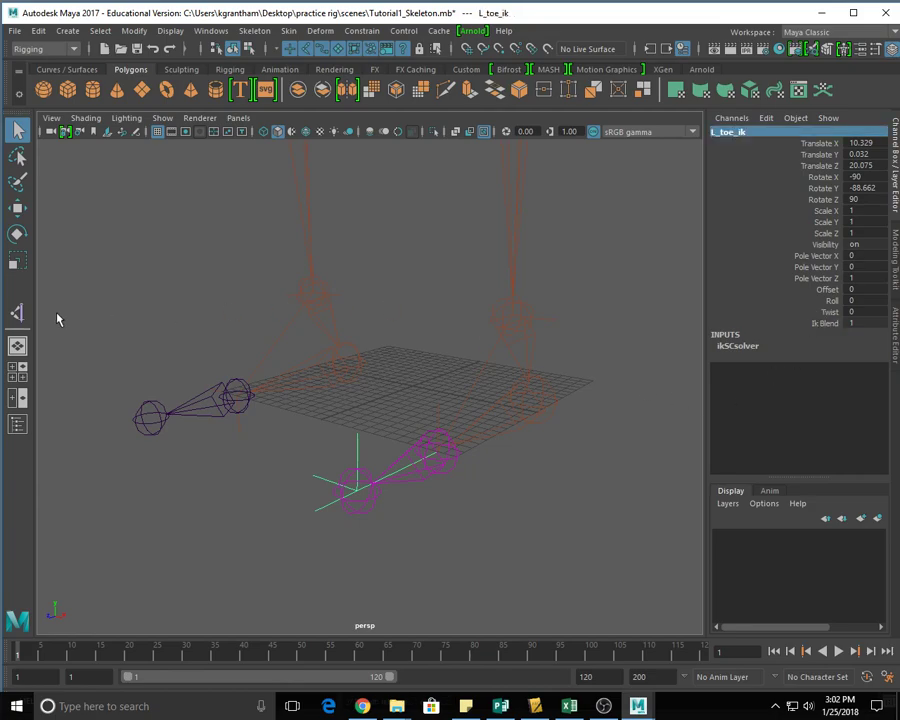
- Create a single-chain IK handle from the right ball joint to the right toe joint and name it R_toe_ik
left_click(17, 313)
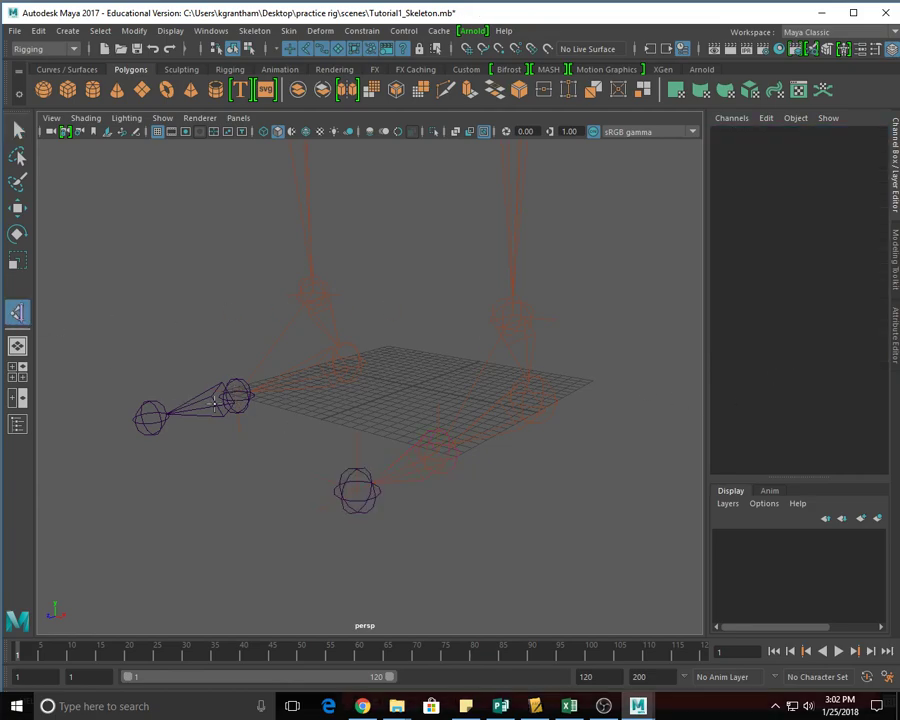
left_click(236, 394)
left_click(150, 418)
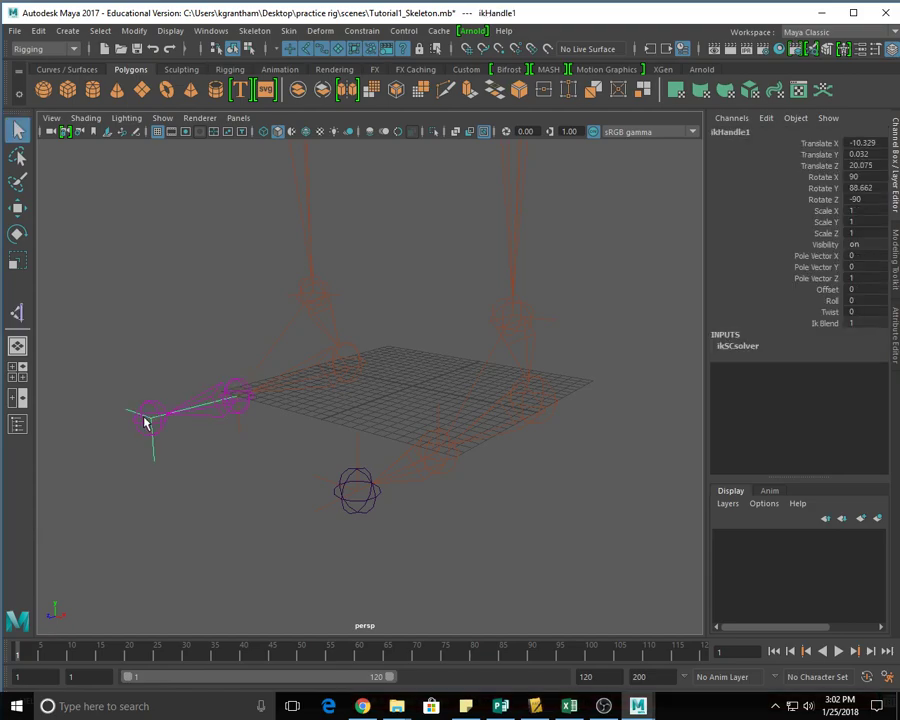
double_click(731, 131)
type("R")
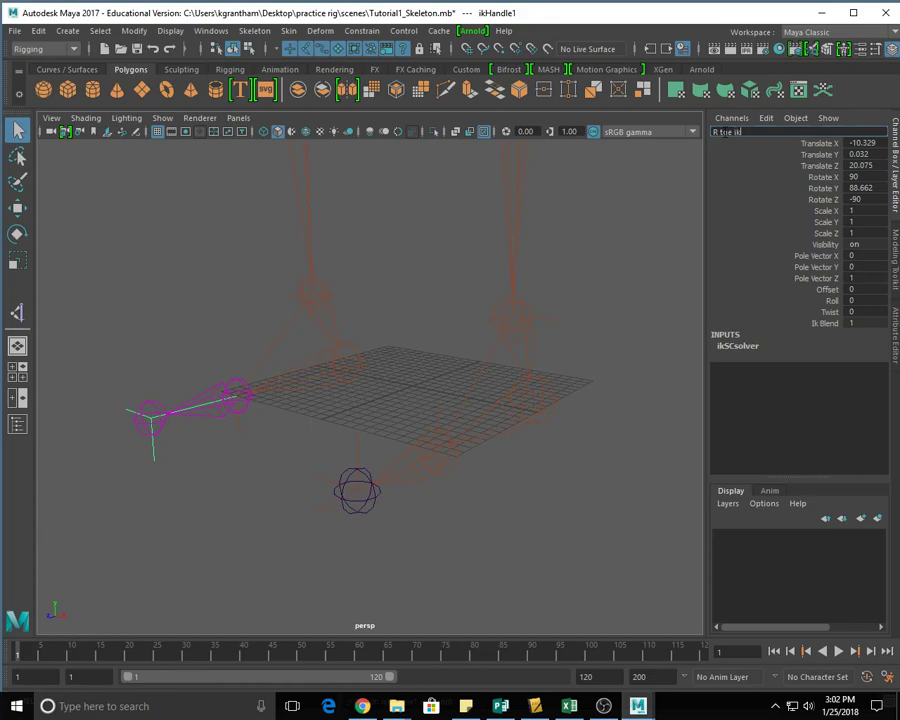
type("_toe_ik")
key("Return")
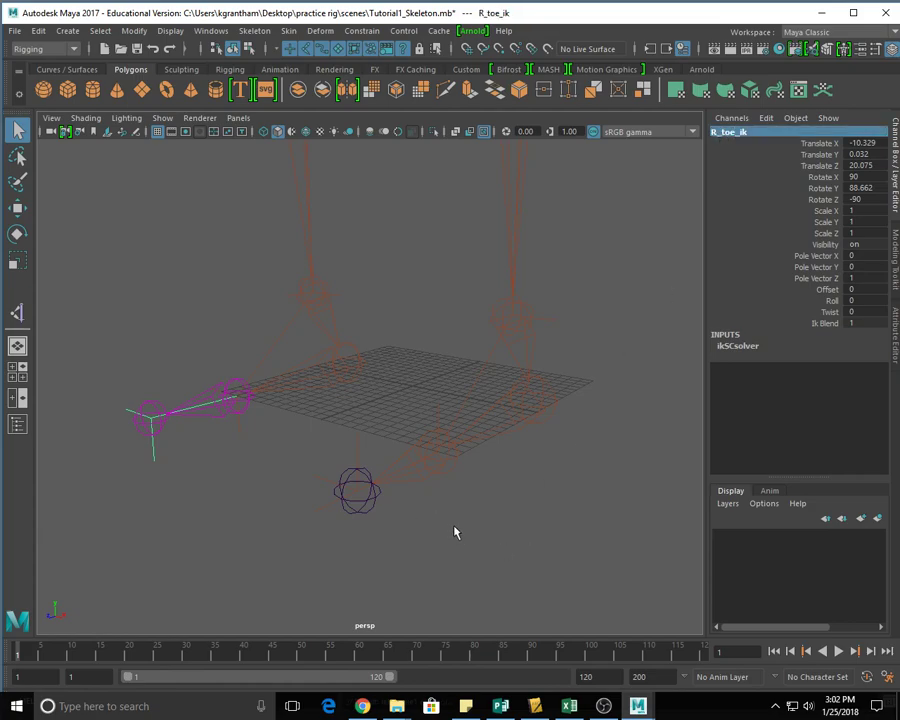
- Open the Outliner, set it beside the skeleton and enlarge it to list every scene object
left_click(211, 31)
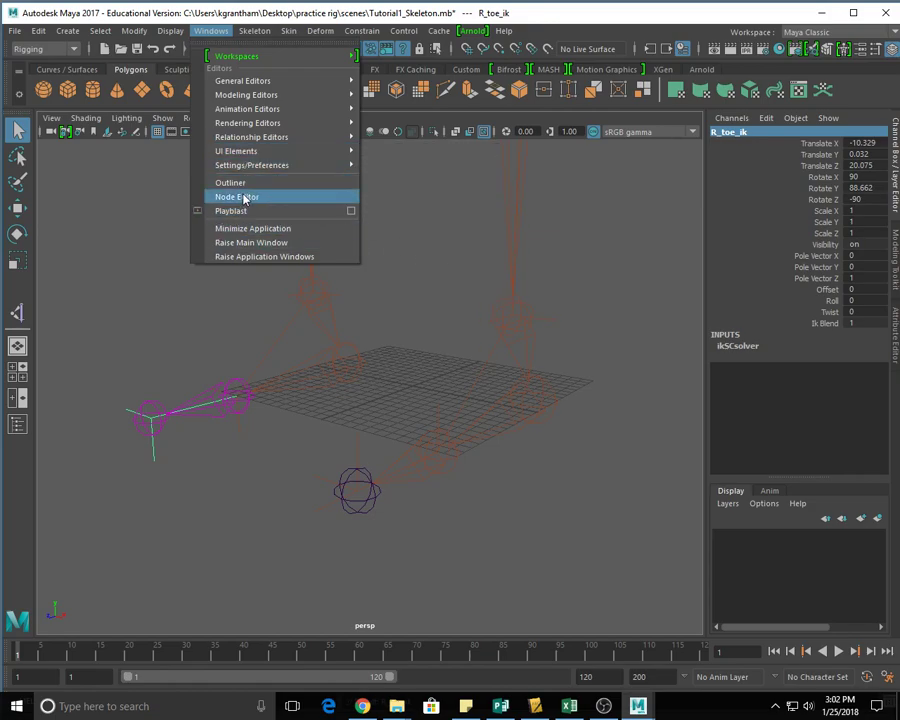
left_click(232, 182)
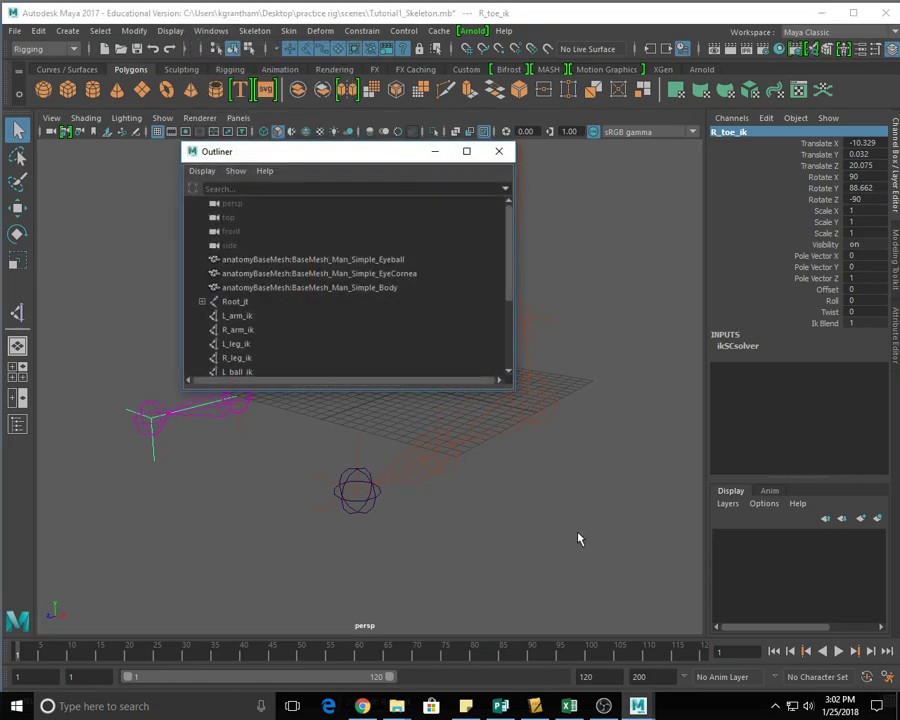
left_click_drag(532, 562, 454, 576, "alt")
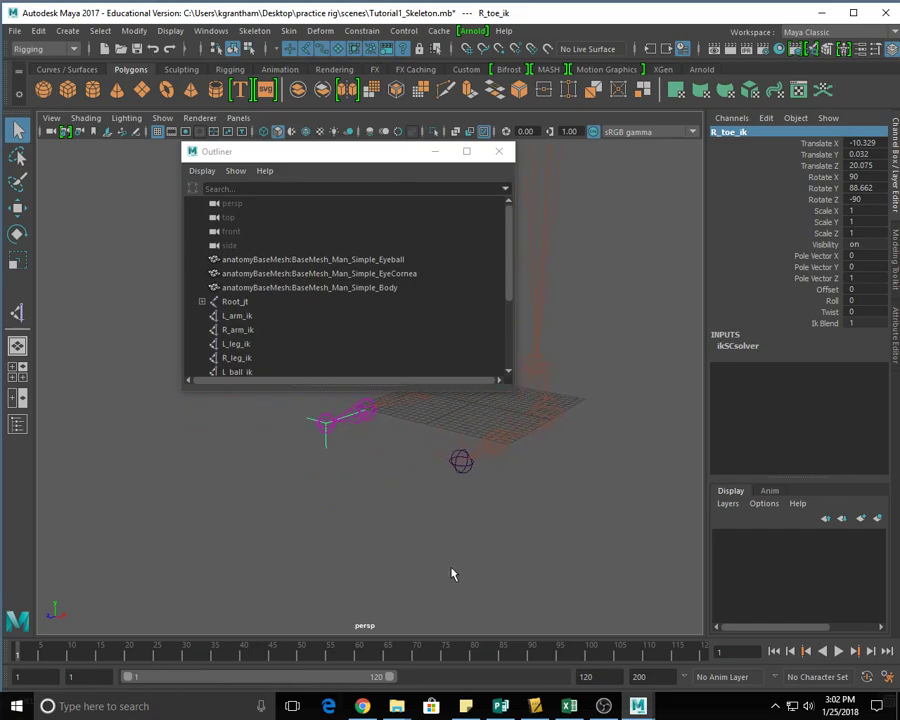
left_click_drag(315, 151, 154, 33)
left_click_drag(230, 278, 203, 538)
right_click_drag(613, 526, 607, 446, "alt")
right_click_drag(583, 387, 607, 394, "alt")
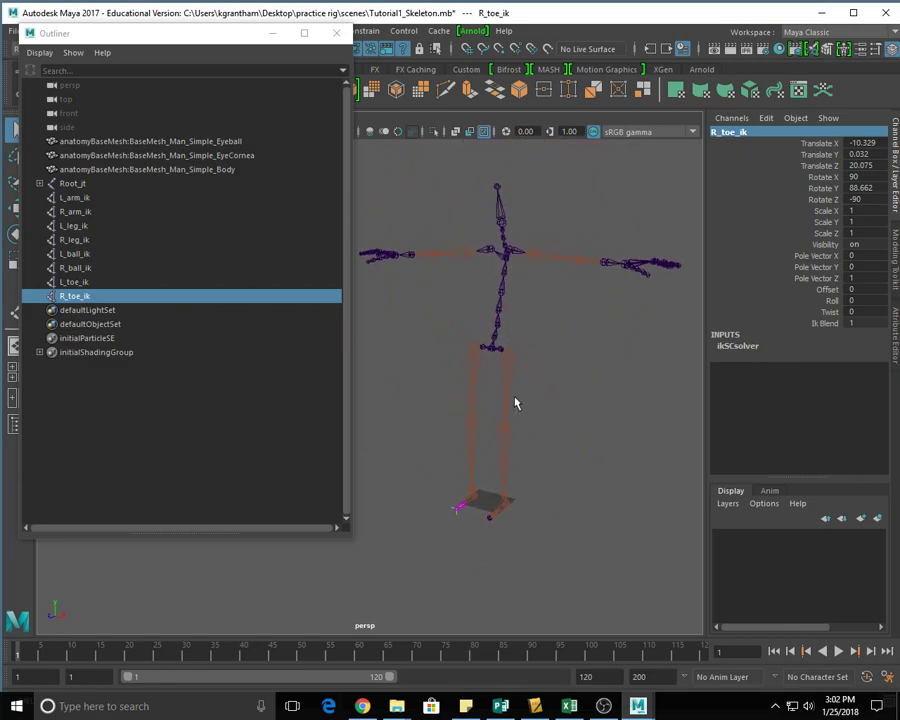
- Check the root joint and each arm, leg, ball and toe IK handle one by one in the Outliner, and close it
left_click(72, 185)
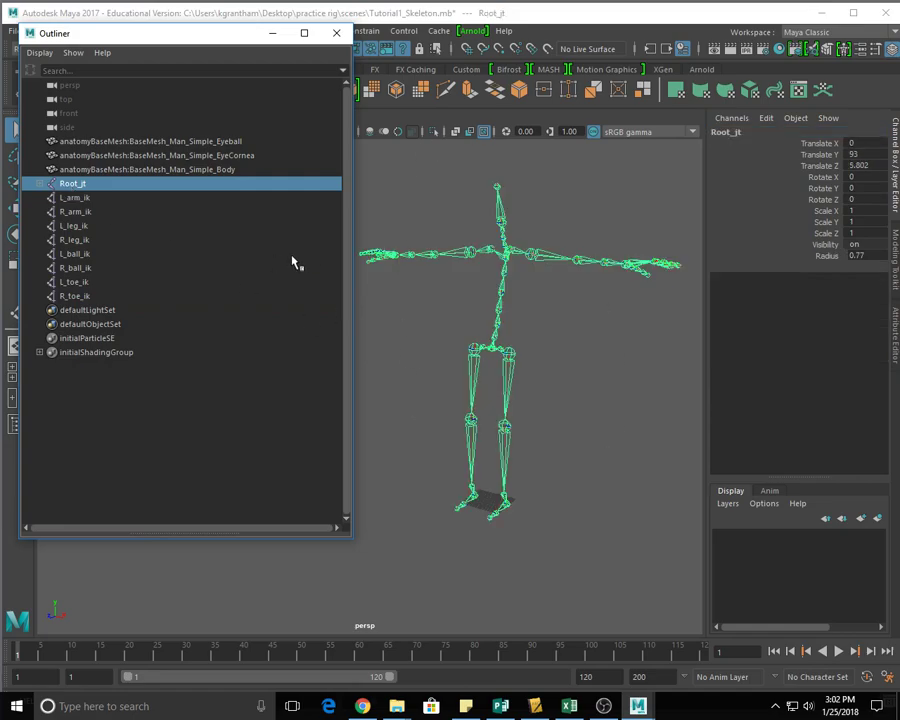
double_click(75, 198)
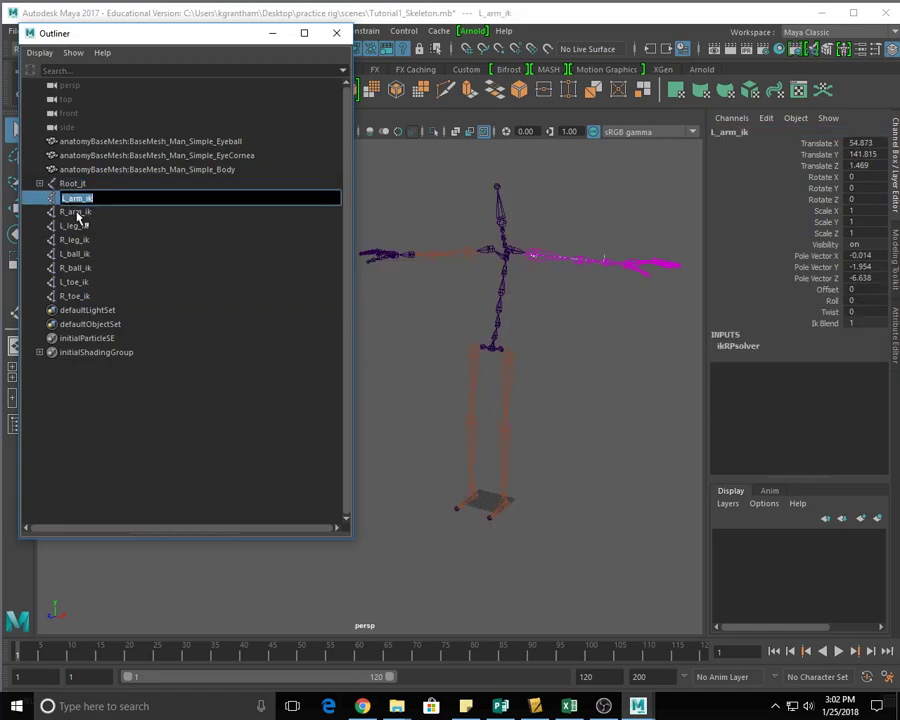
double_click(76, 212)
double_click(76, 226)
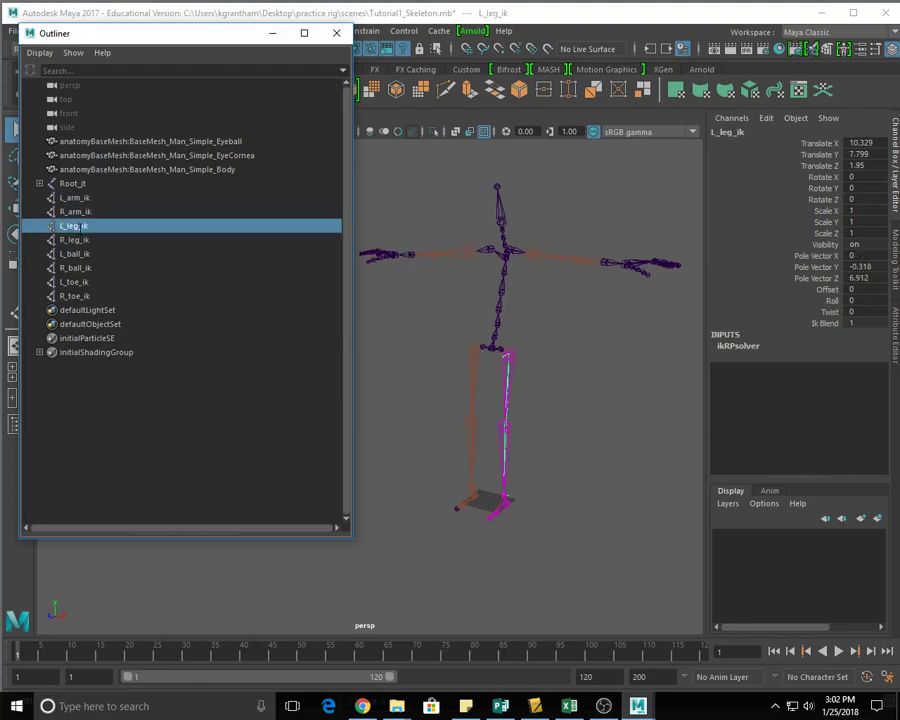
left_click(83, 242)
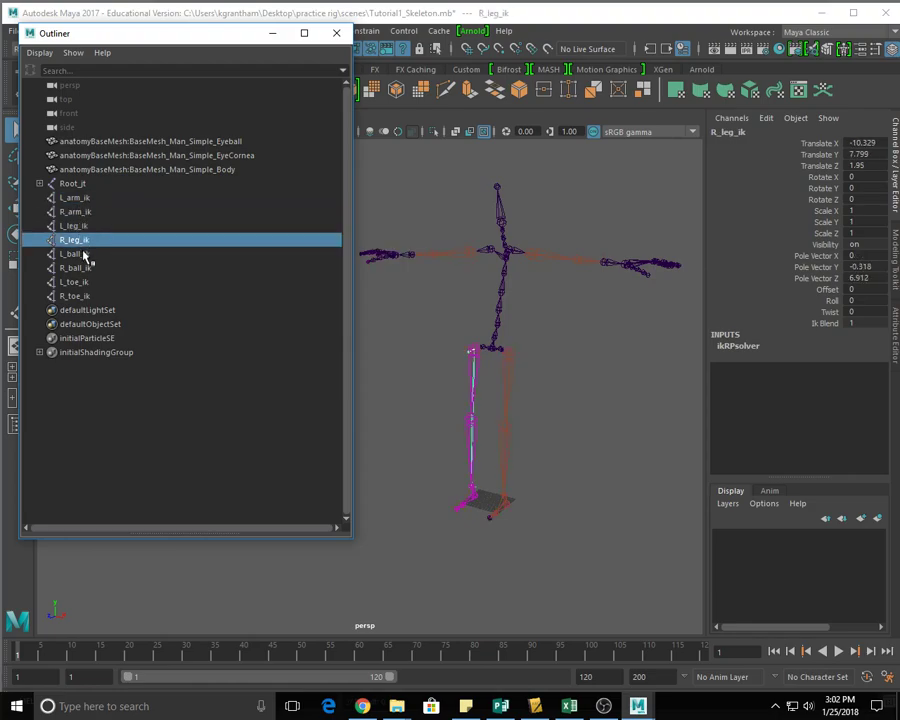
double_click(83, 254)
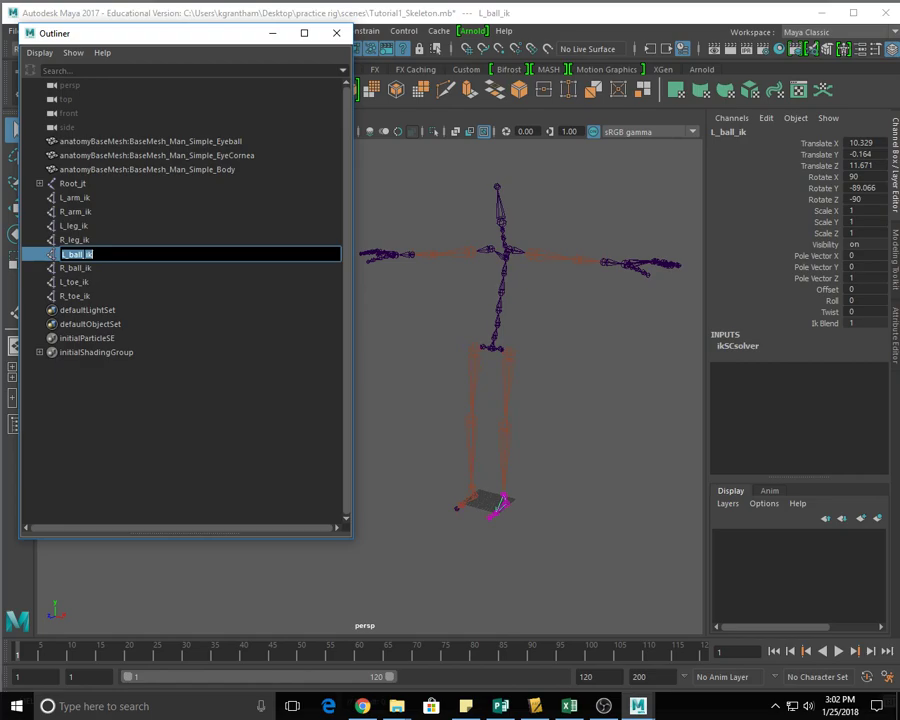
left_click(84, 268)
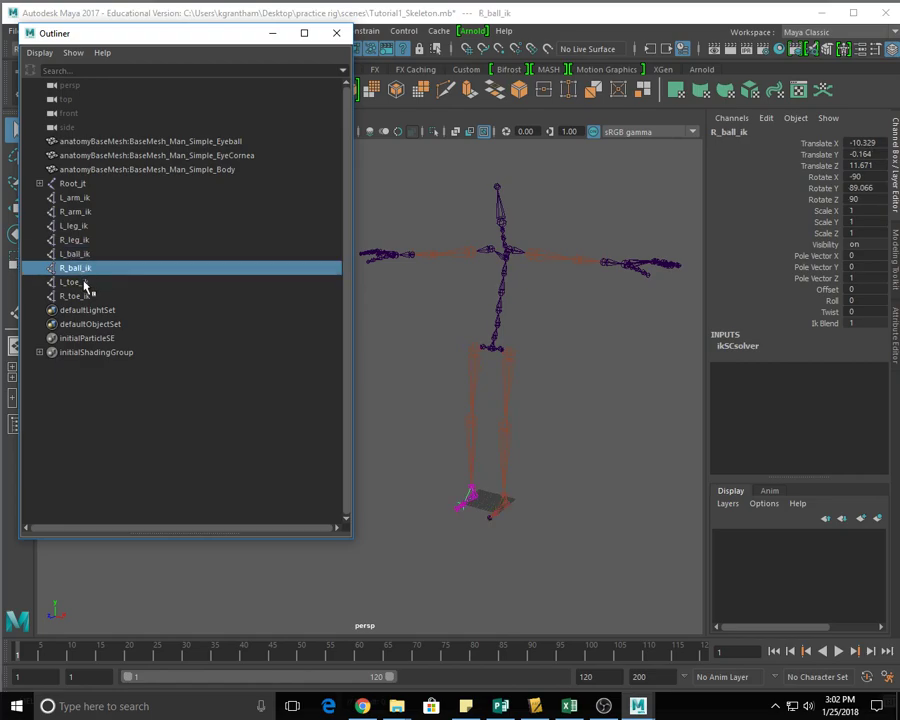
left_click(85, 284)
left_click(83, 298)
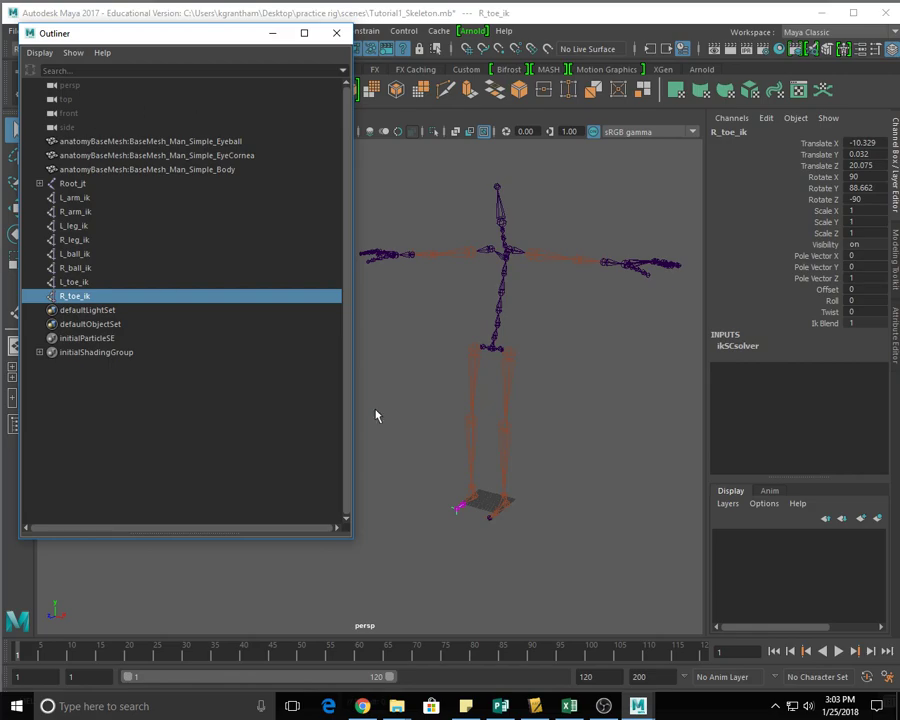
left_click(336, 33)
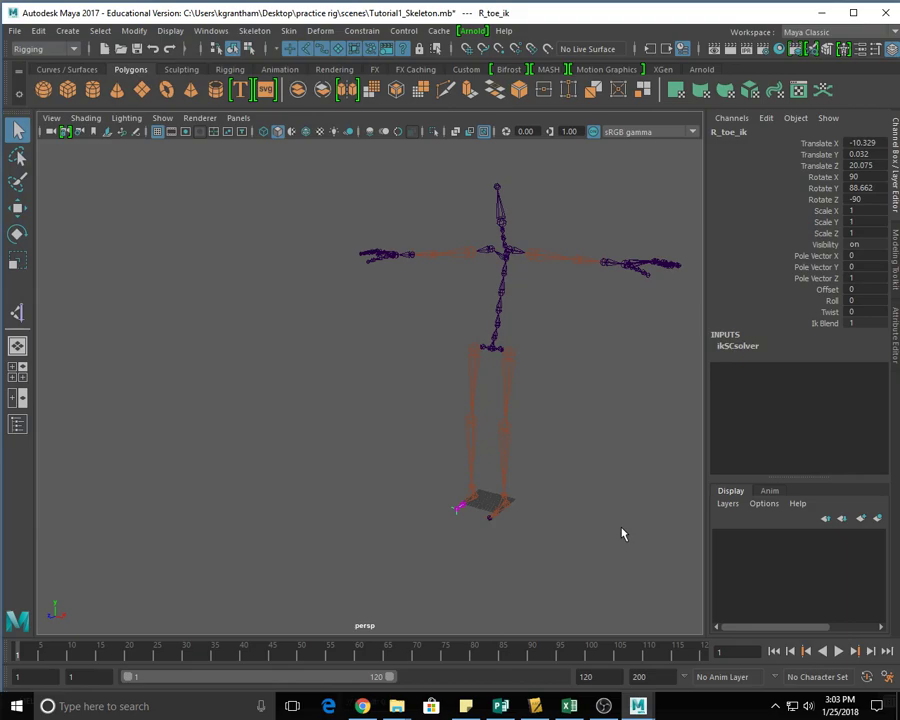
- Reopen the Outliner as a narrow, tall window that leaves the skeleton's feet in view
left_click(211, 31)
left_click(253, 183)
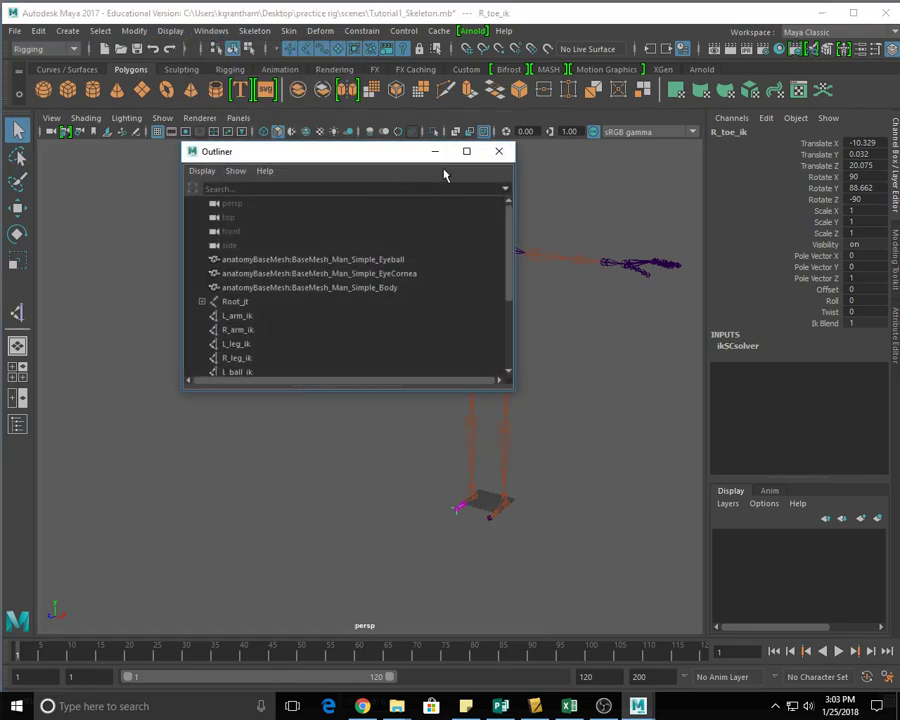
left_click_drag(409, 163, 226, 165)
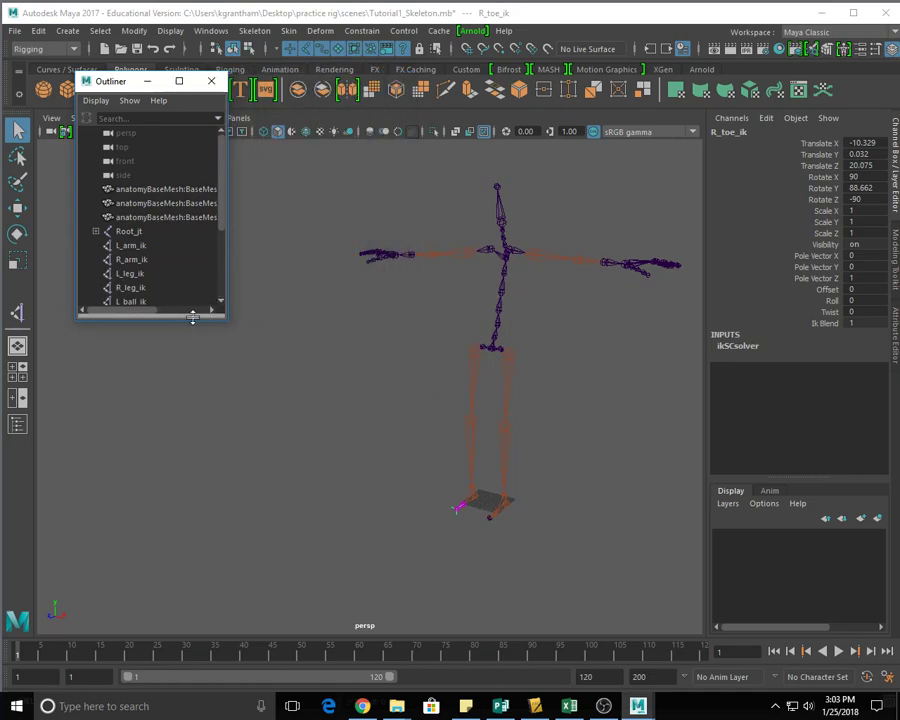
left_click_drag(196, 320, 183, 494)
left_click_drag(546, 569, 549, 453, "alt")
right_click_drag(549, 453, 590, 498, "alt")
mouse_move(590, 498)
left_mouse_down("alt")
mouse_move(491, 472)
mouse_move(596, 505)
left_mouse_up("alt")
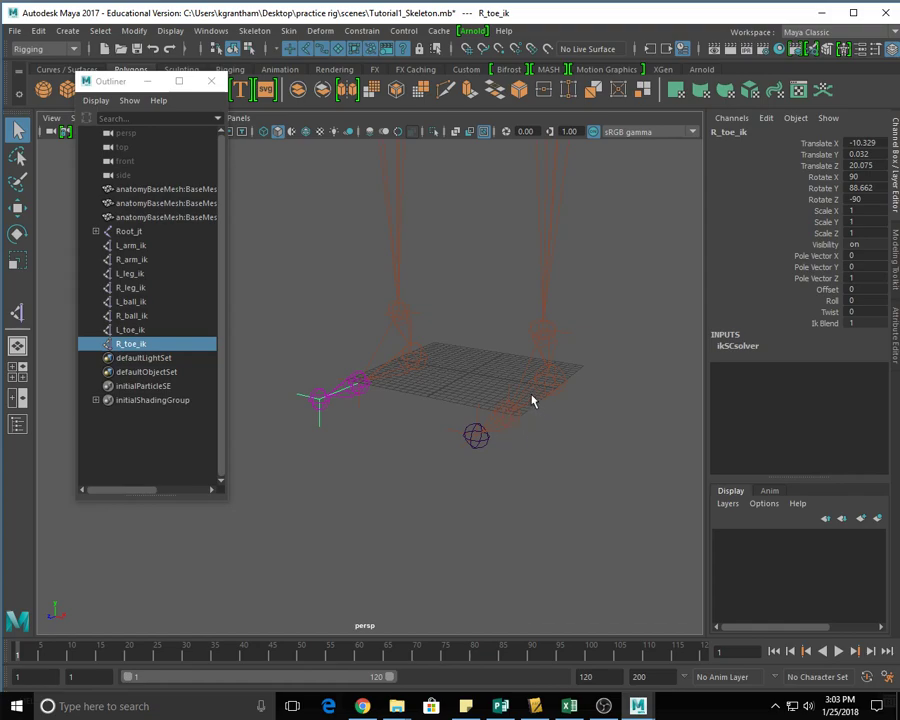
left_click_drag(526, 516, 595, 518, "alt")
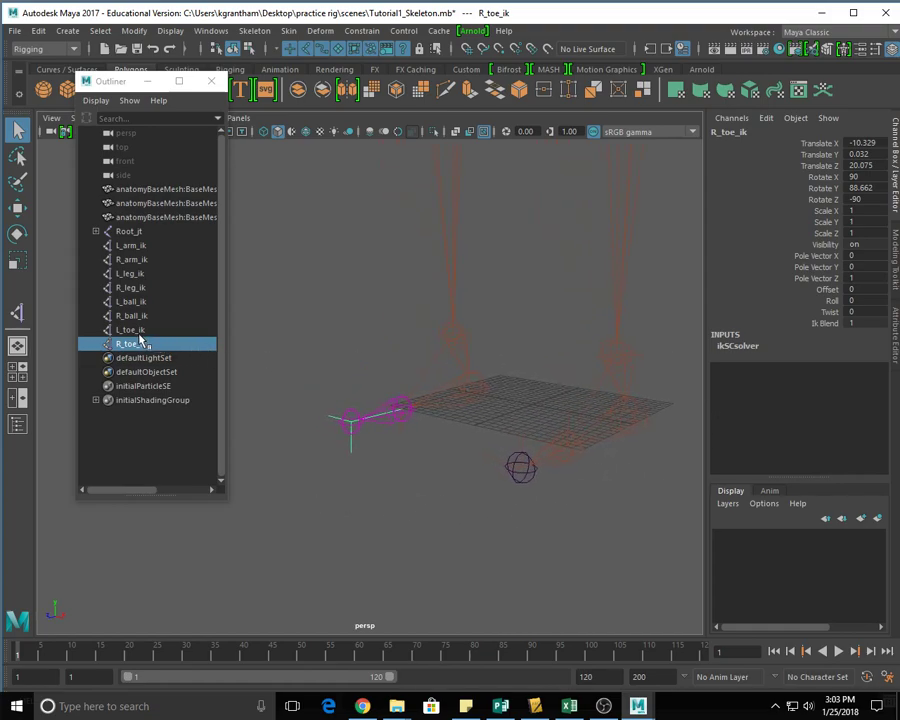
- Group the L_leg_ik handle by itself and name the group L_ankle
left_click(129, 275)
left_click_drag(585, 519, 520, 490, "alt")
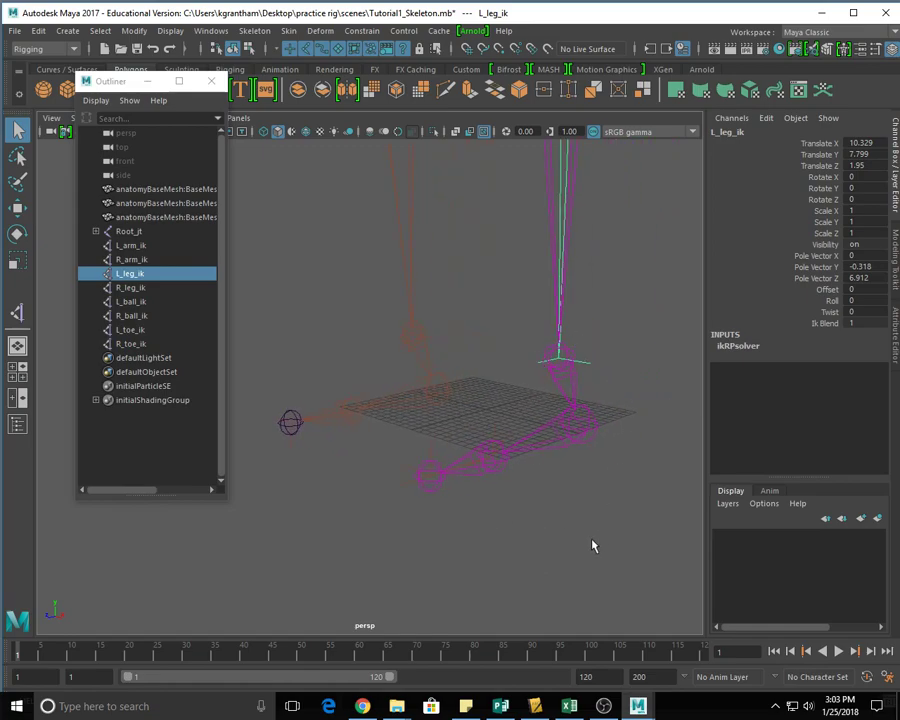
key("w")
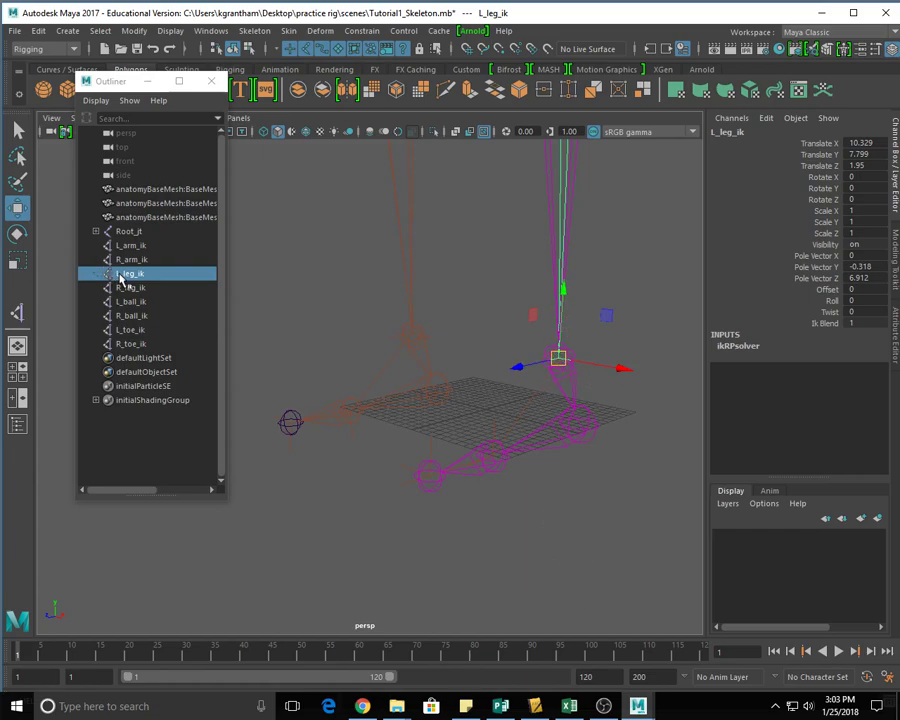
left_click(632, 479)
left_click(129, 274)
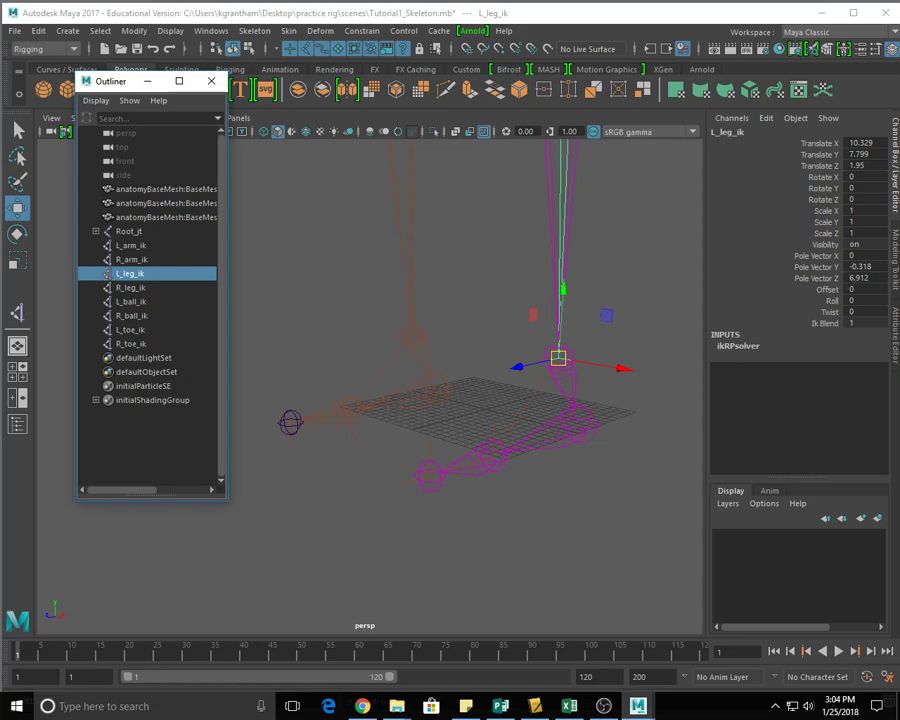
key("ctrl+g")
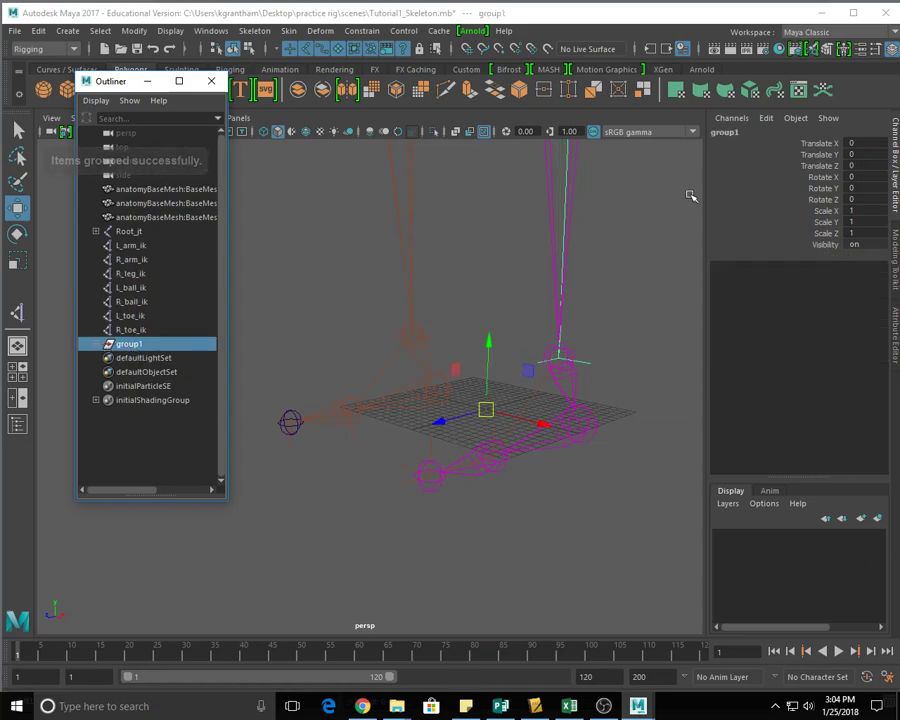
left_click(727, 132)
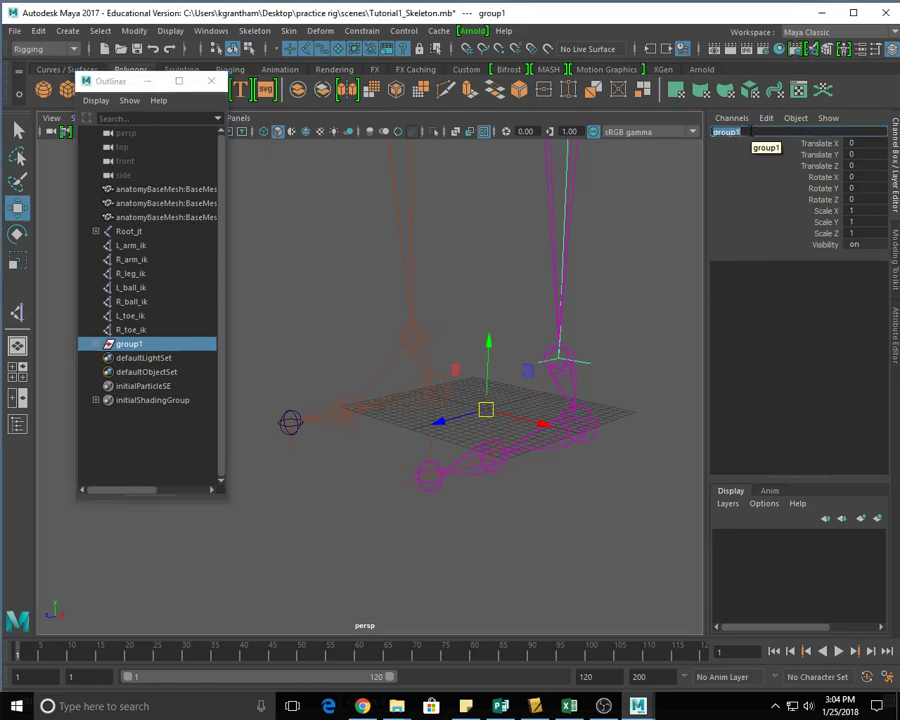
type("L_ankle")
key("Return")
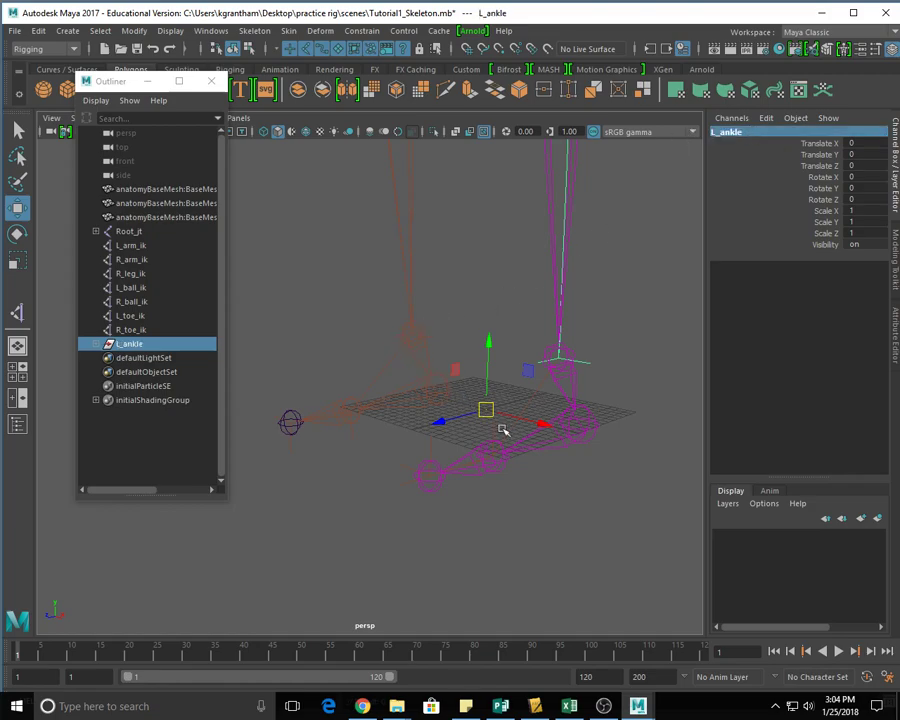
- Group the L_toe_ik handle by itself and name the group L_toe
left_click(138, 331)
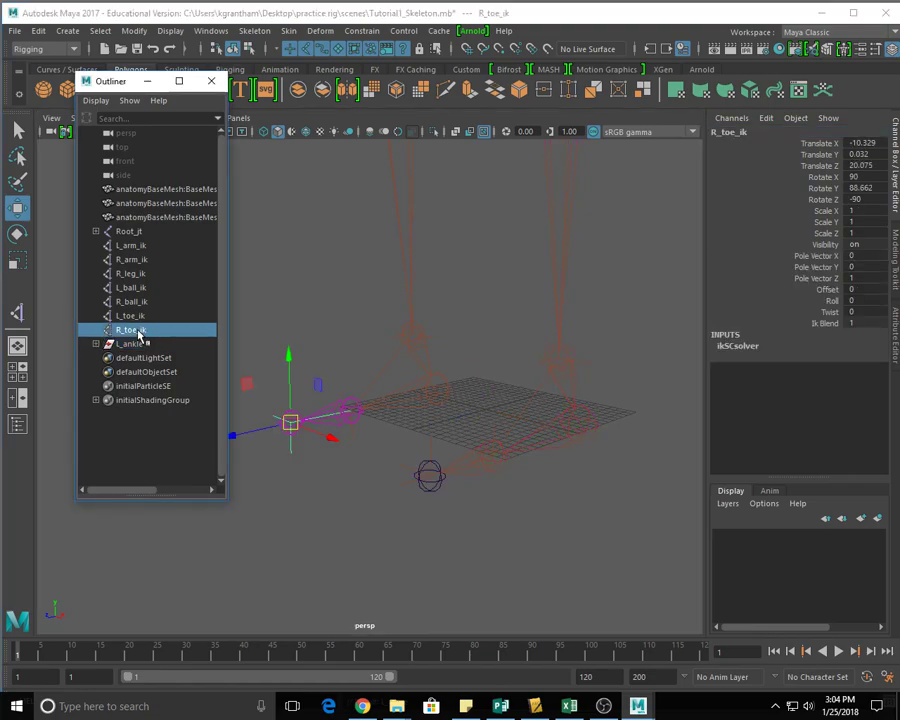
left_click(133, 317)
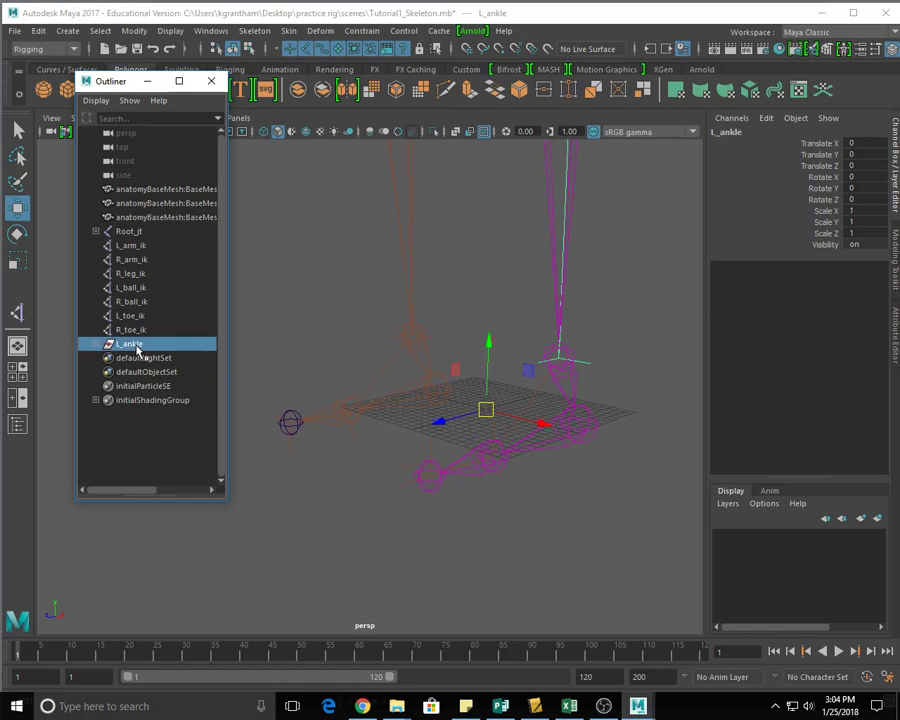
left_click(136, 317)
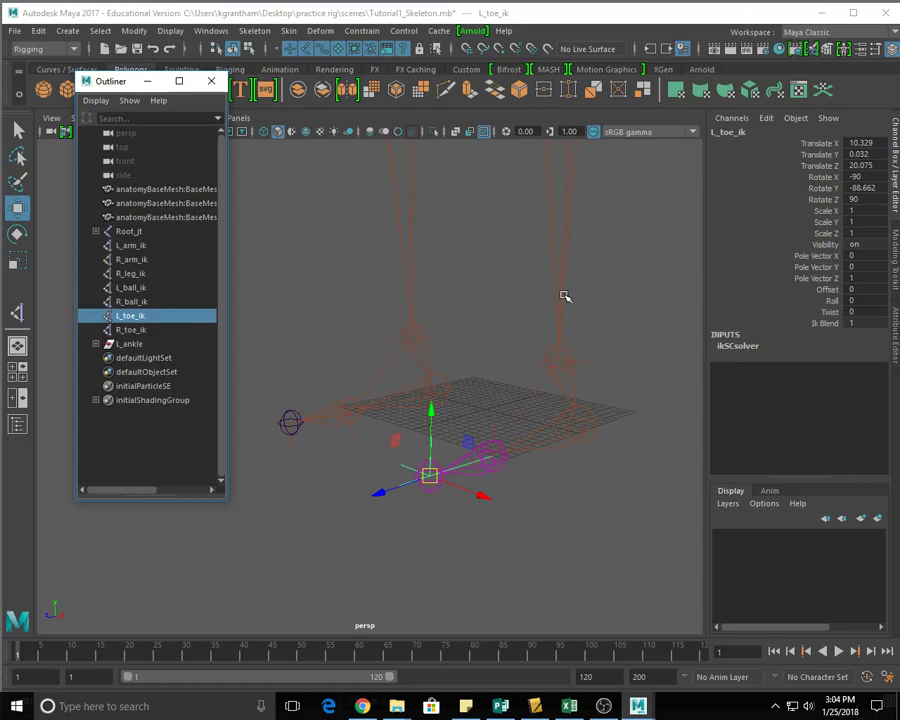
key("ctrl+g")
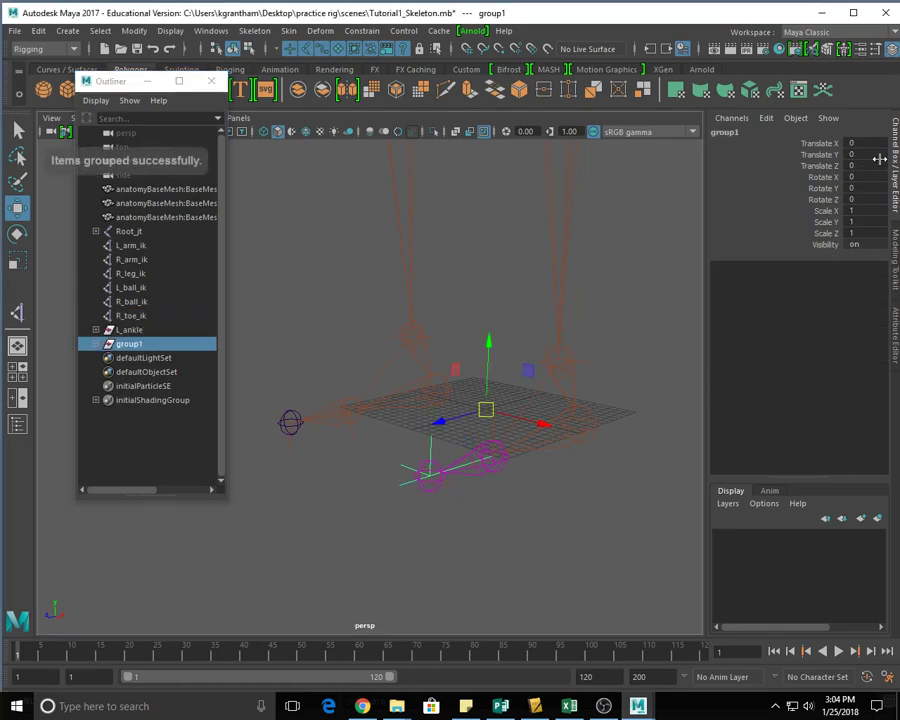
double_click(737, 134)
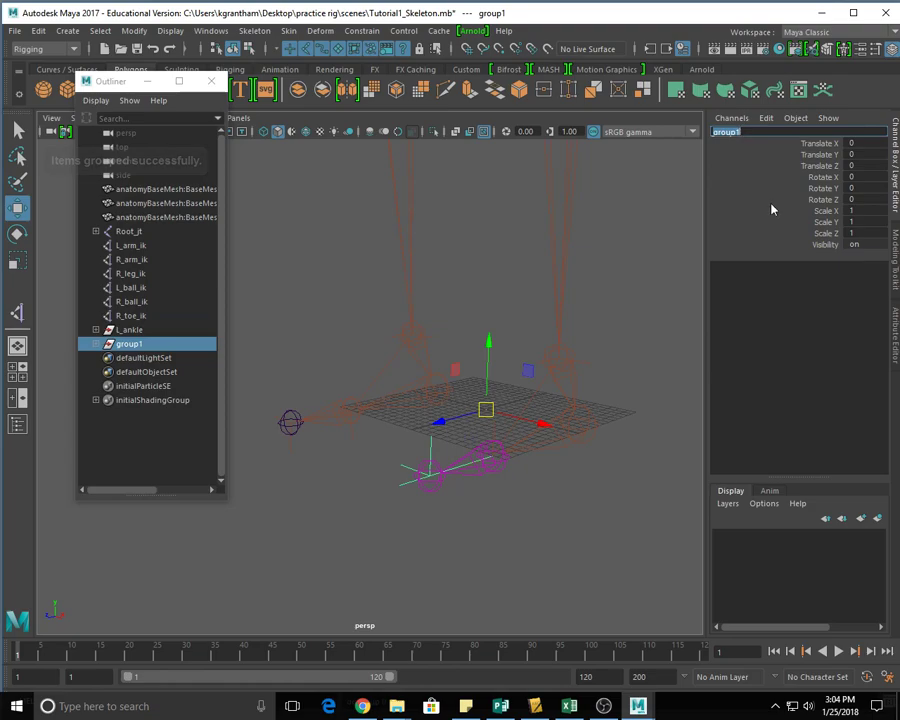
type("L")
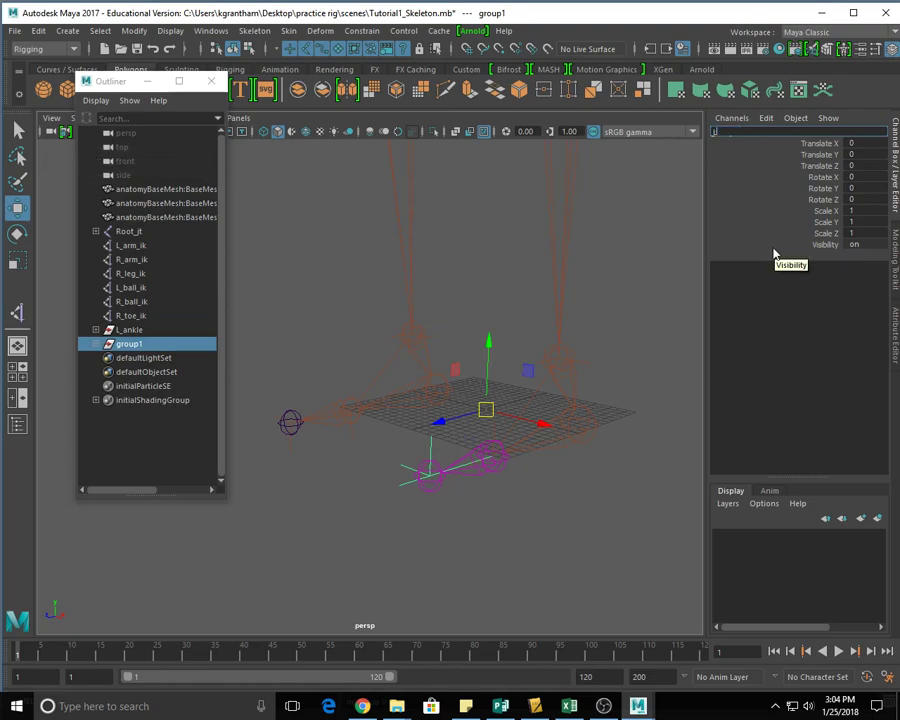
type("_toe")
key("Return")
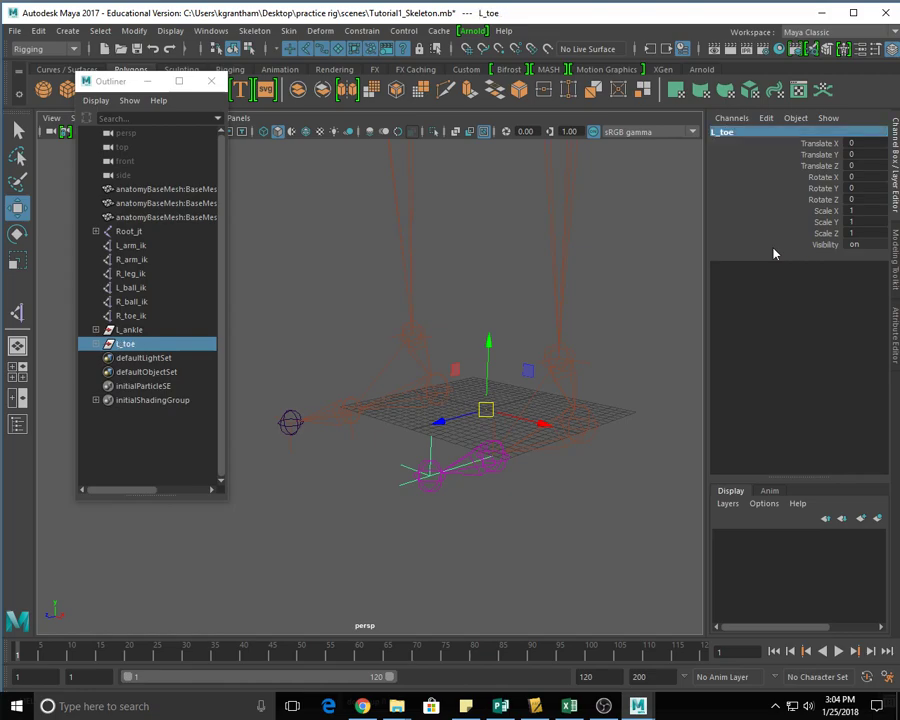
- Rename the L_ankle group as L_ankle_grp
left_click(131, 331)
left_click(728, 132)
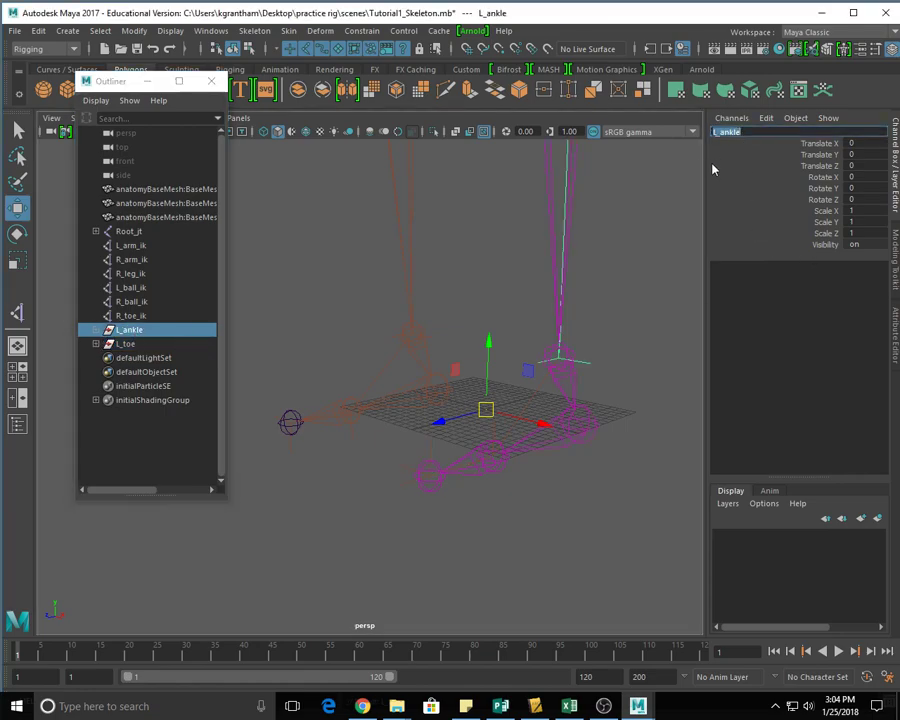
left_click(744, 134)
type("_gro")
key("BackSpace")
type("p")
key("Return")
- Rename the L_toe group as L_toe_grp
left_click(133, 345)
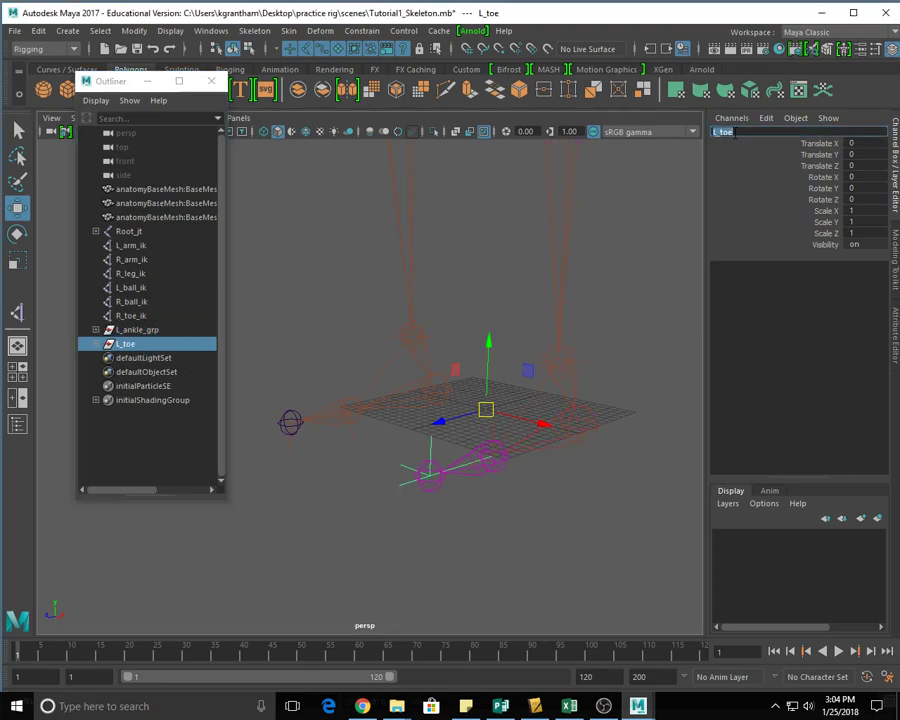
left_click(735, 134)
type("_grp")
key("Return")
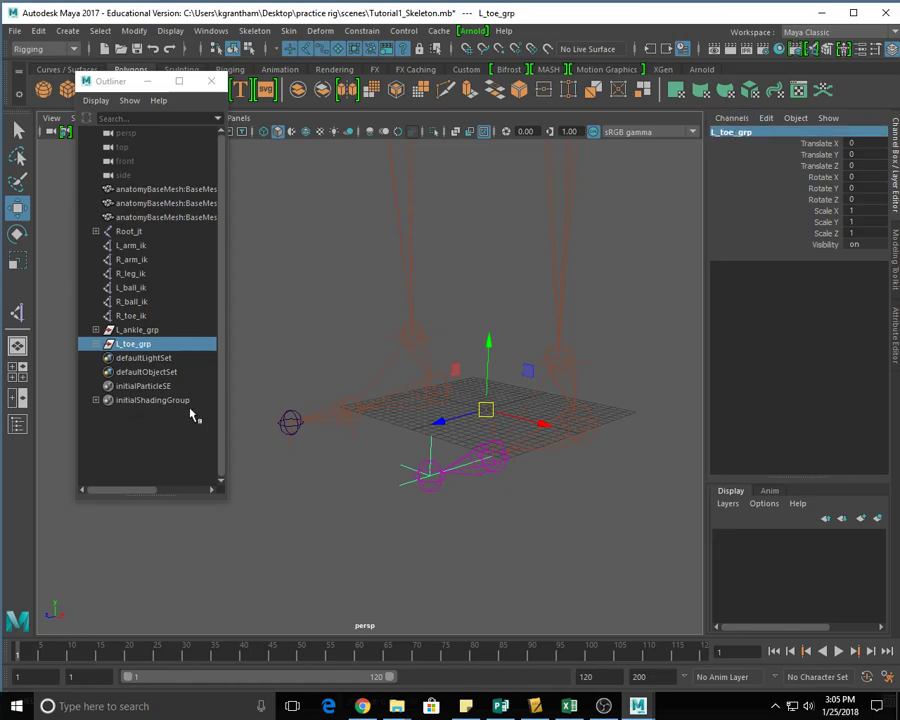
- Group L_ankle_grp, L_toe_grp and the L_ball_ik handle together and name the new group L_heePivot_grp
left_click(137, 331)
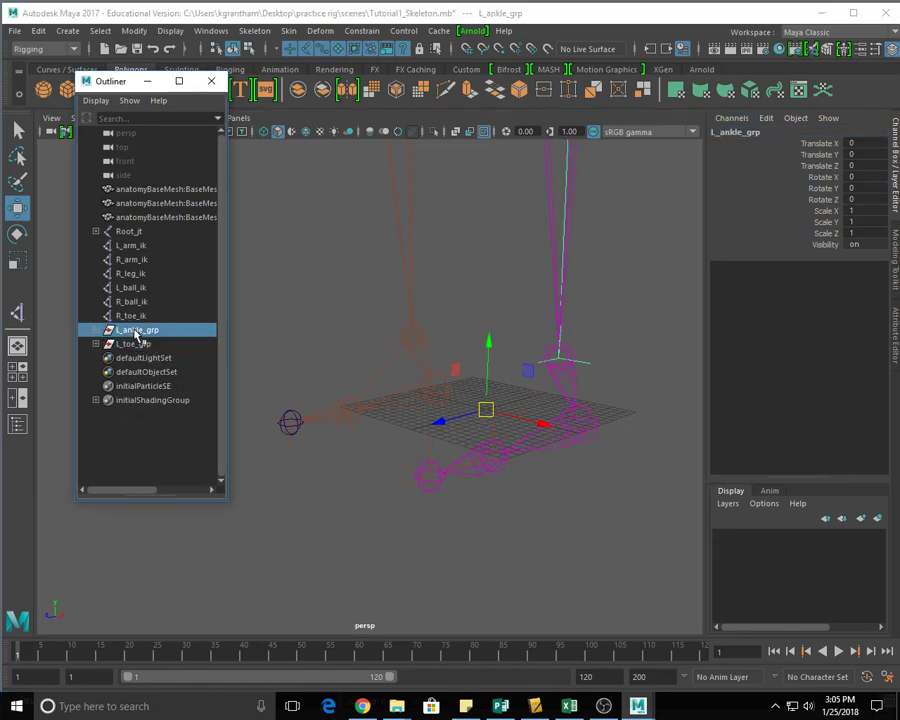
left_click(137, 343, "ctrl")
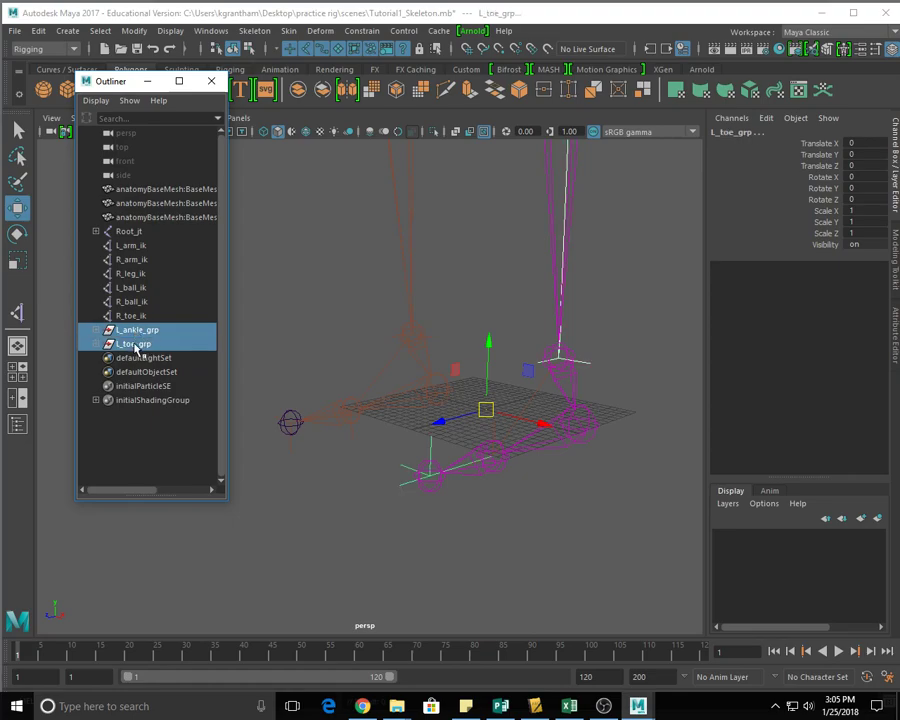
left_click(133, 288, "ctrl")
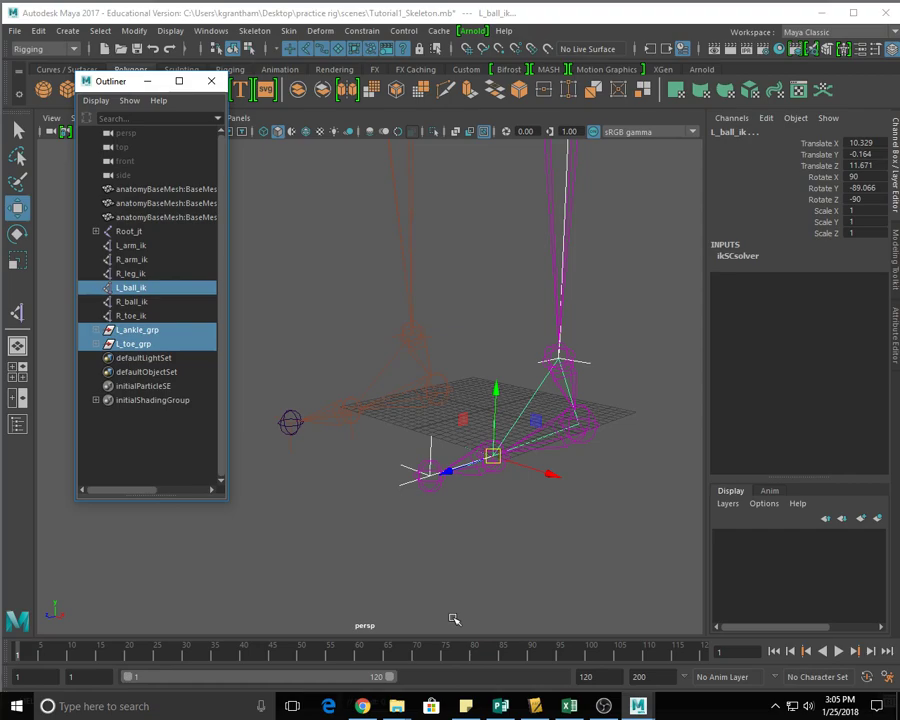
key("ctrl+g")
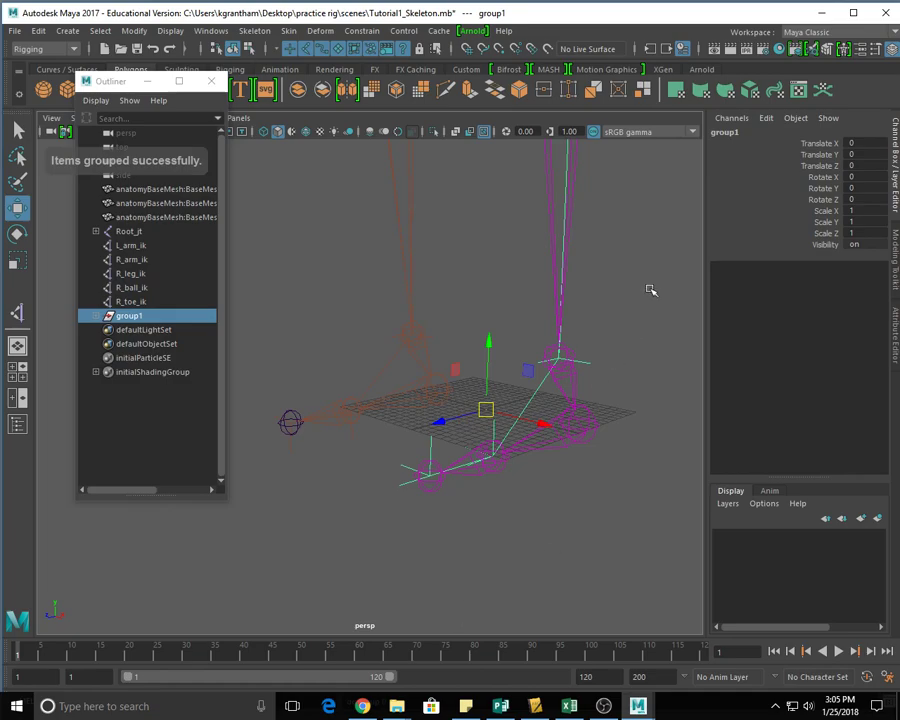
left_click(726, 132)
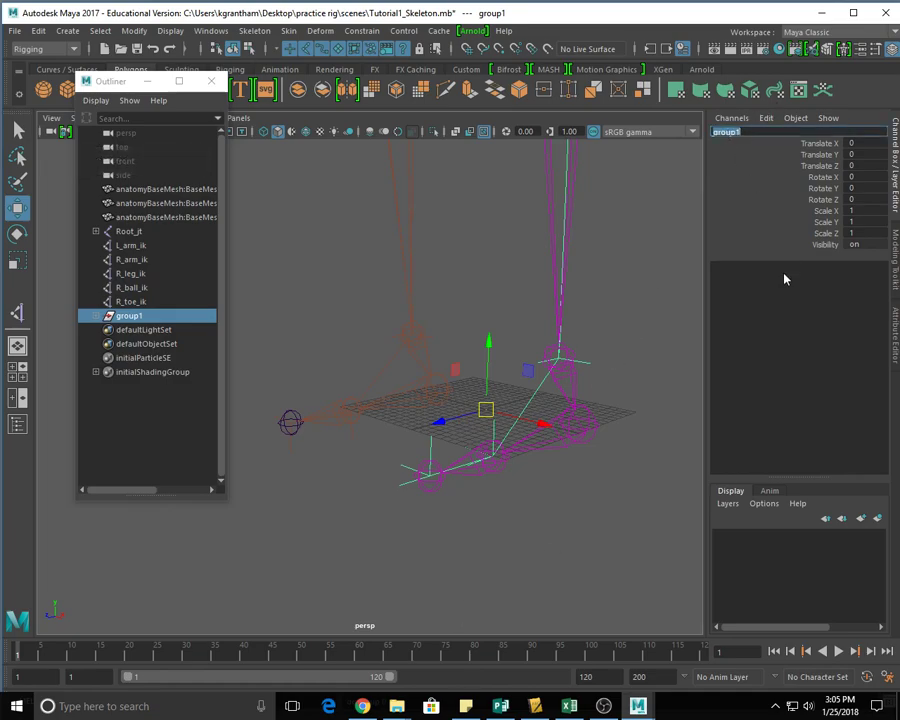
type("L_heelPivot_grp")
key("Return")
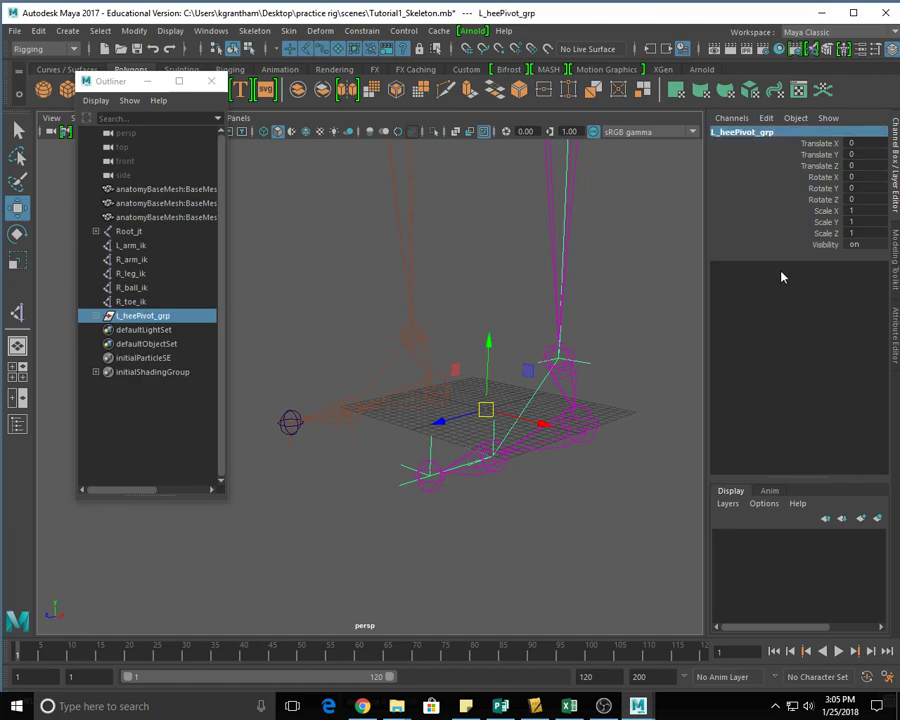
- Group L_heePivot_grp by itself and name the new parent group L_toePivot_grp
left_click(170, 318)
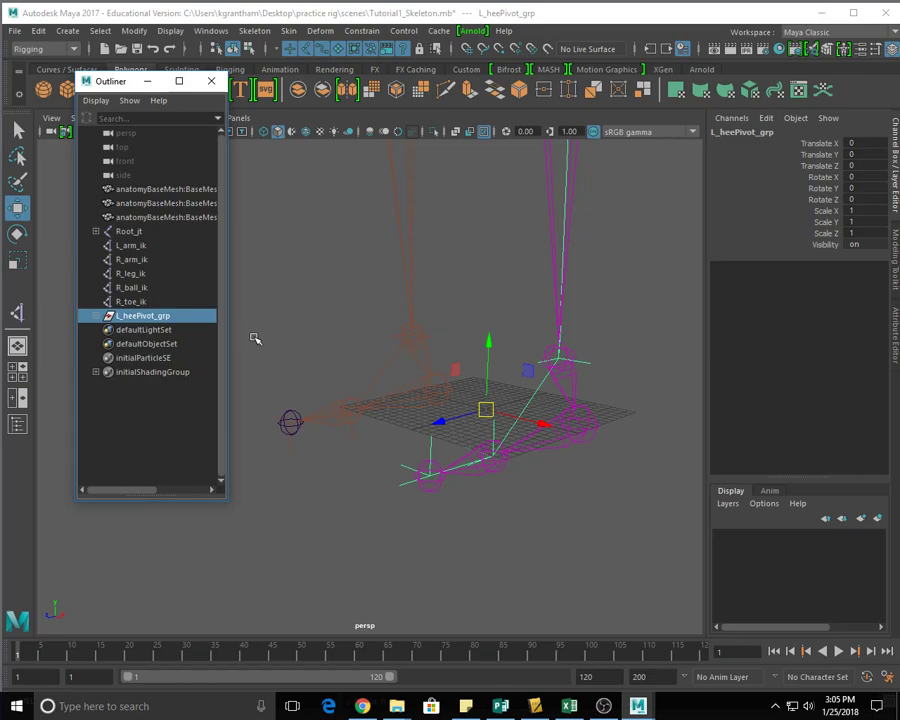
key("ctrl+g")
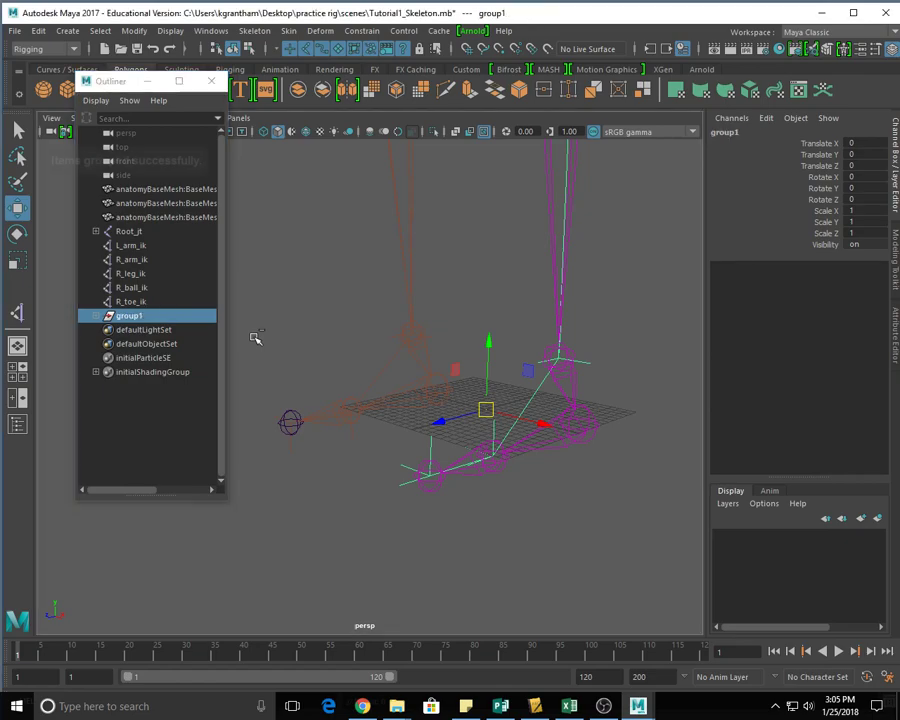
double_click(726, 132)
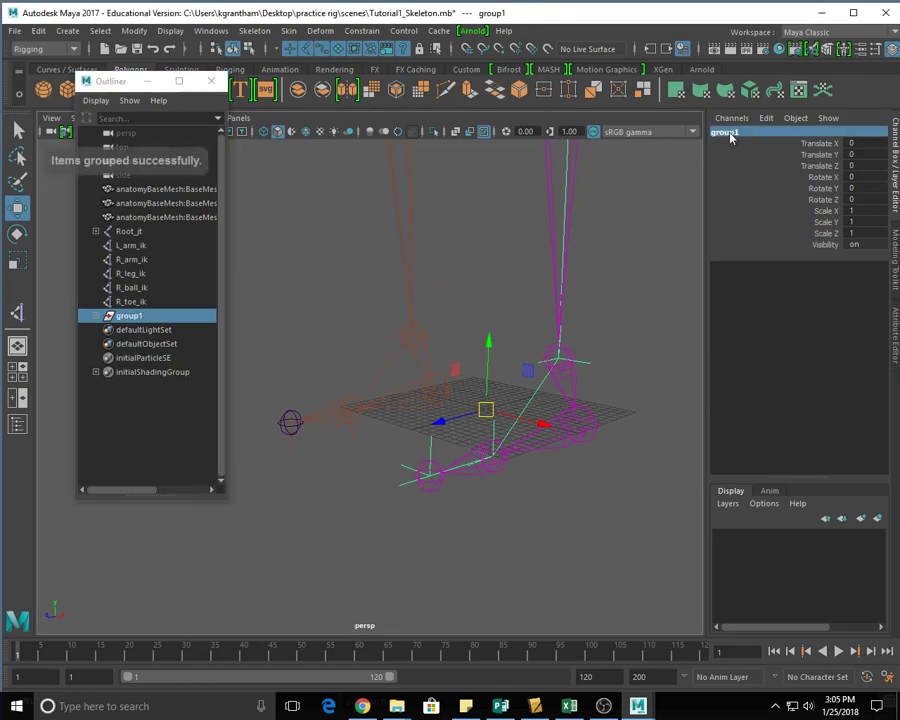
type("L_toe_pivot")
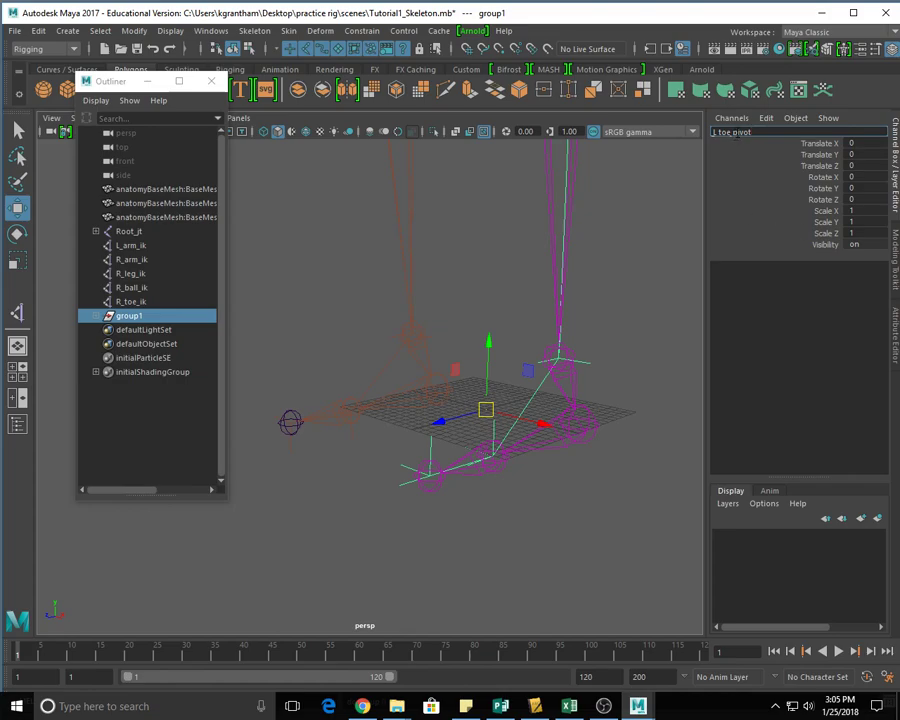
key("Left")
key("BackSpace")
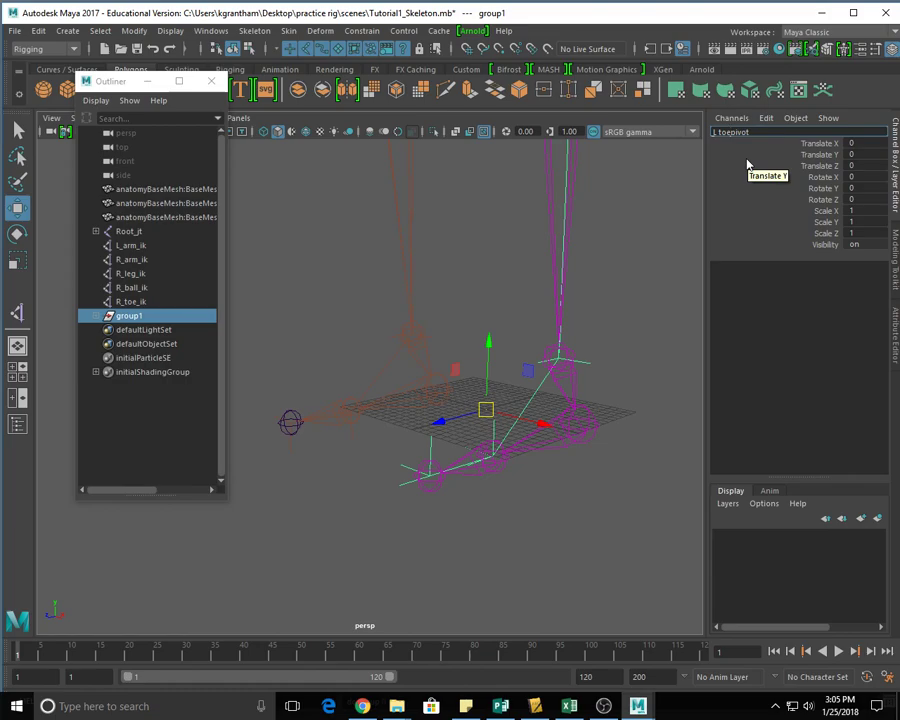
key("Delete")
type("P")
left_click(767, 132)
type("_grp")
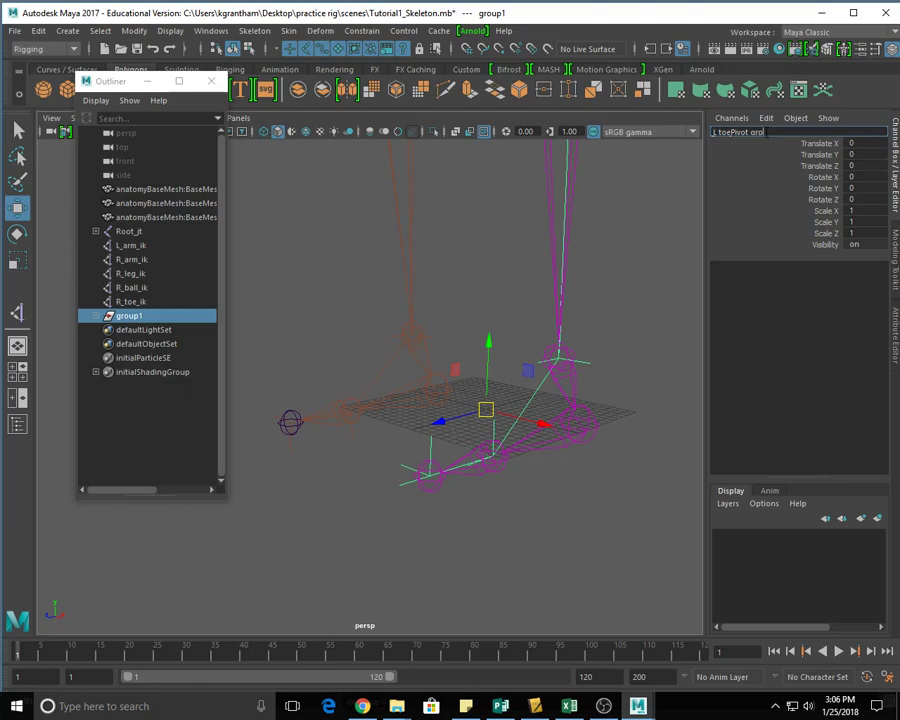
key("Return")
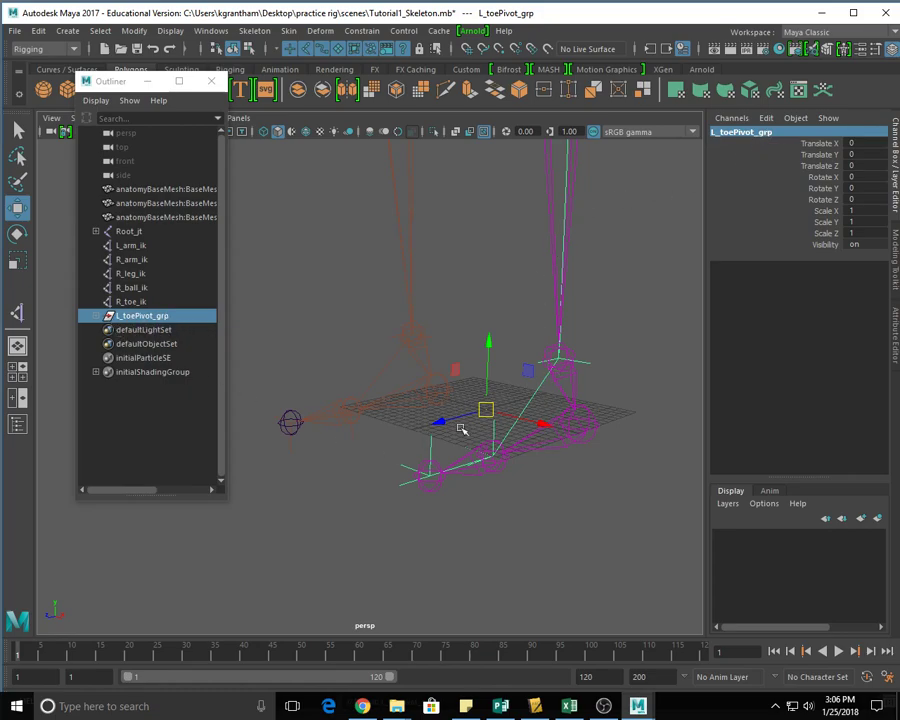
- Group L_toePivot_grp by itself and name the new top-level group L_foot_grp
left_click(145, 317)
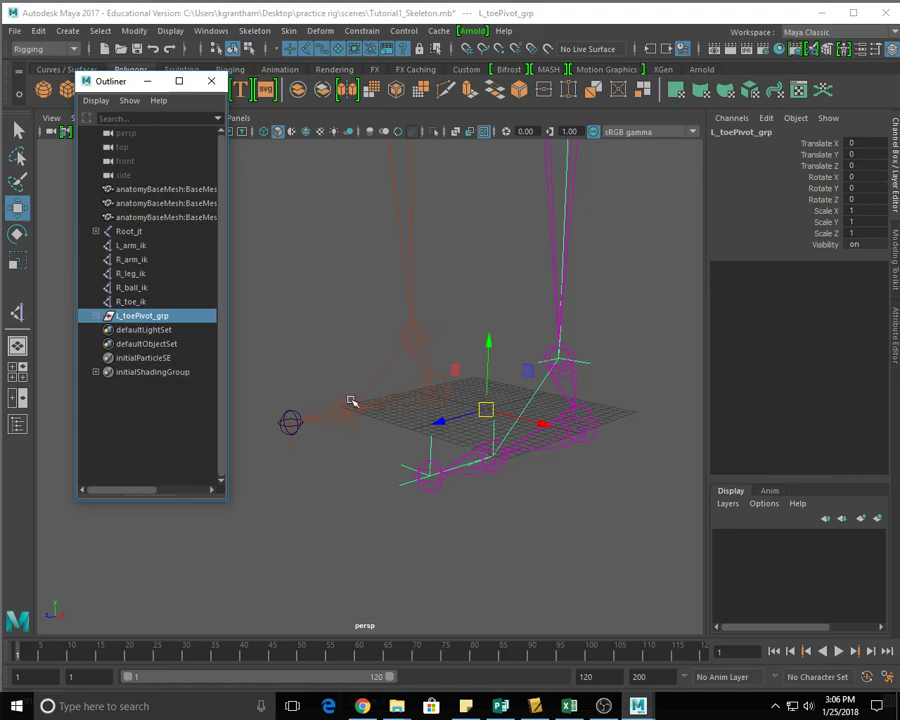
key("ctrl+g")
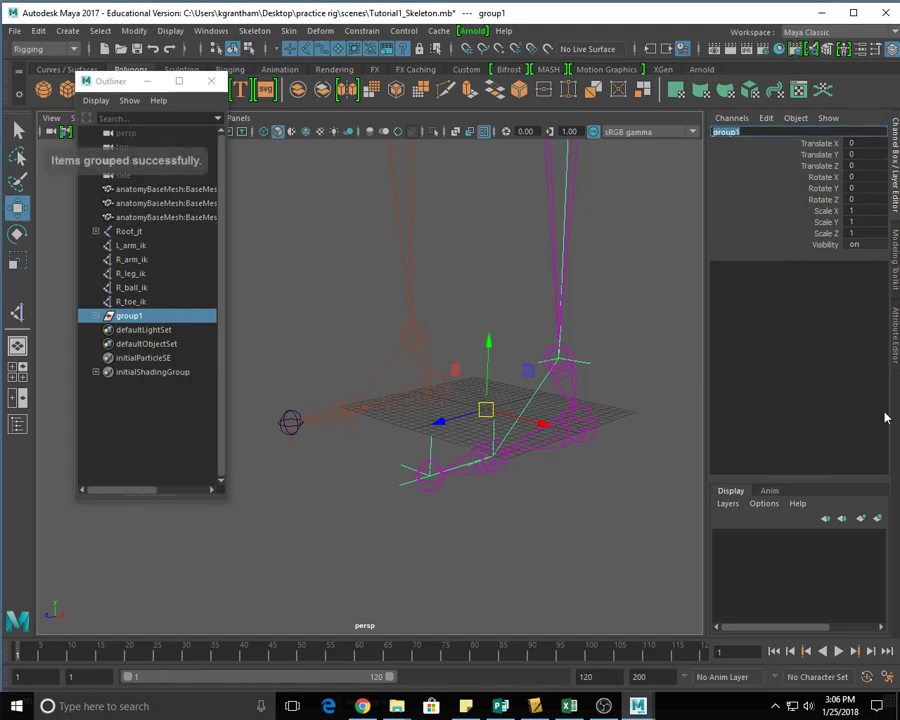
type("L_foot_c")
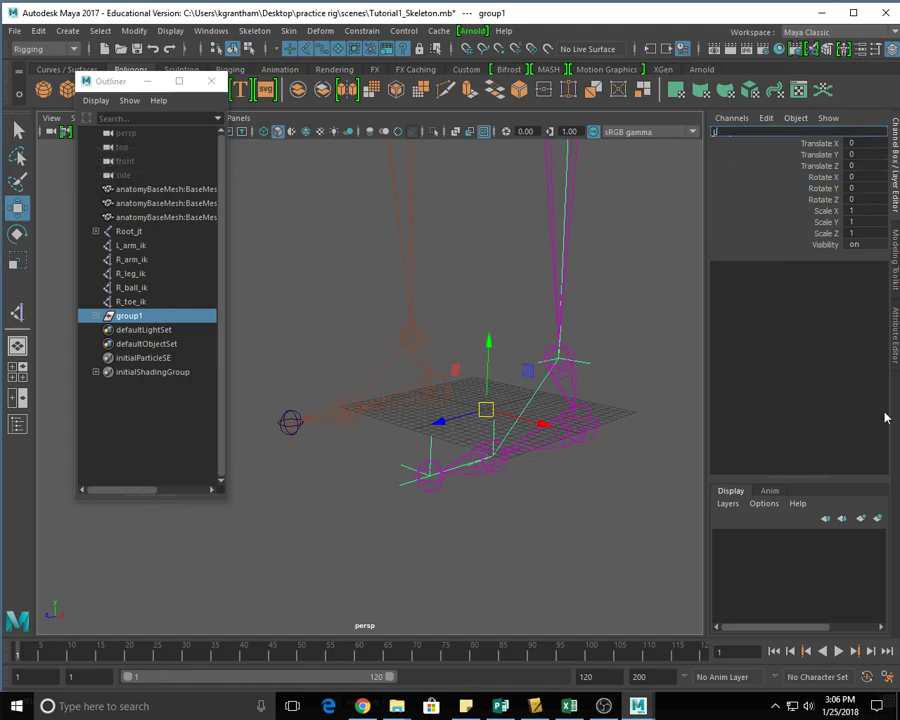
type("ro")
type("p")
key("Return")
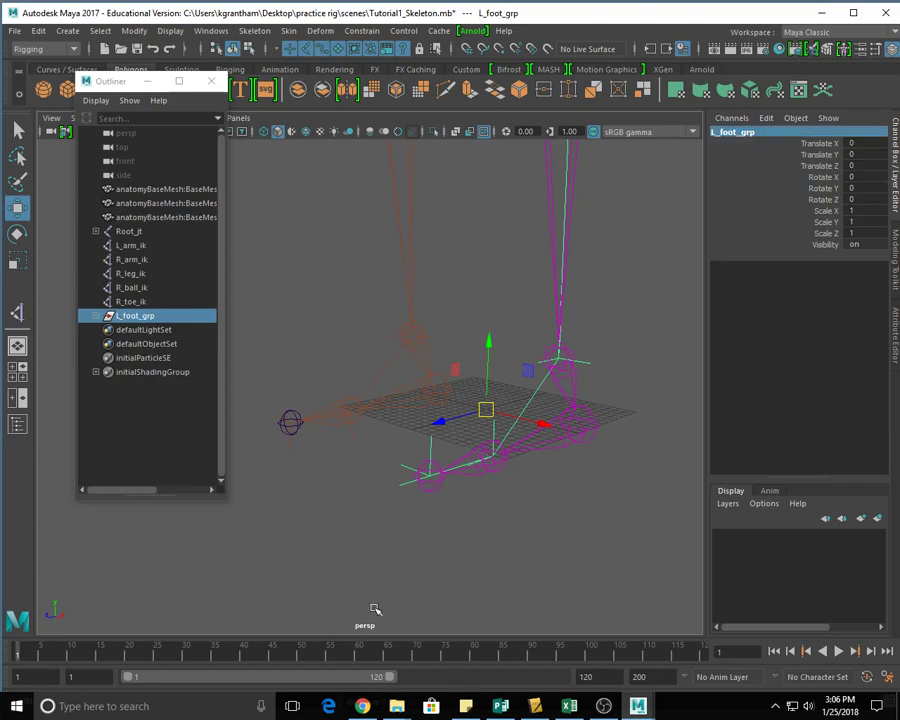
- Expand the L_foot_grp hierarchy down to its IK handles and widen the Outliner to show full names
left_click(95, 315)
left_click(103, 330)
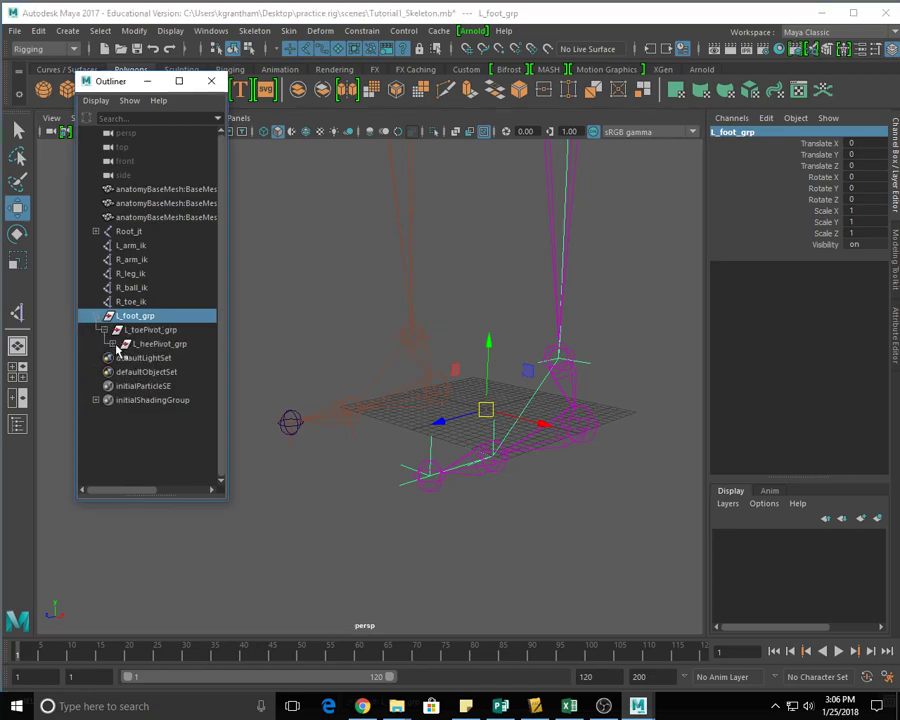
left_click(112, 343)
left_click(121, 358)
left_click(121, 386)
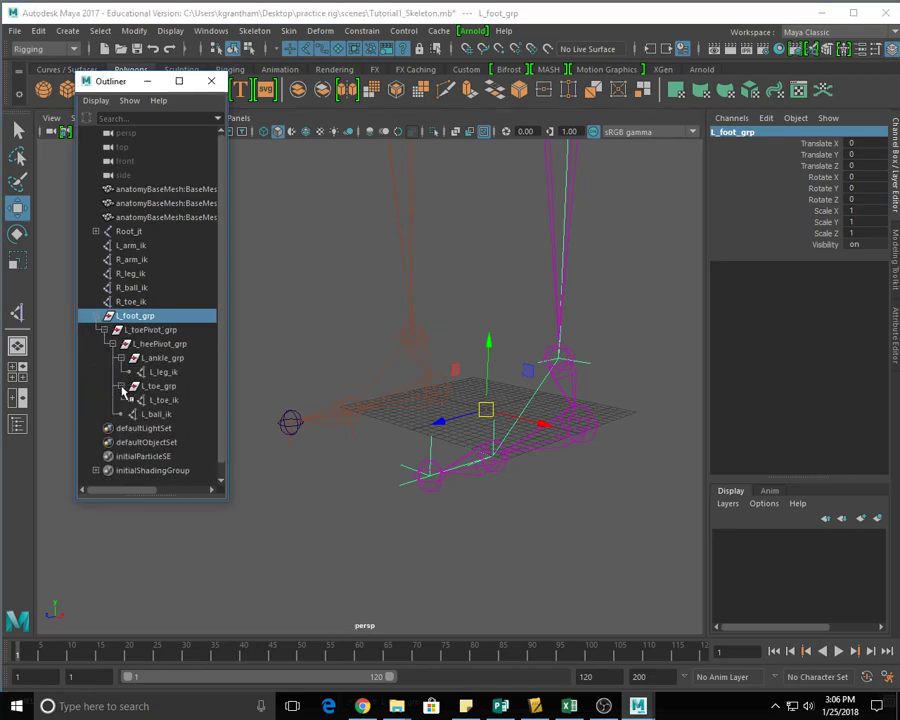
left_click_drag(228, 353, 309, 350)
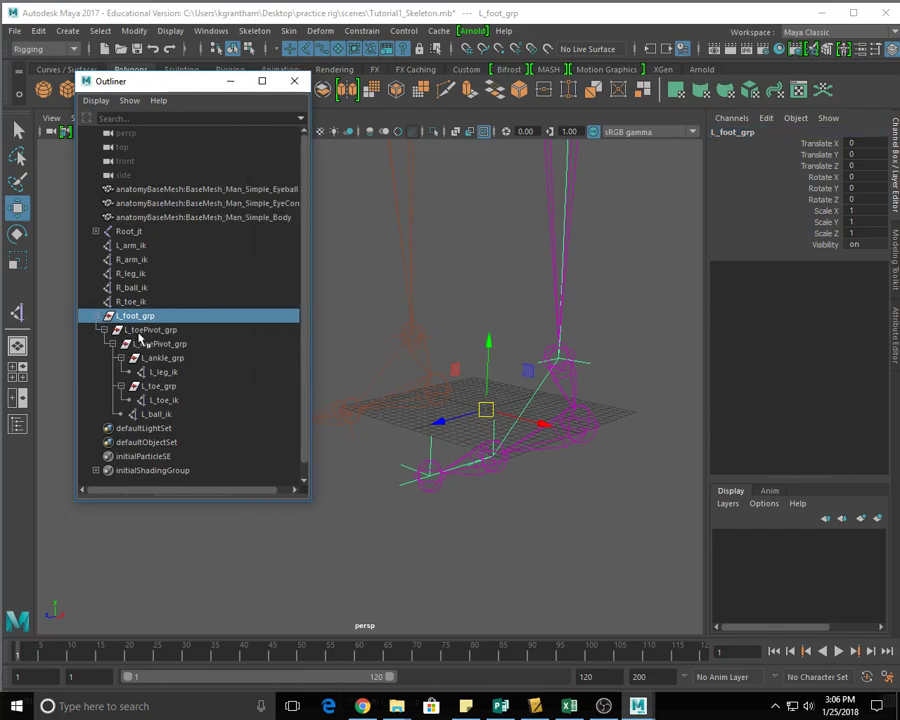
- Examine the nesting of the left foot's pivot, ankle and toe groups and their IK handles under L_foot_grp
left_click(140, 333)
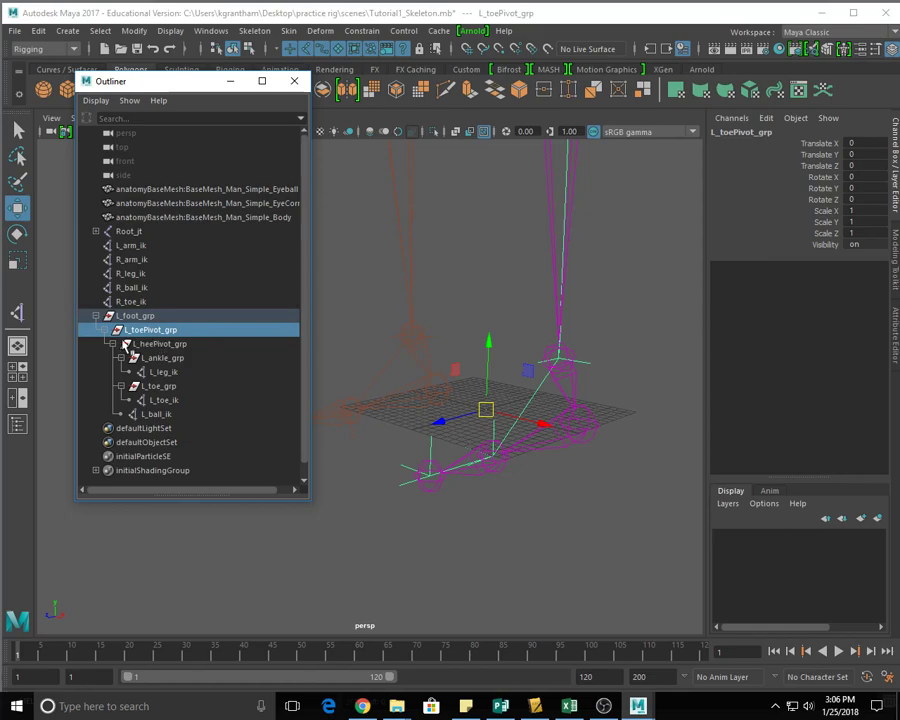
left_click(165, 345)
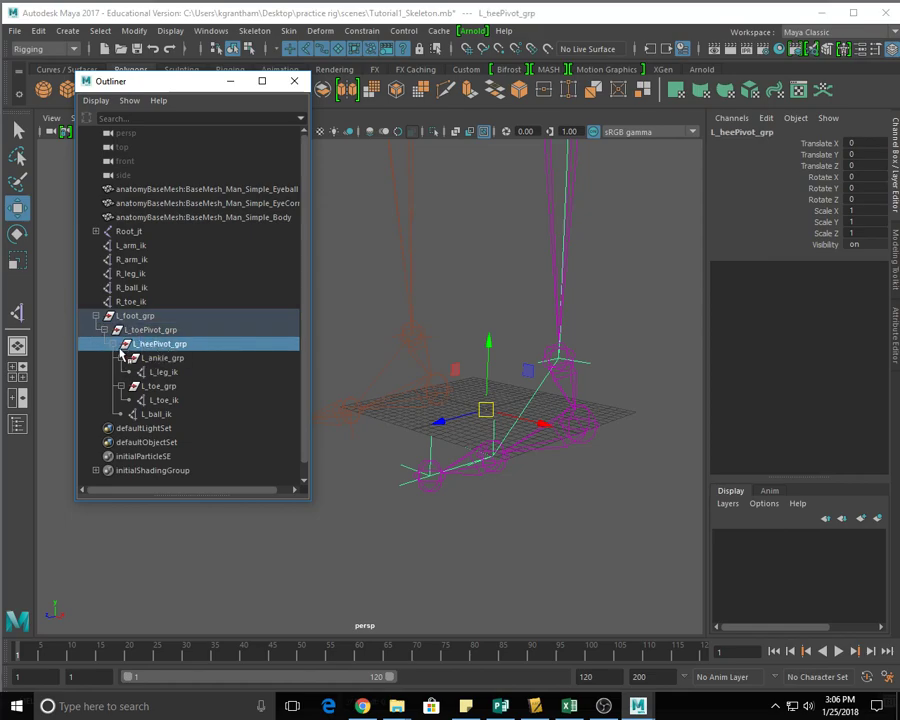
left_click(162, 359)
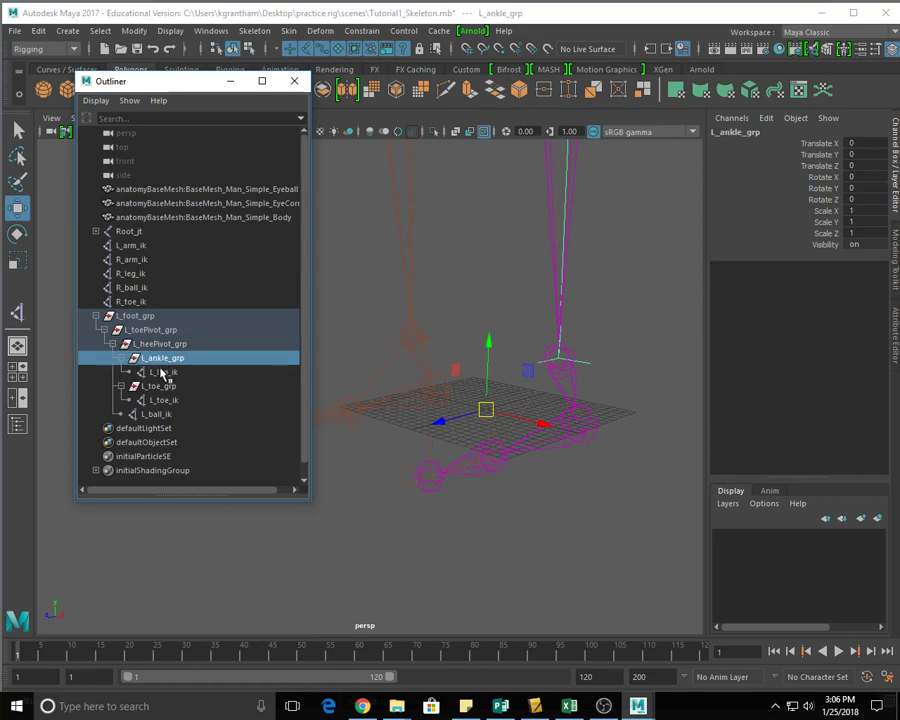
left_click(165, 372)
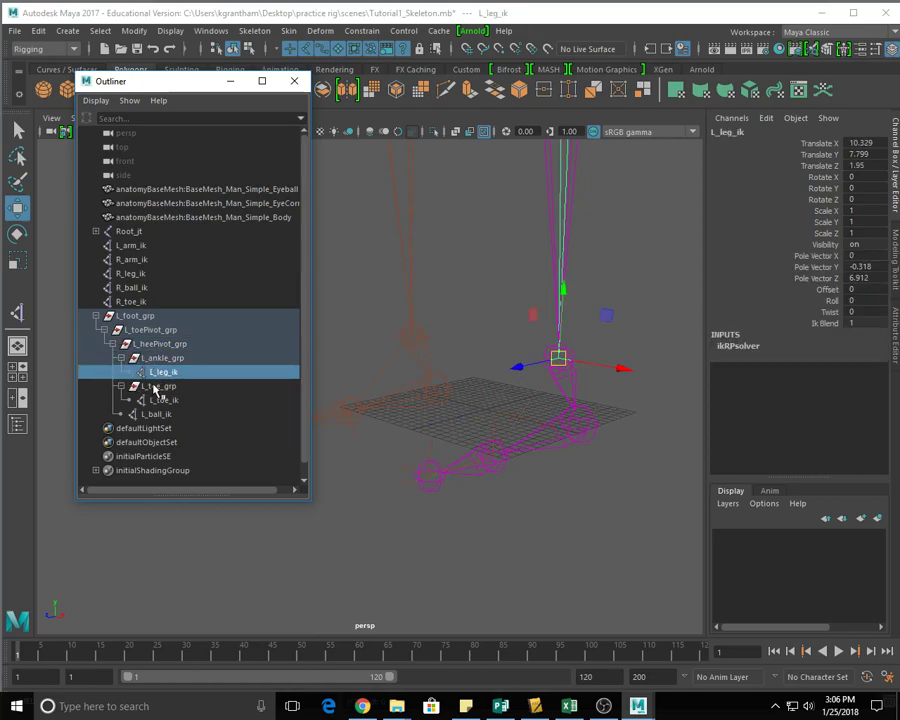
left_click(158, 386)
left_click(162, 400)
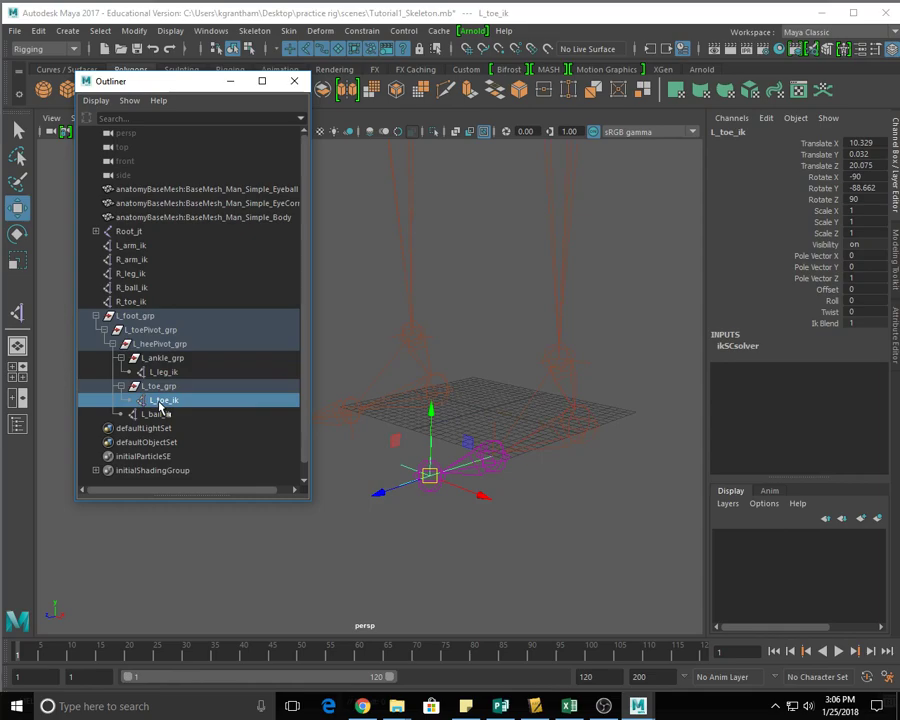
left_click(155, 414)
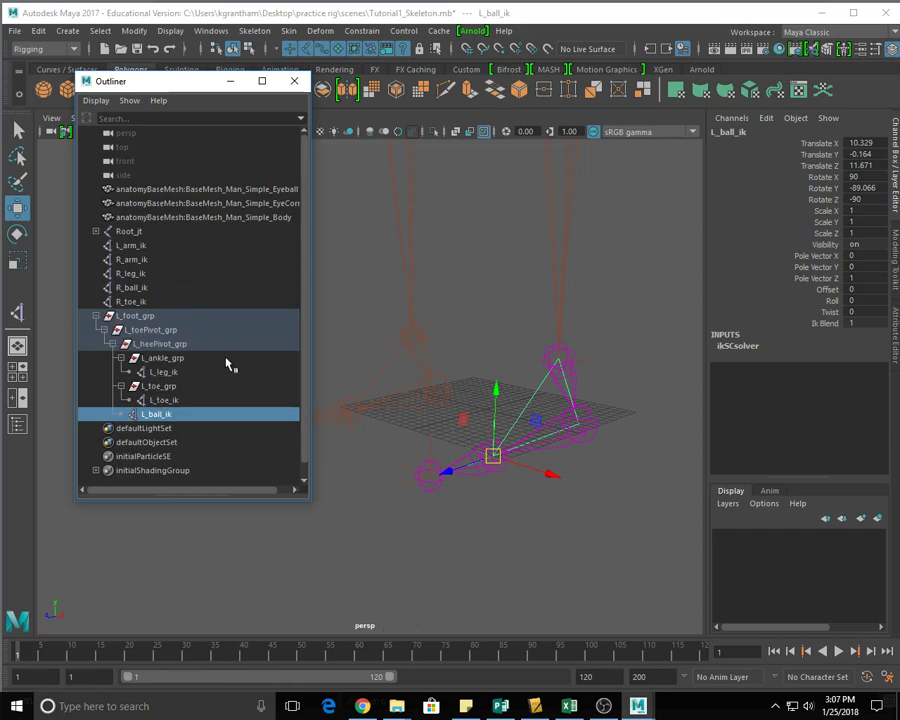
left_click(112, 316)
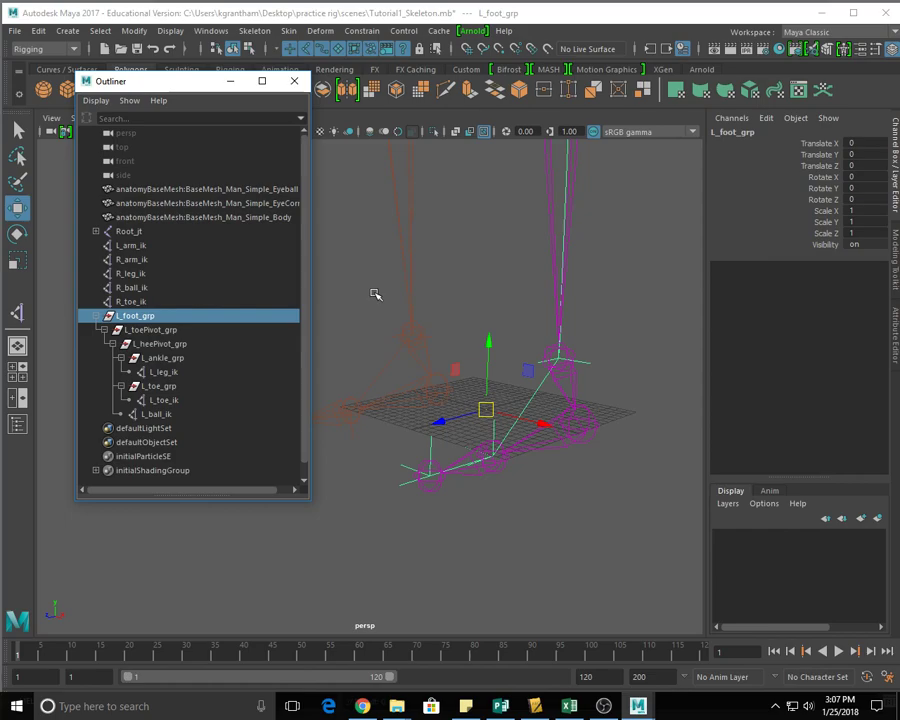
- Group the R_leg_ik handle by itself and name the group R_ankle_grp
left_click(433, 337)
key("f")
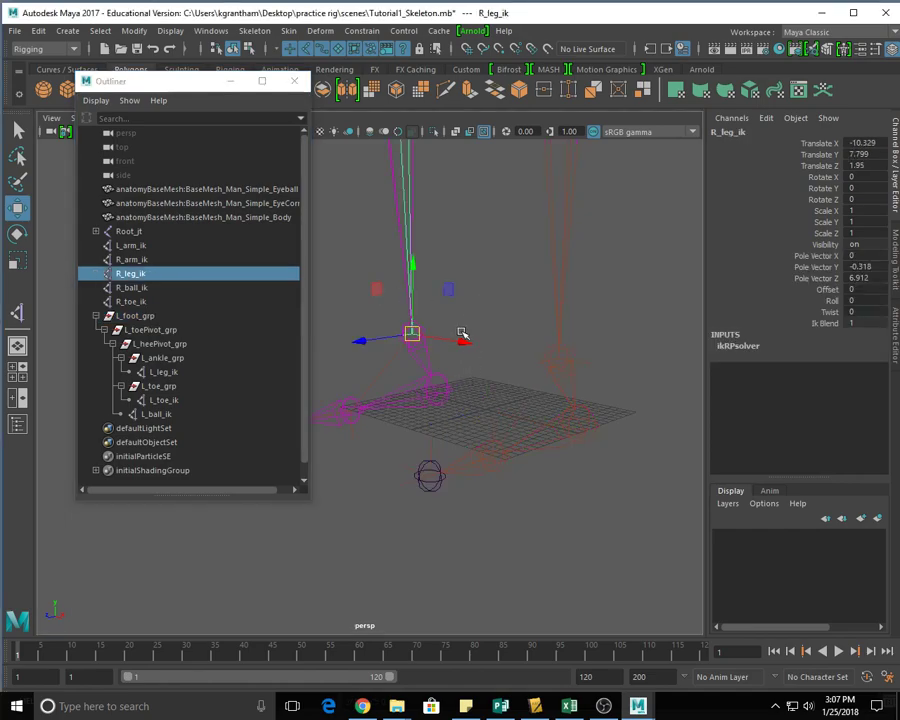
key("ctrl+g")
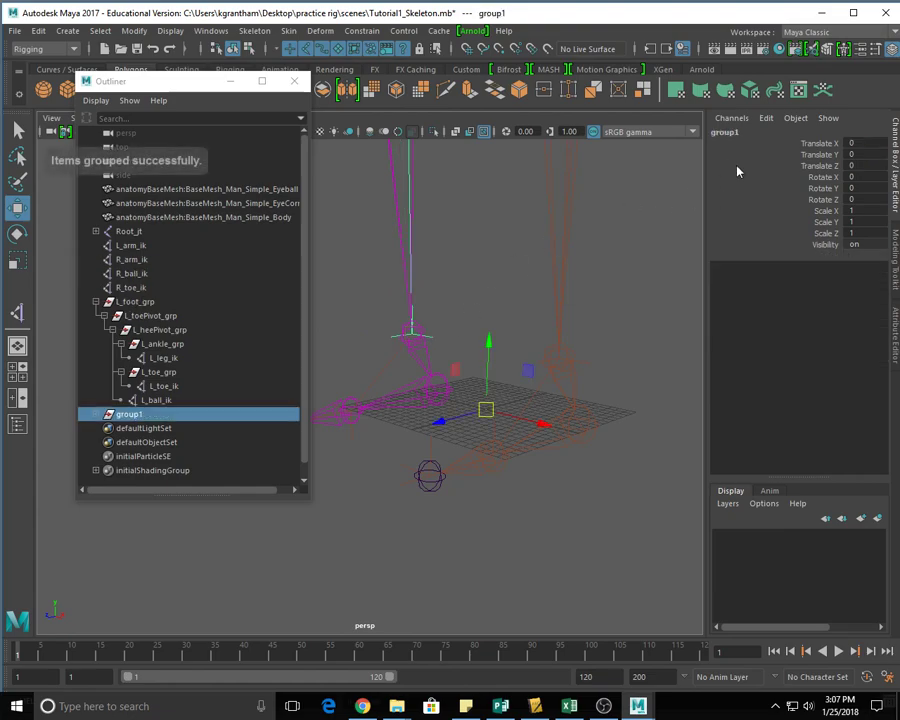
left_click(726, 135)
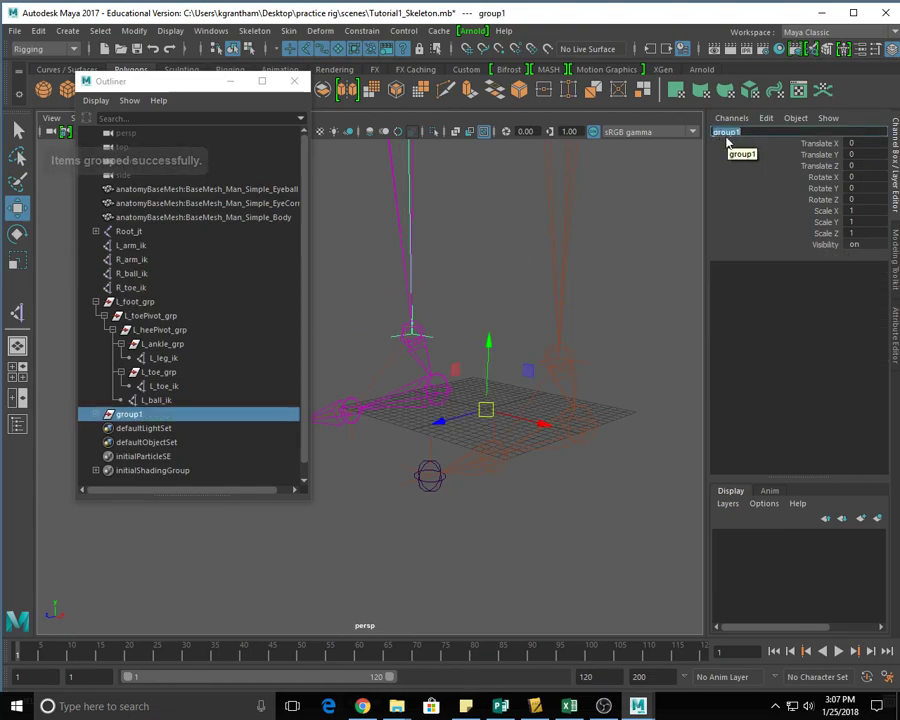
type("R_ank")
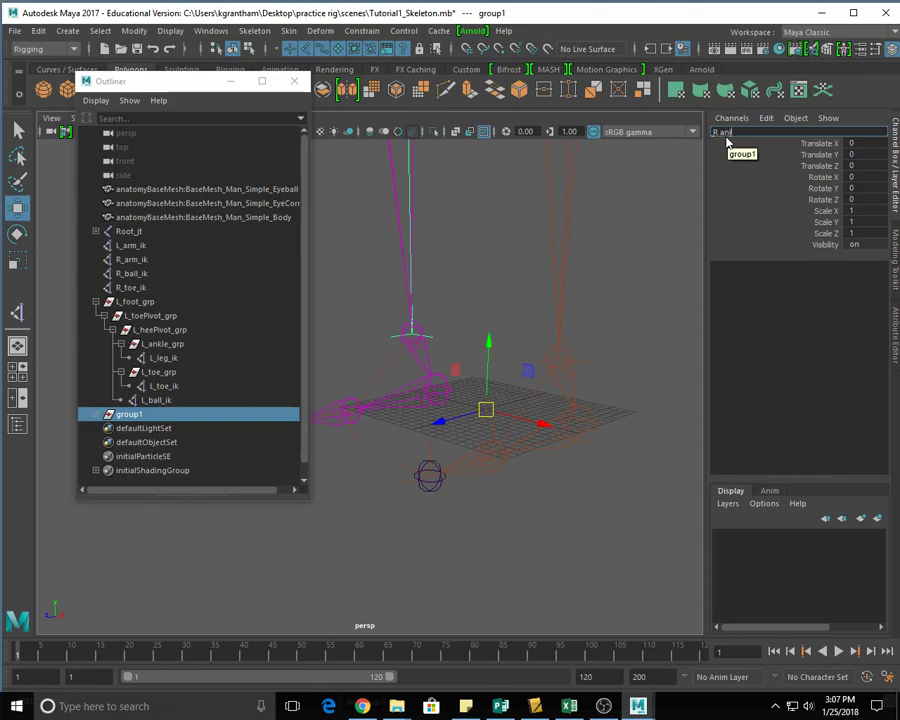
type("le_grp")
key("Return")
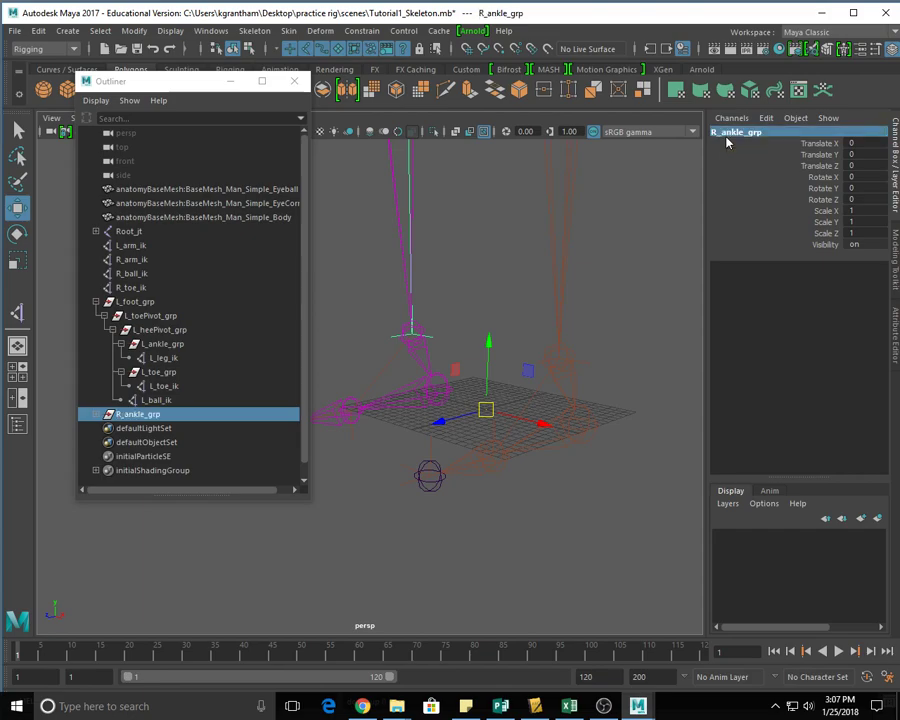
- Group the R_toe_ik handle by itself and name the group R_toe_grp
left_click(125, 288)
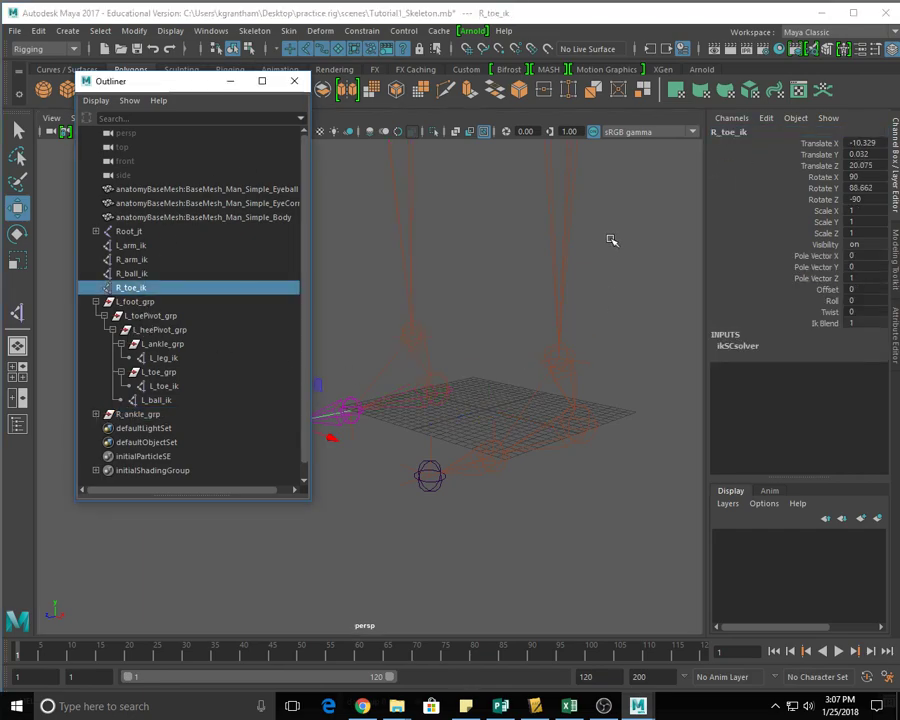
key("ctrl+g")
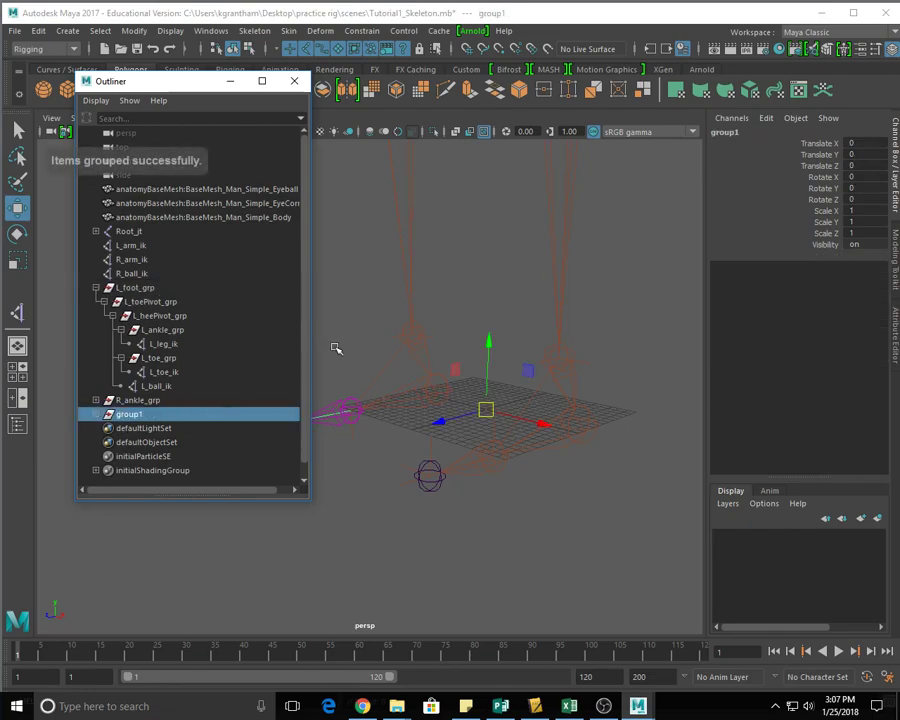
left_click(726, 132)
type("R_toe_")
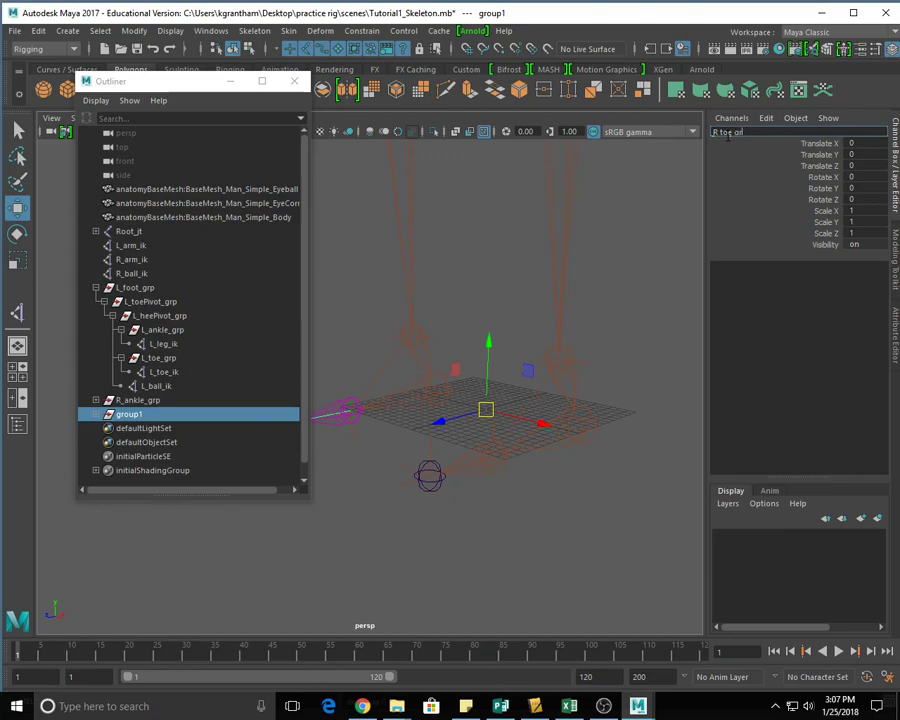
key("Return")
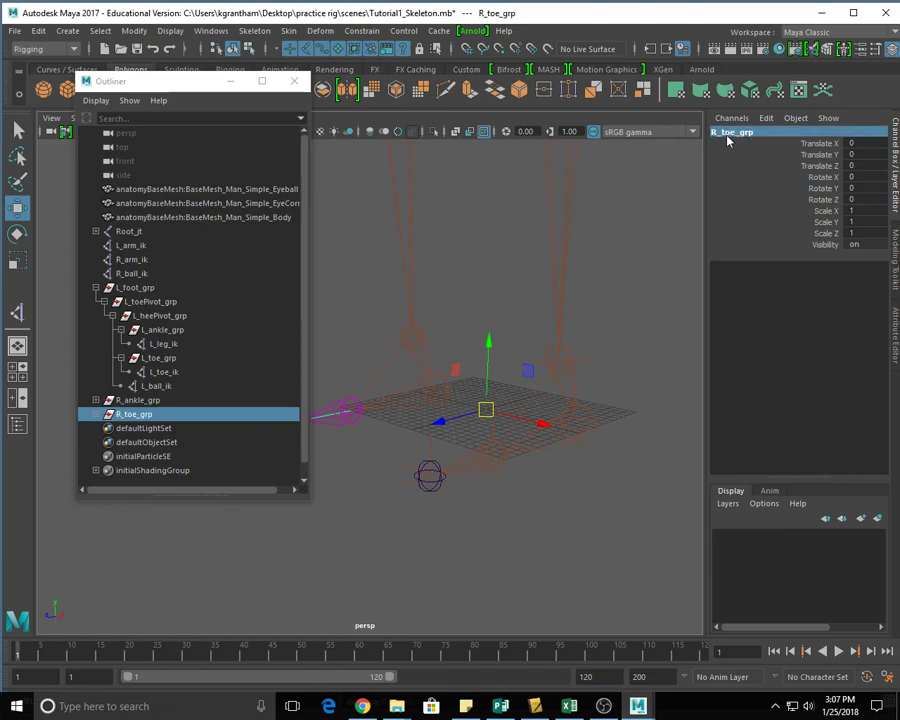
left_click(139, 401, "ctrl")
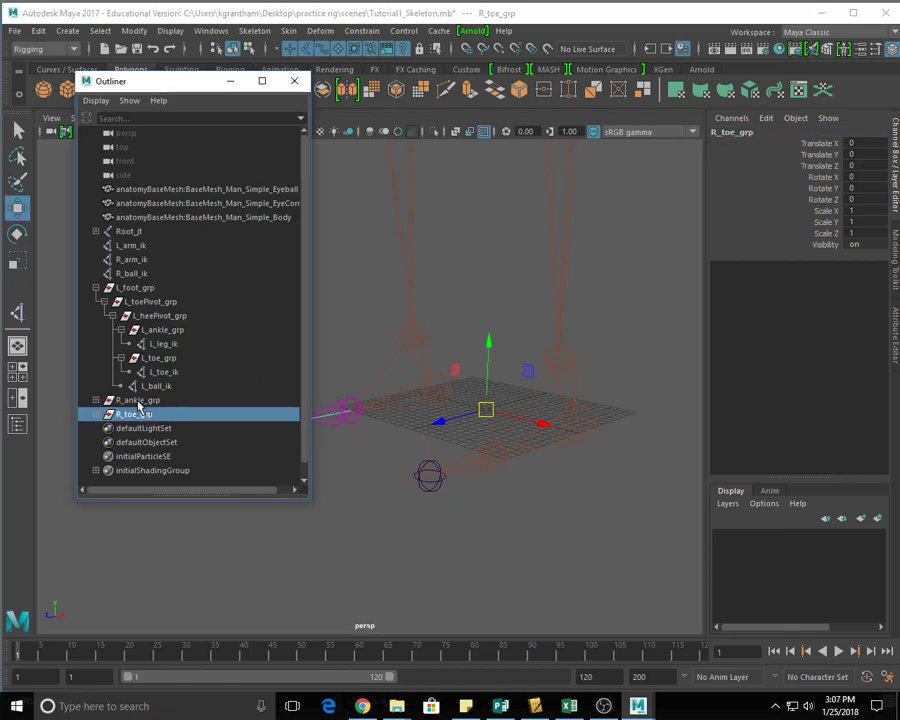
left_click(133, 274, "ctrl")
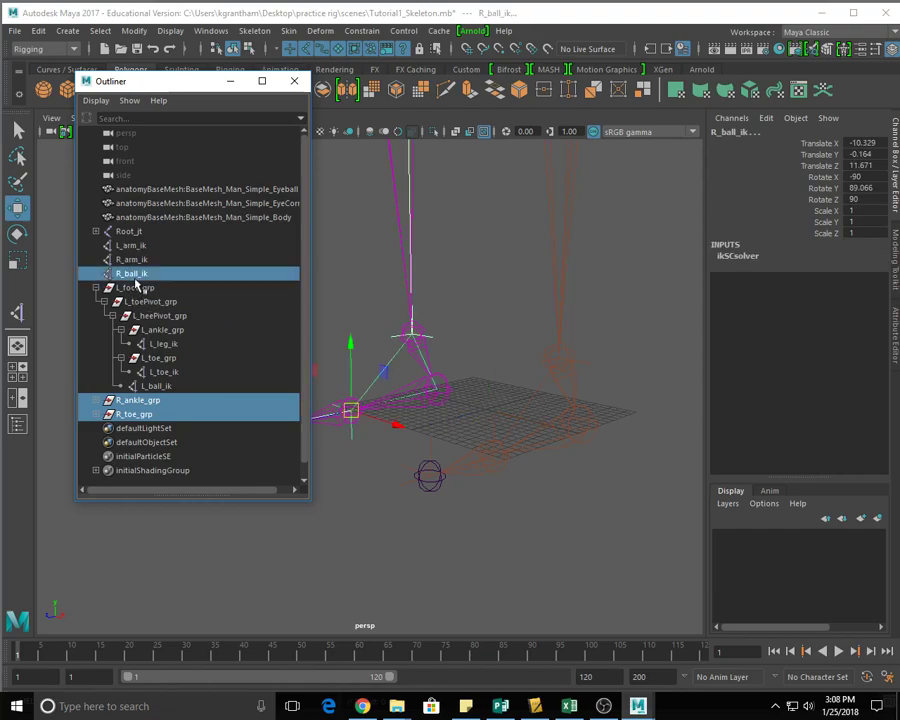
left_click(141, 416)
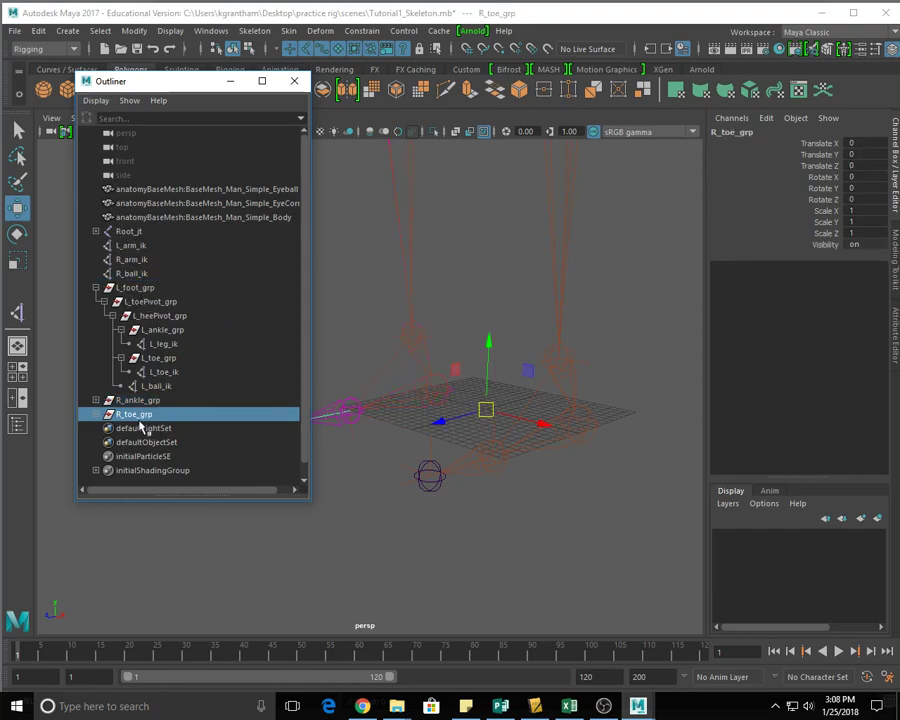
left_click(135, 401, "ctrl")
left_click(125, 280, "ctrl")
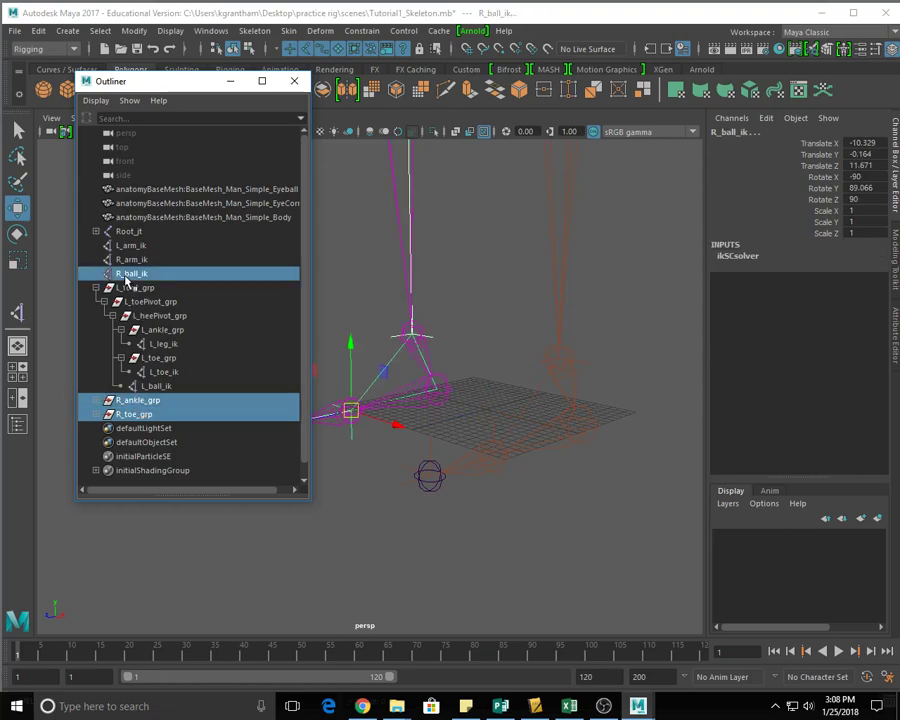
left_click(132, 402)
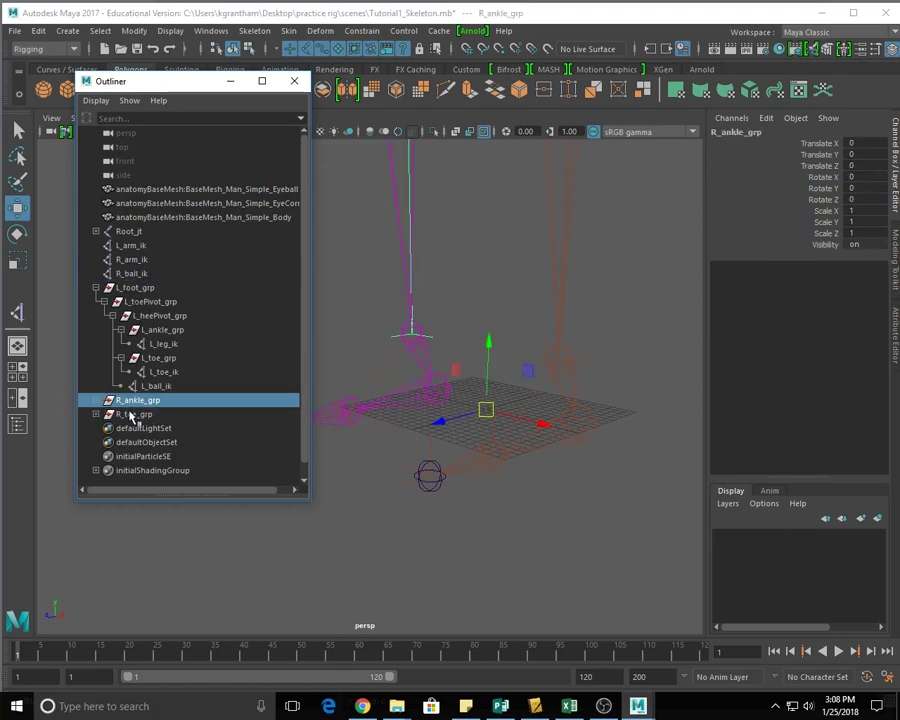
left_click(131, 274, "shift")
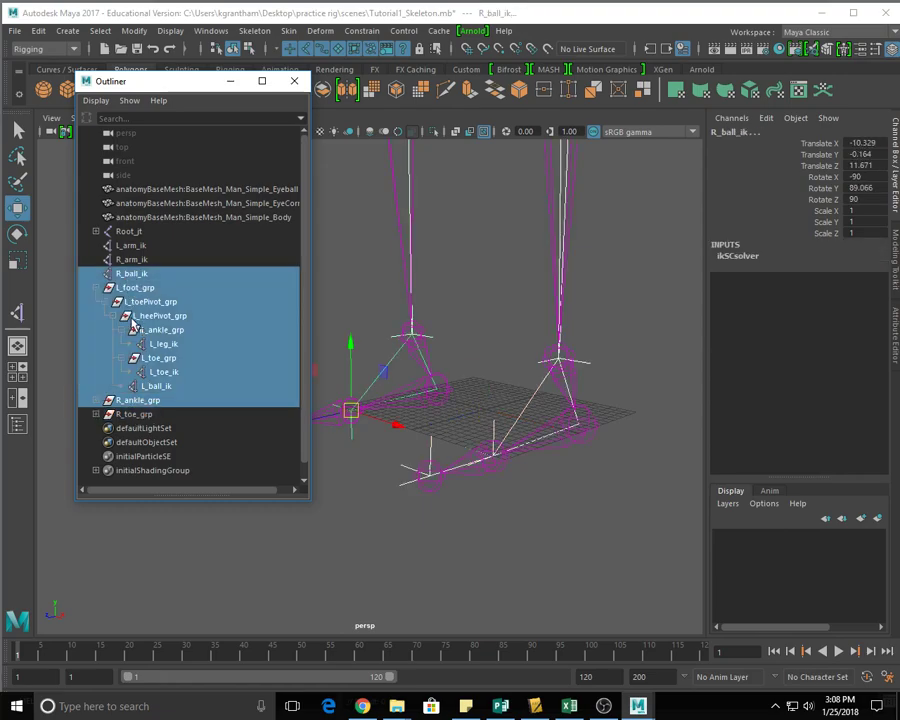
- Group R_toe_grp, R_ankle_grp and R_ball_ik together and name the new group R_heelPivot
left_click(138, 415)
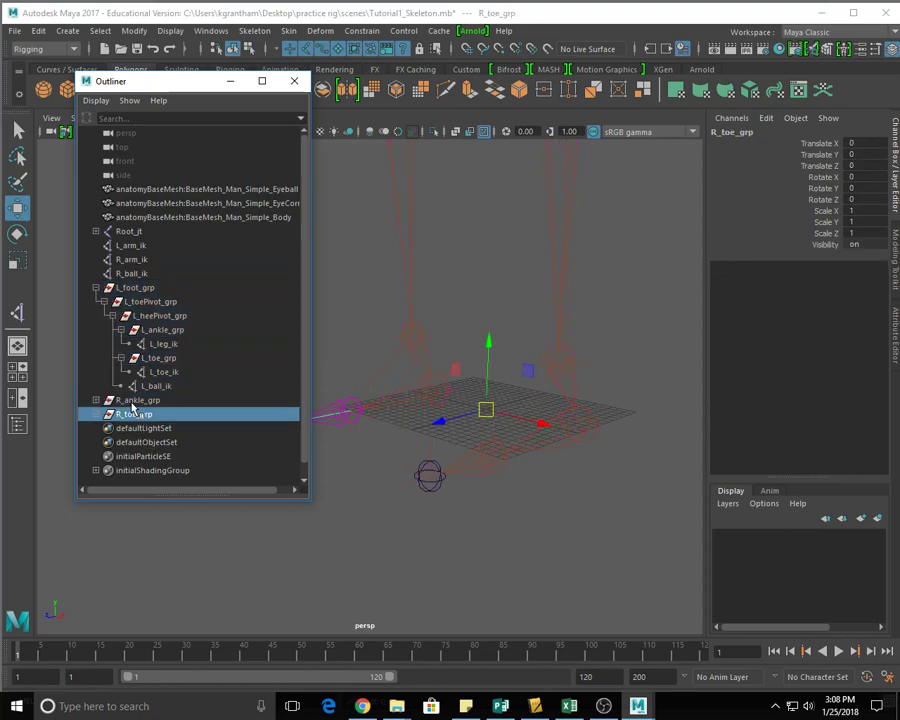
left_click(131, 401, "ctrl")
left_click(132, 274, "ctrl")
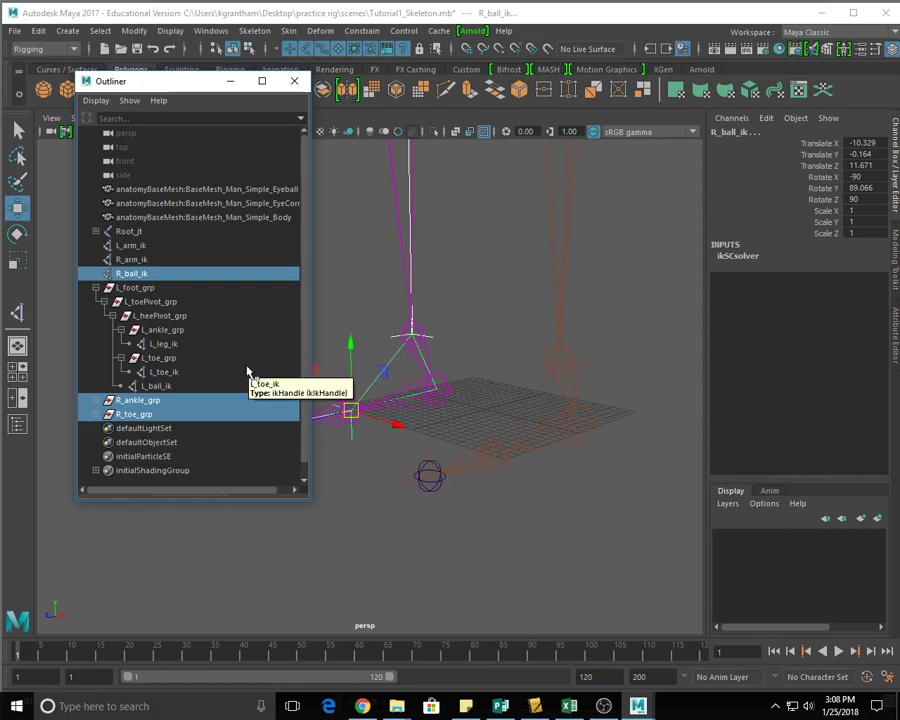
key("ctrl+g")
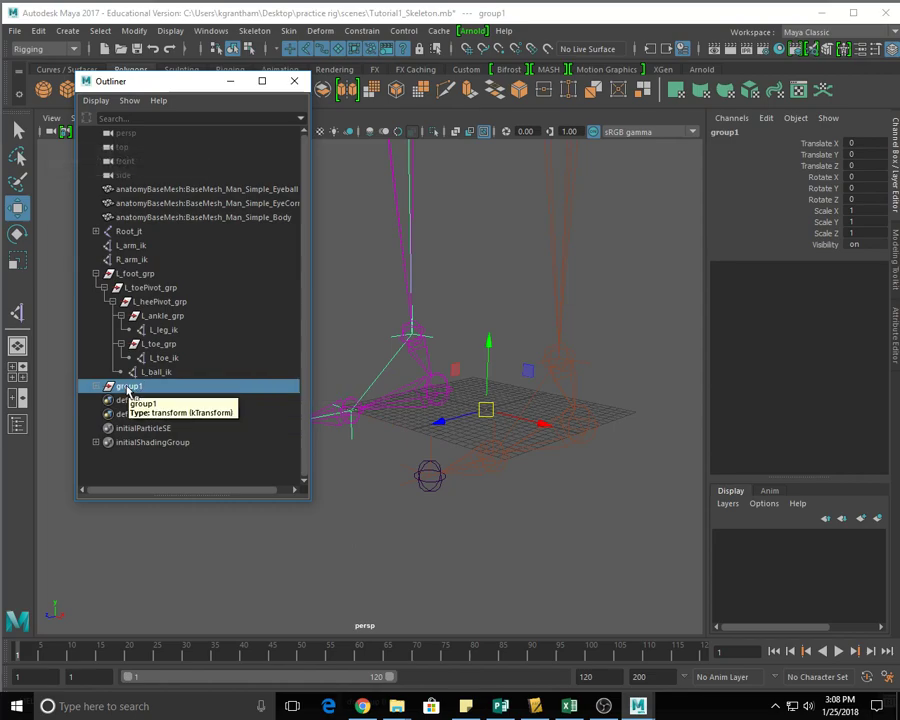
double_click(724, 132)
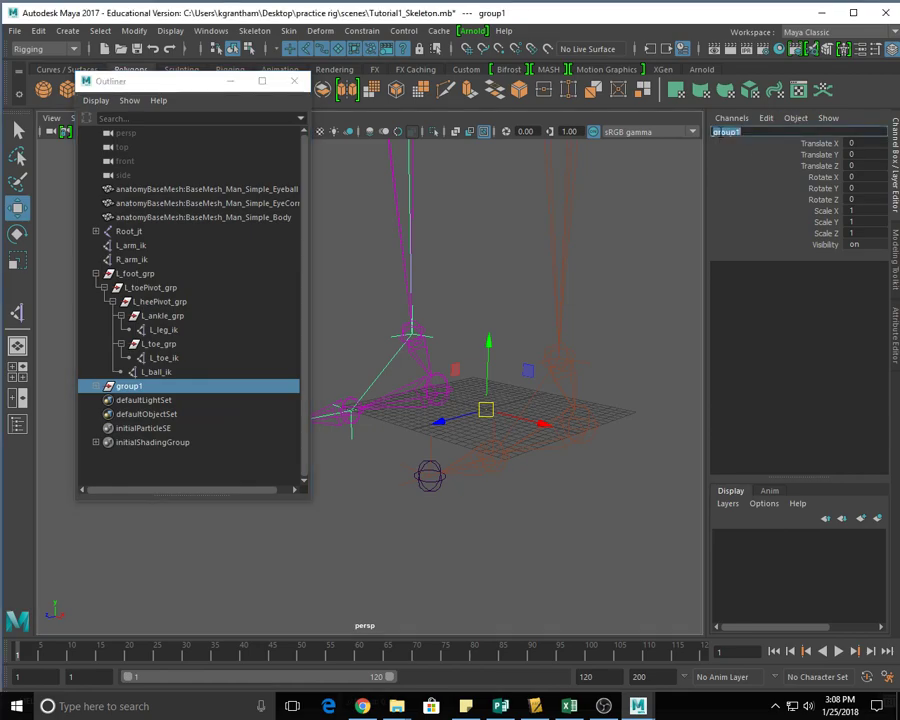
type("R_heelPivot")
key("Return")
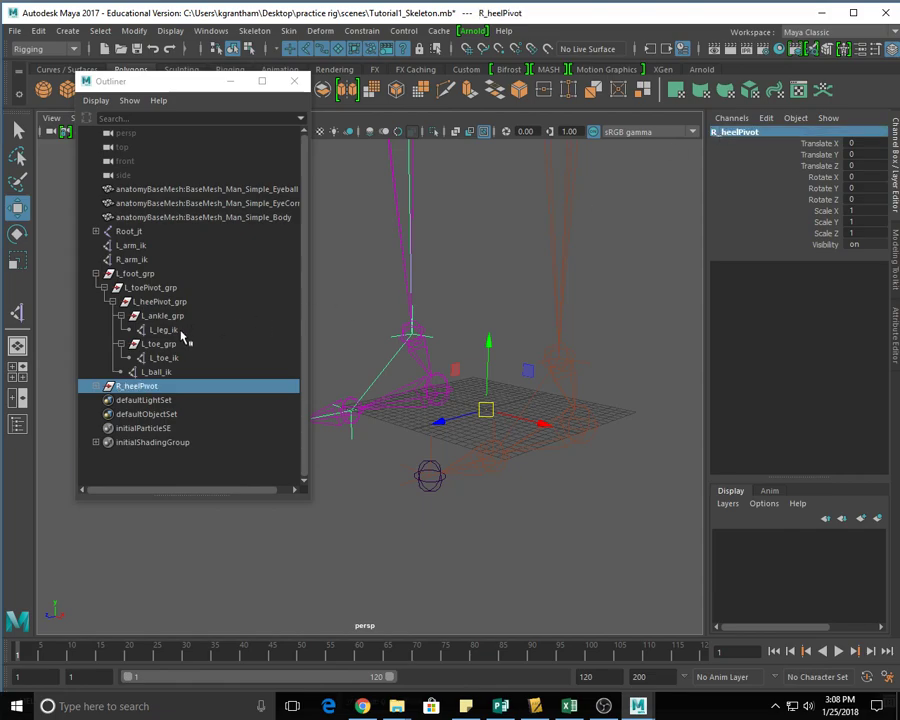
- Correct the misspelled name of the left heel pivot group to L_heelPivot_grp
double_click(158, 302)
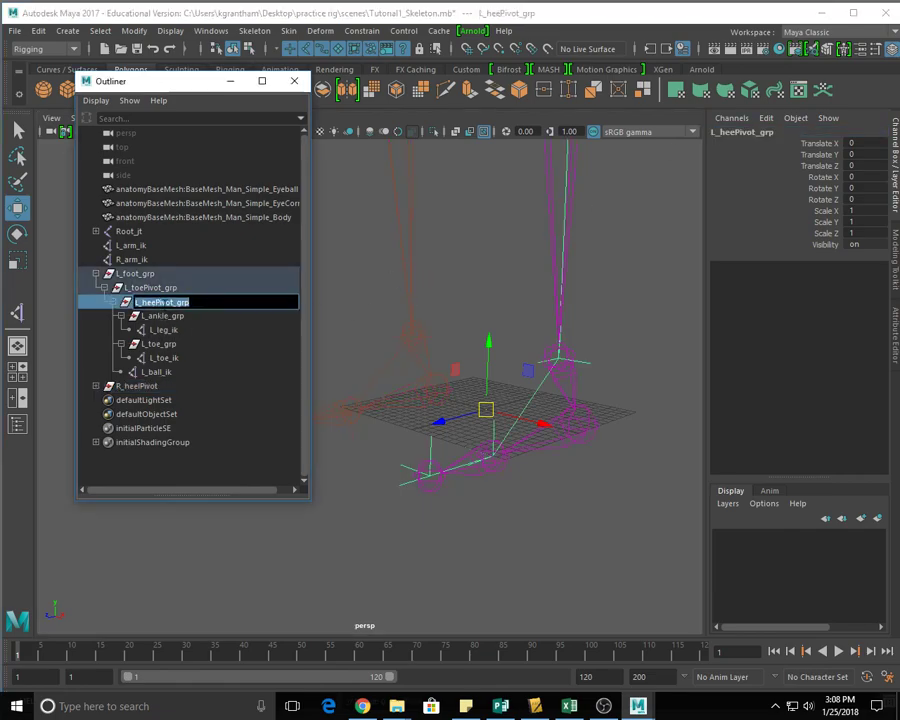
left_click(153, 302)
type("l")
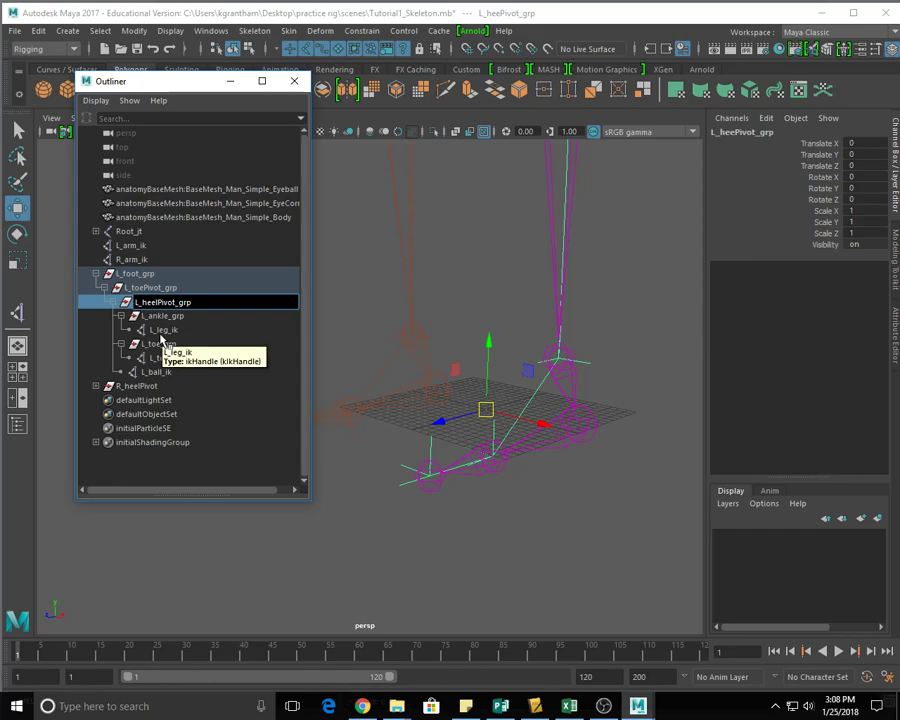
key("Return")
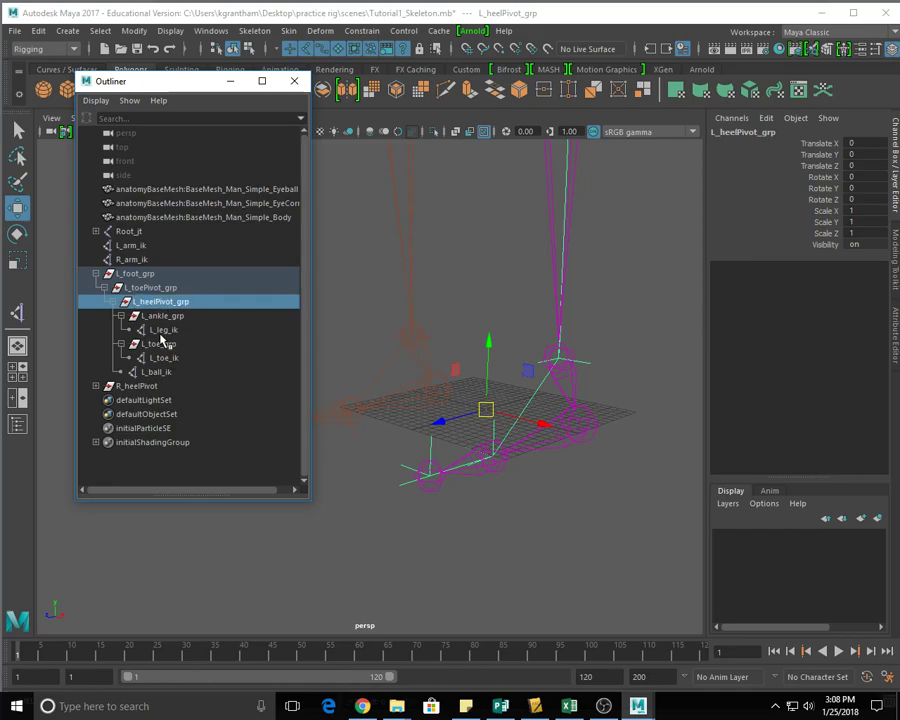
- Group R_heelPivot by itself and name the new parent group R_toePivot_grp
left_click(150, 386)
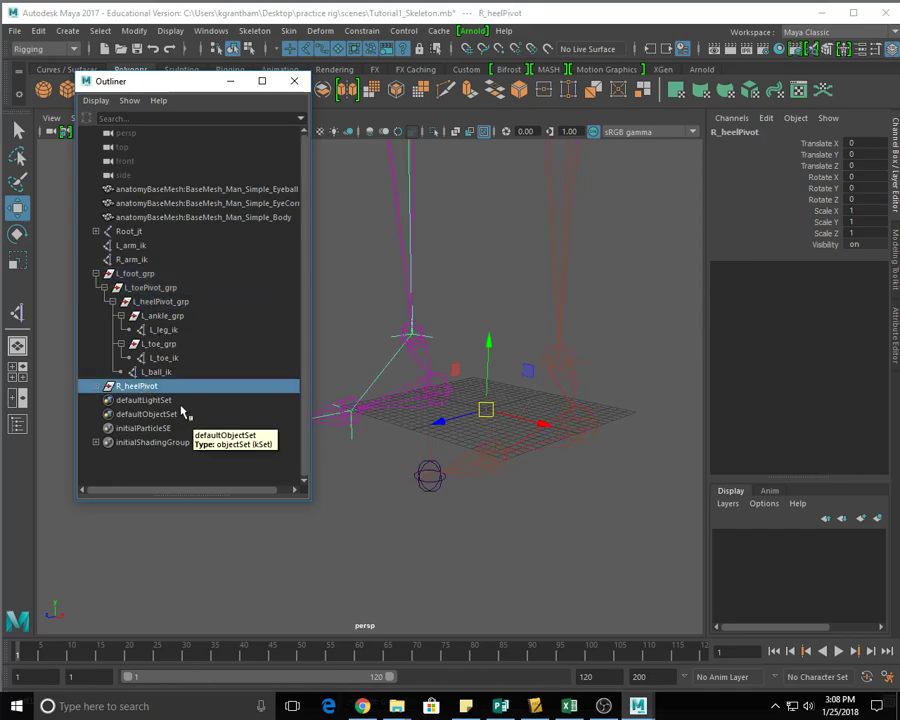
key("ctrl+g")
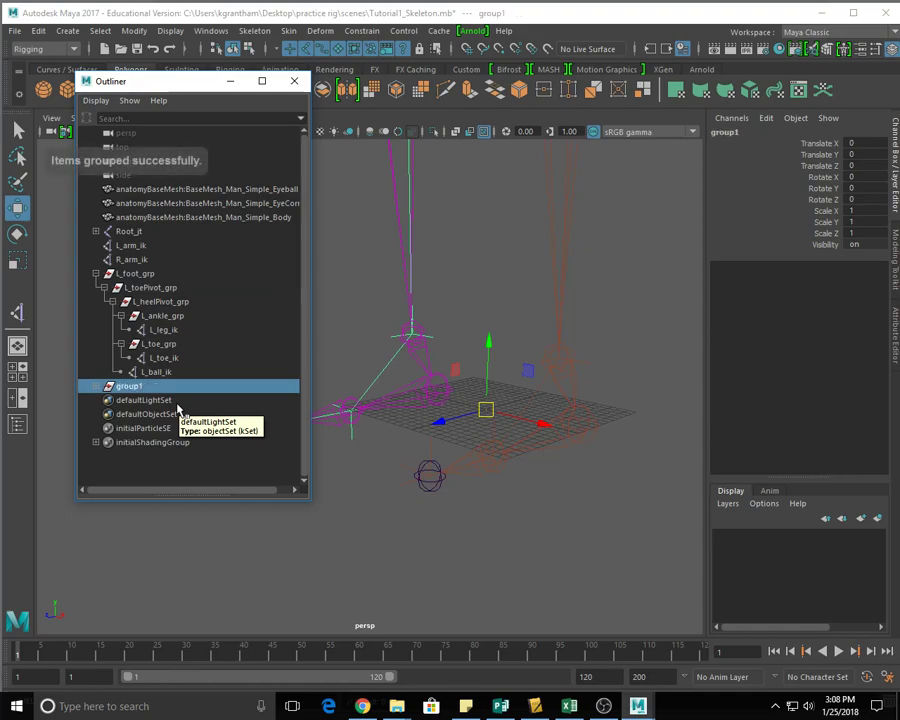
double_click(728, 133)
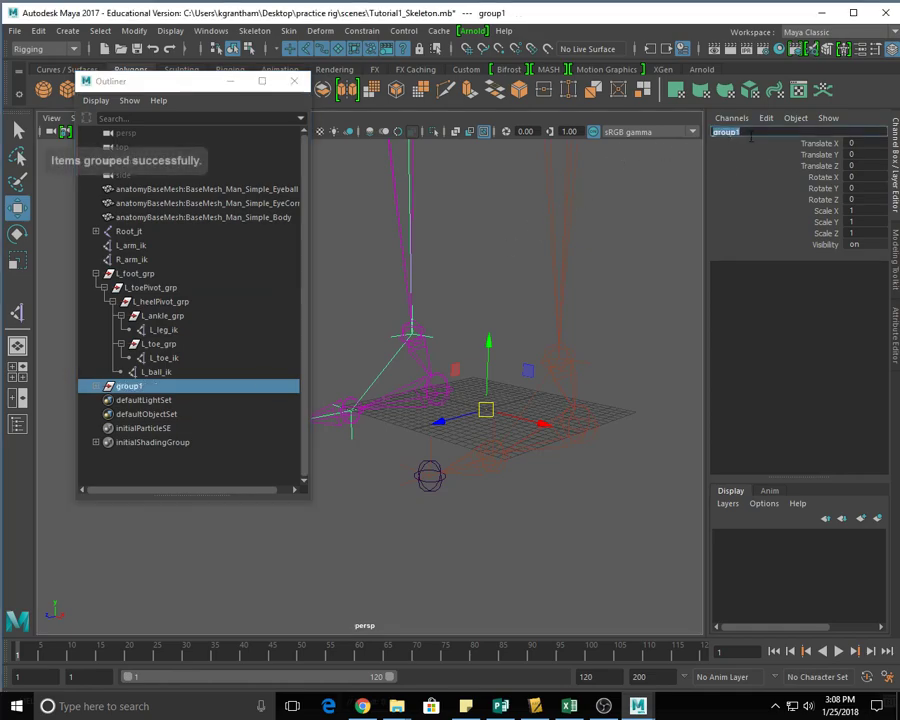
type("R_toePivot_")
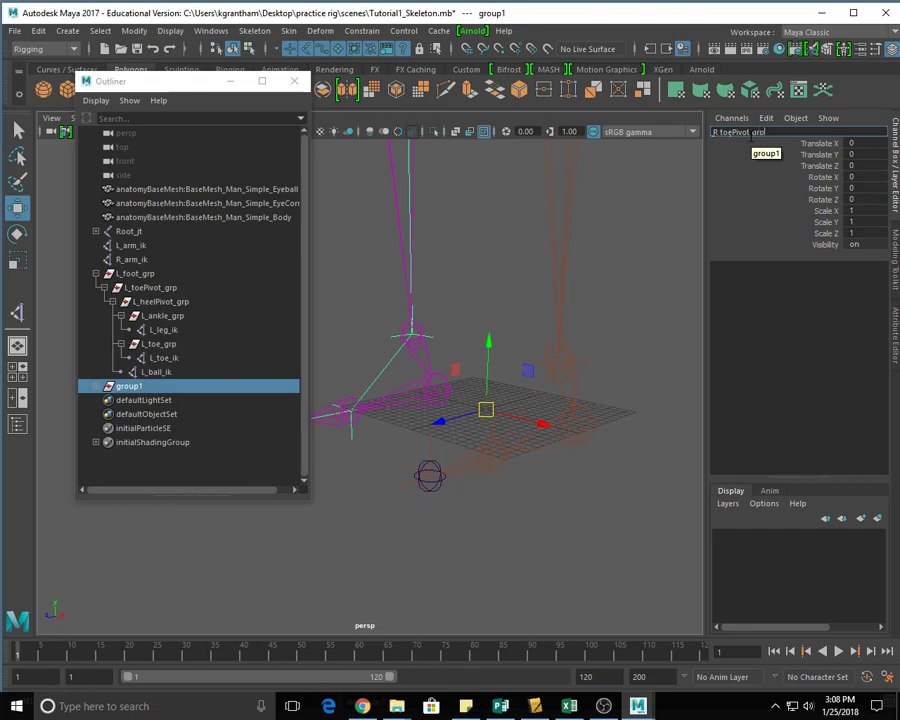
type("grp")
key("Return")
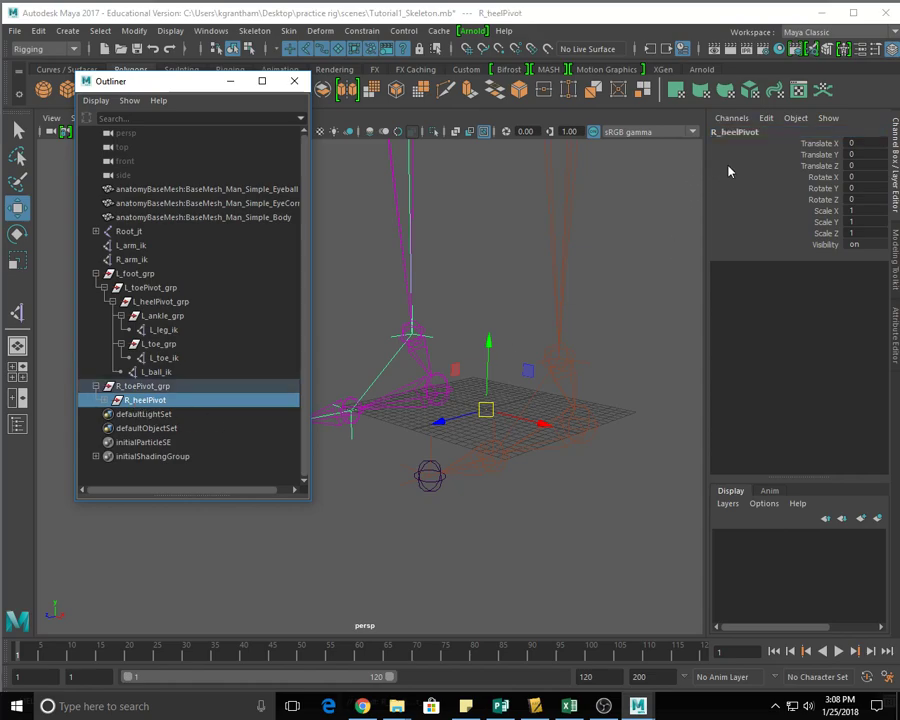
- Rename the R_heelPivot group inside R_toePivot_grp to R_heelPivot_grp
double_click(758, 132)
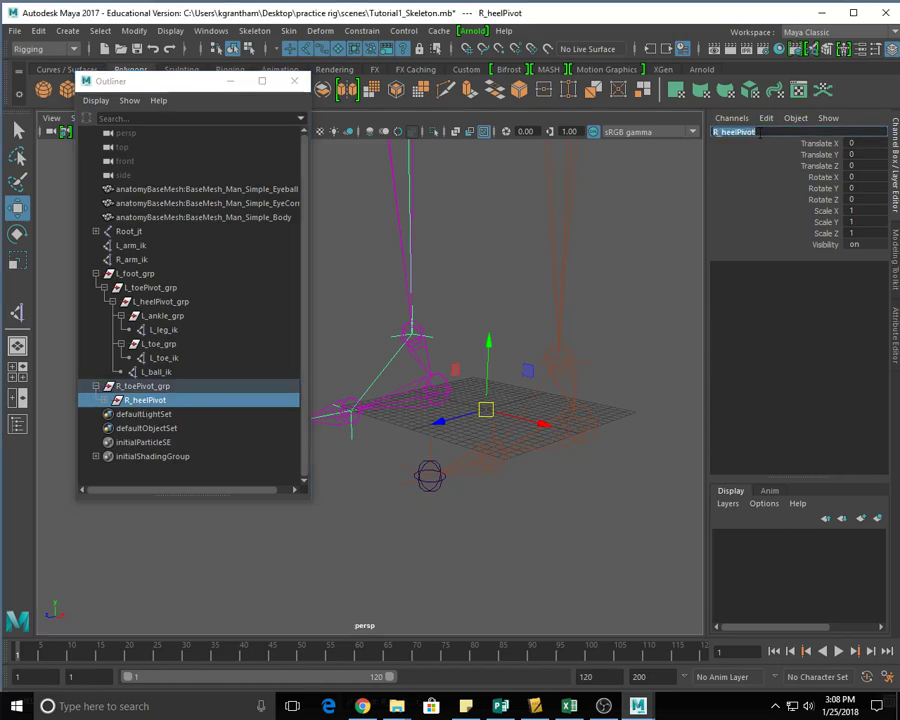
left_click(750, 133)
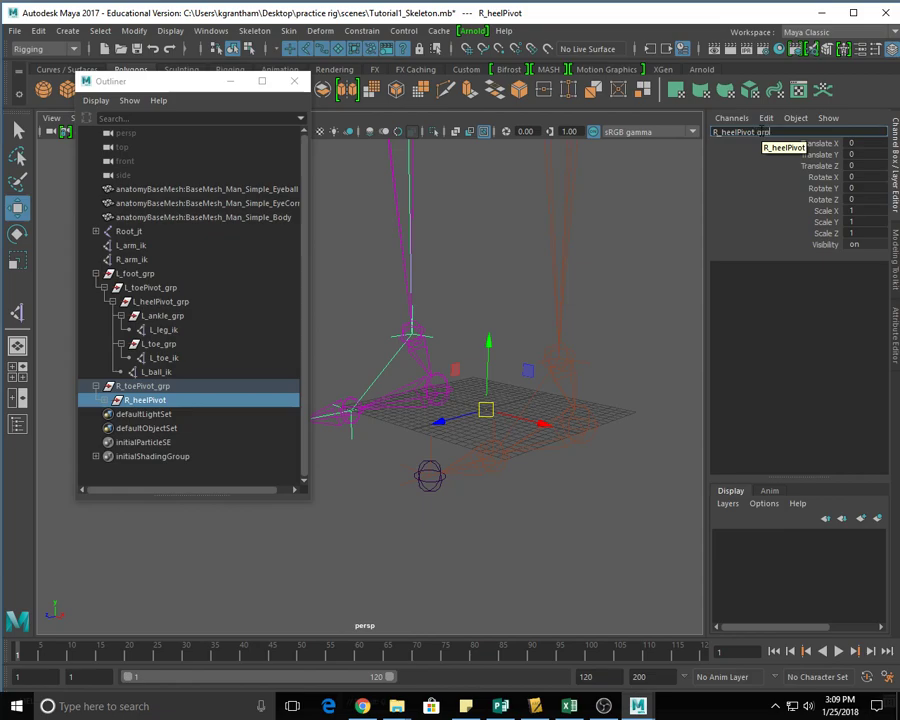
left_click(210, 409)
- Group R_toePivot_grp by itself and name the new top-level group R_foot_grp
left_click(228, 383)
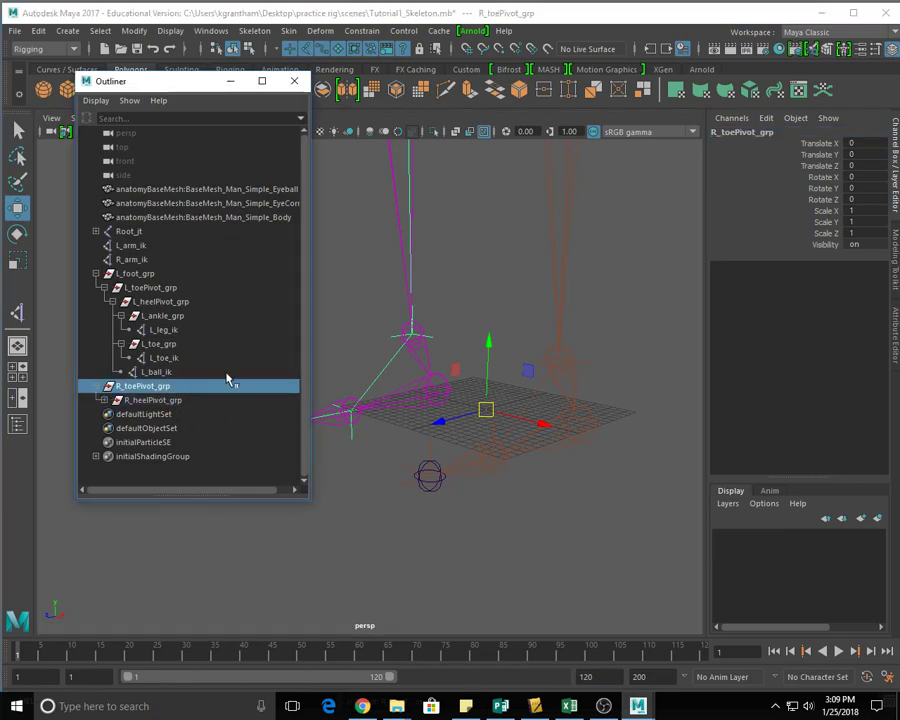
key("ctrl+g")
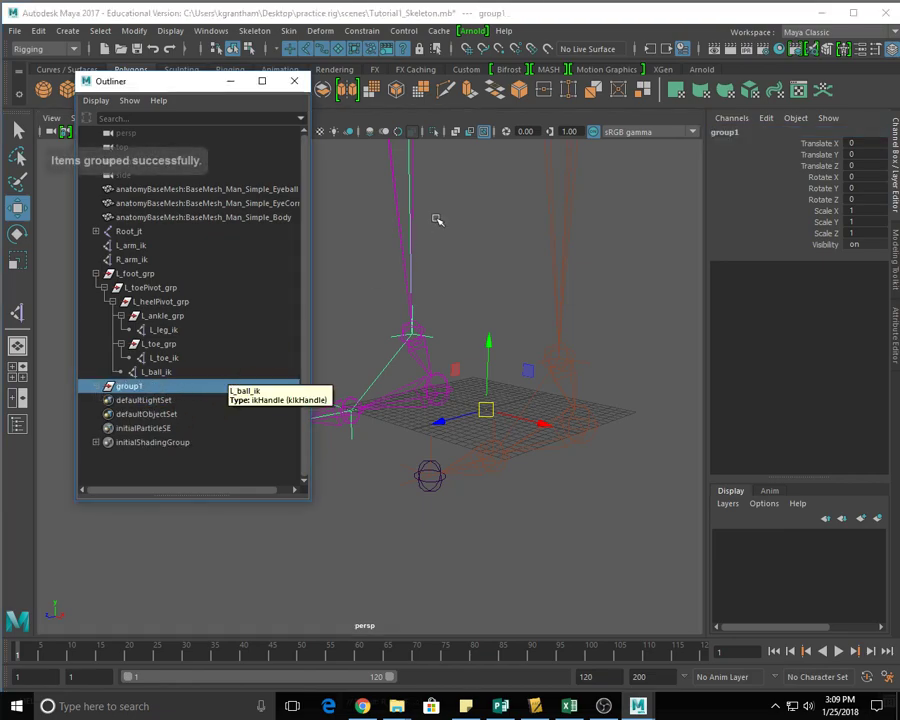
left_click(727, 132)
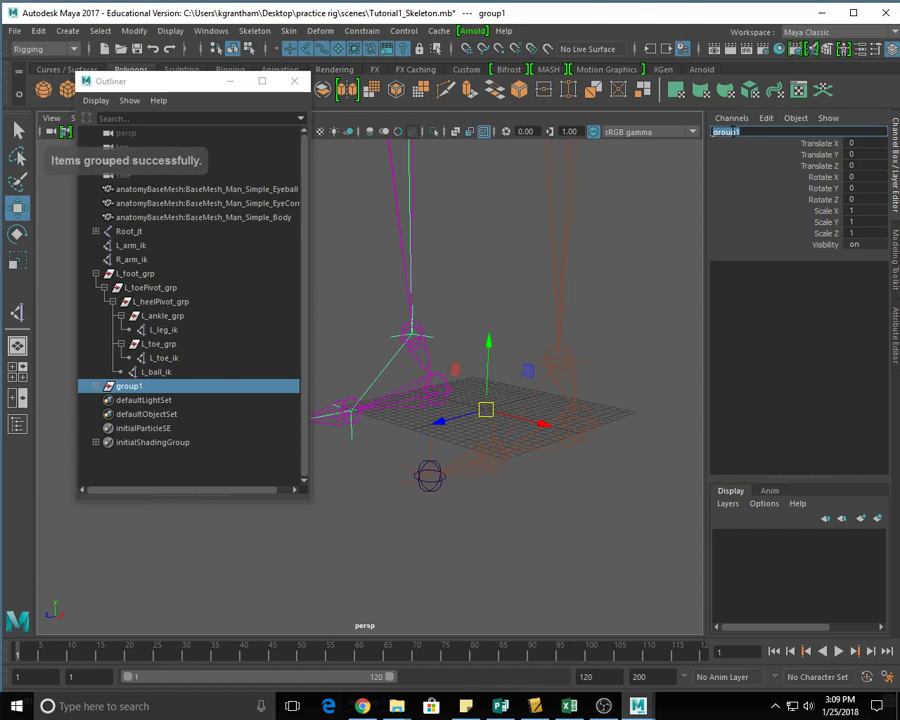
type("R_foot_")
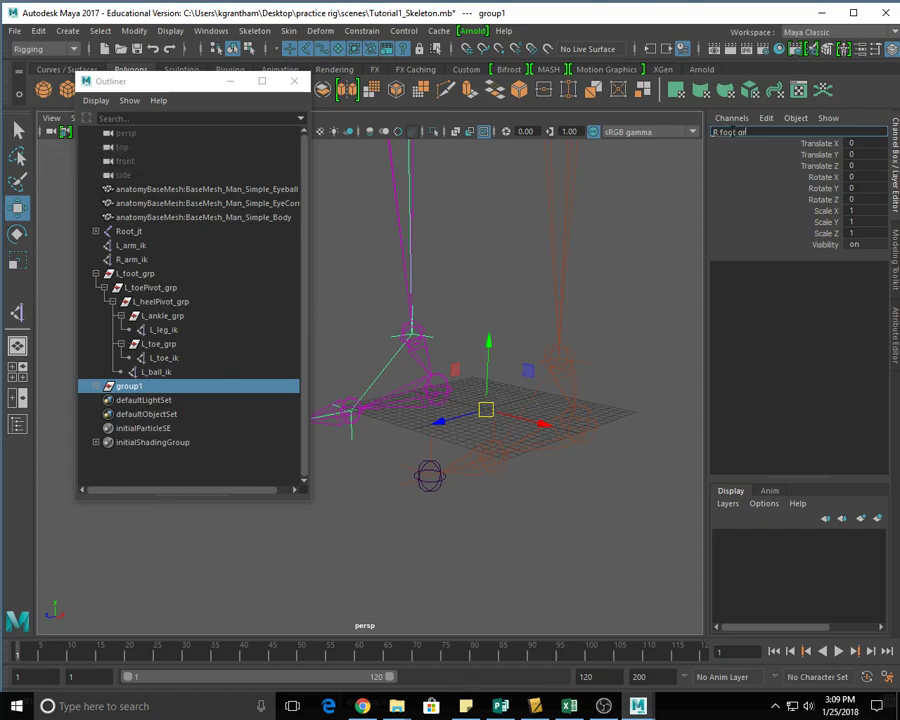
key("Return")
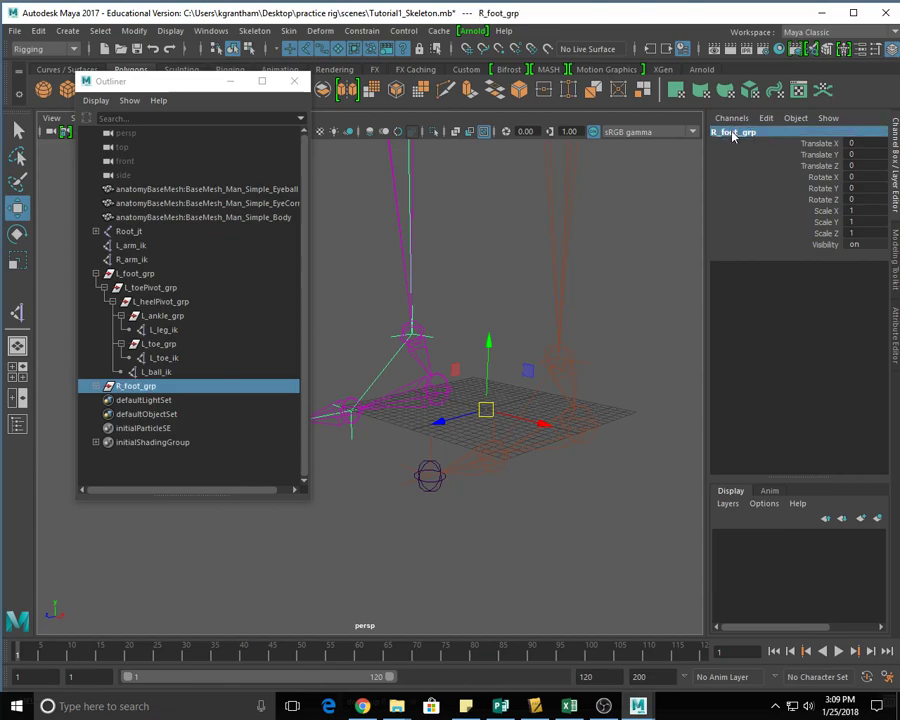
- Expand the R_foot_grp hierarchy down to its IK handles and make the Outliner taller to show every entry
left_click(97, 386)
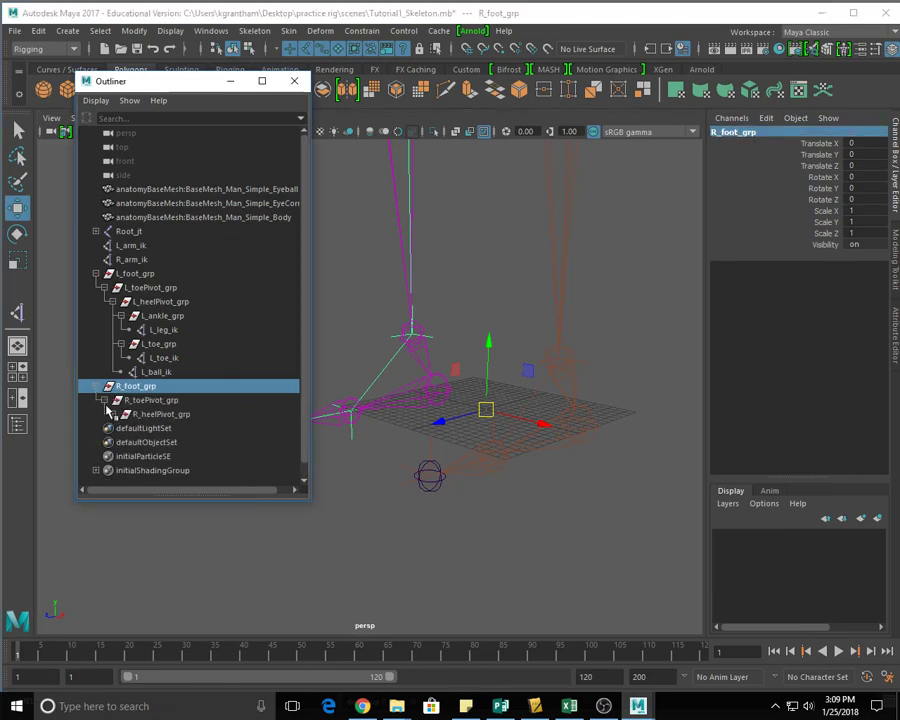
left_click(112, 414)
left_click(120, 428)
left_click(121, 456)
left_click_drag(191, 499, 190, 585)
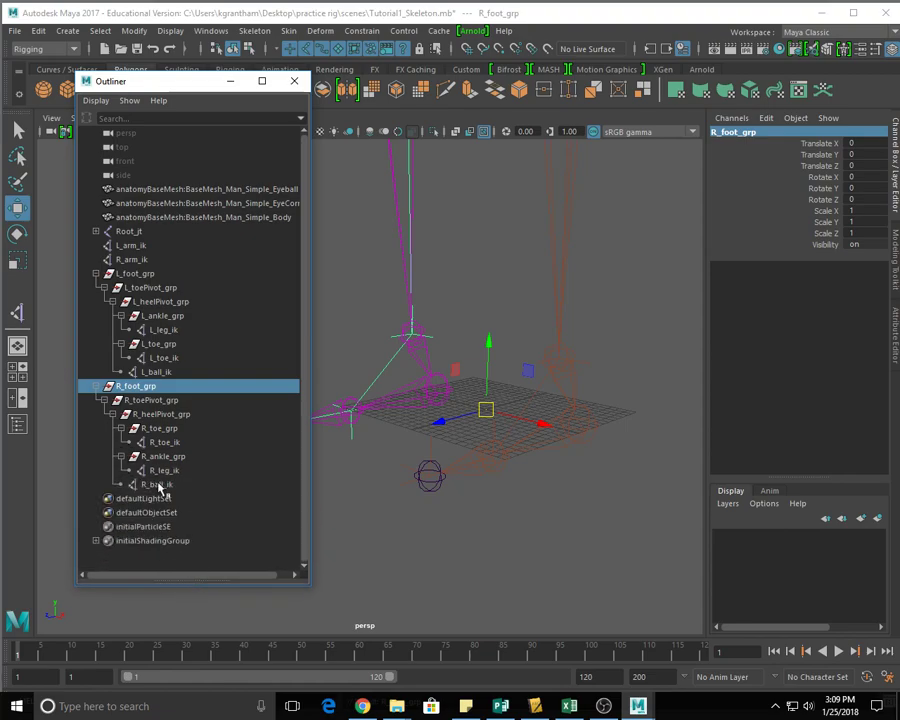
- Review the R_foot_grp hierarchy by selecting its pivot groups, R_toe_grp, R_toe_ik and R_leg_ik one after another
left_click(148, 400)
left_click(157, 416)
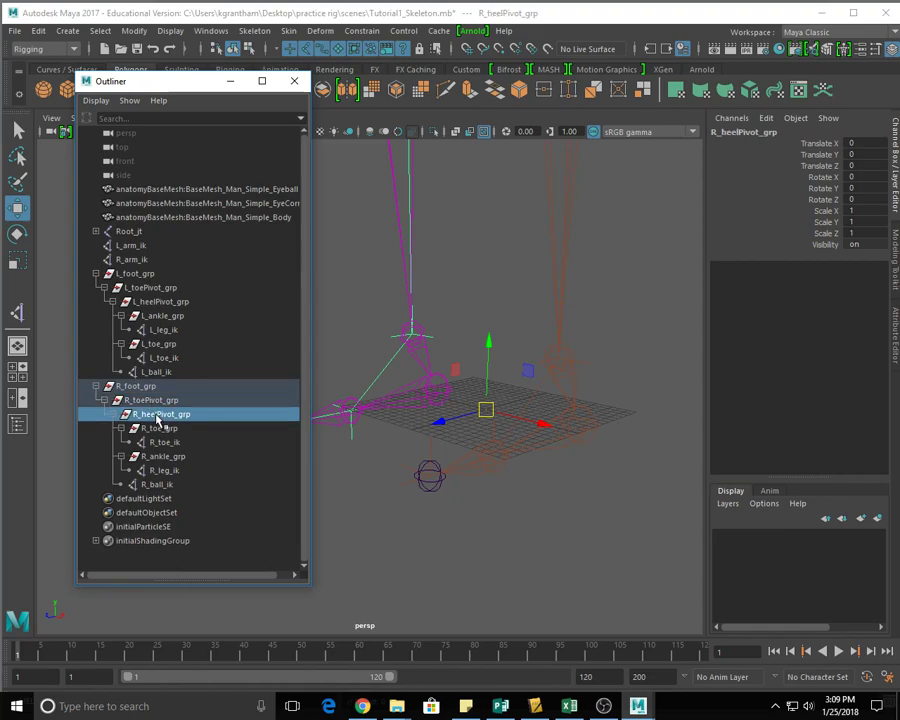
left_click(160, 429)
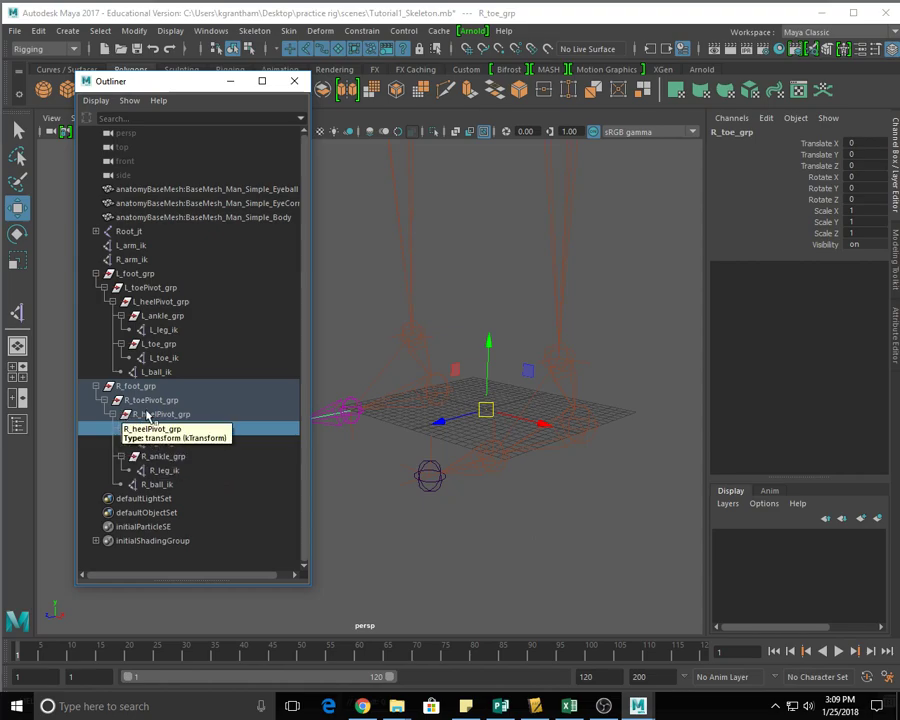
left_click(162, 442)
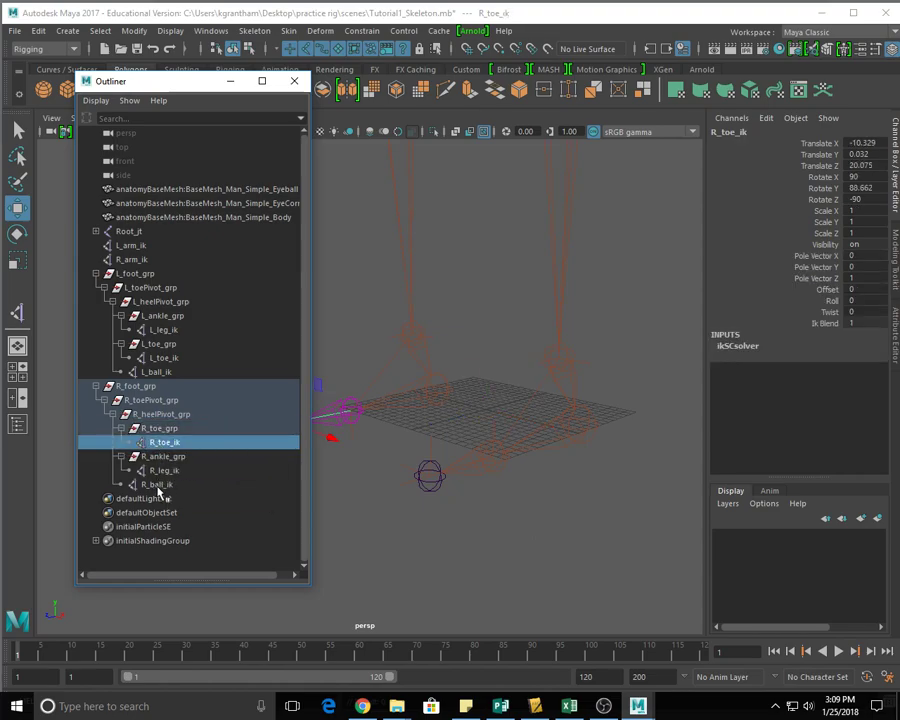
left_click(163, 470)
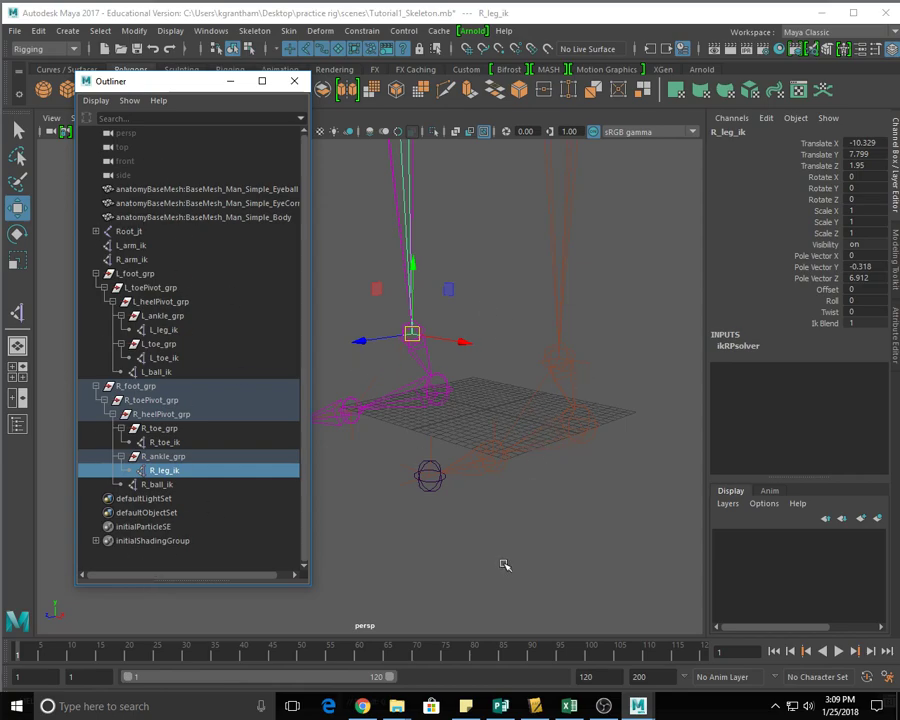
- Try to snap the pivot of L_foot_grp from the grid's centre to the left ball joint
left_click(132, 275)
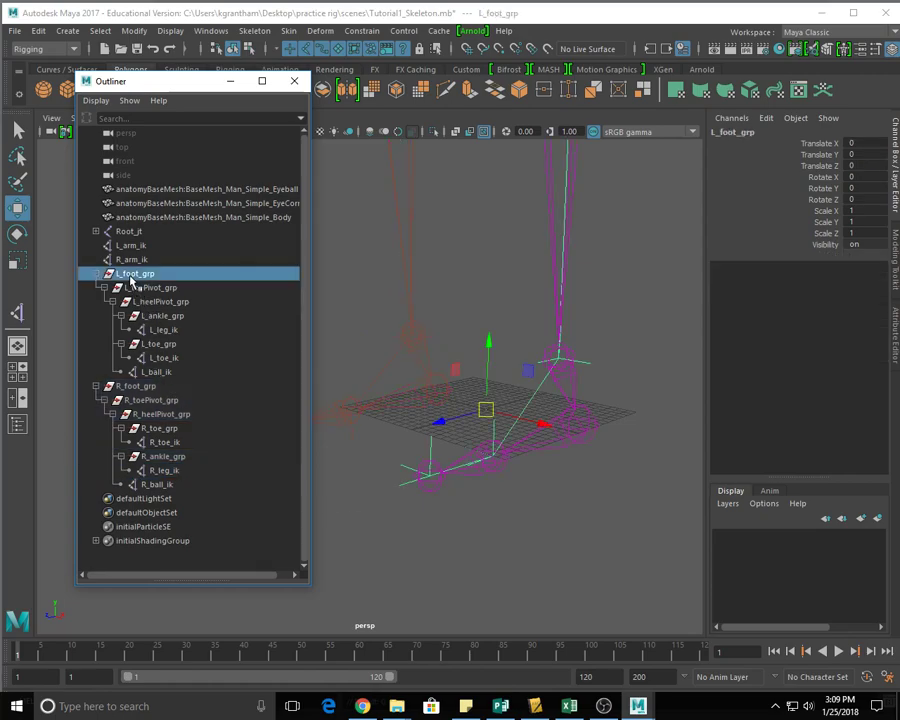
left_click_drag(589, 622, 560, 540, "alt")
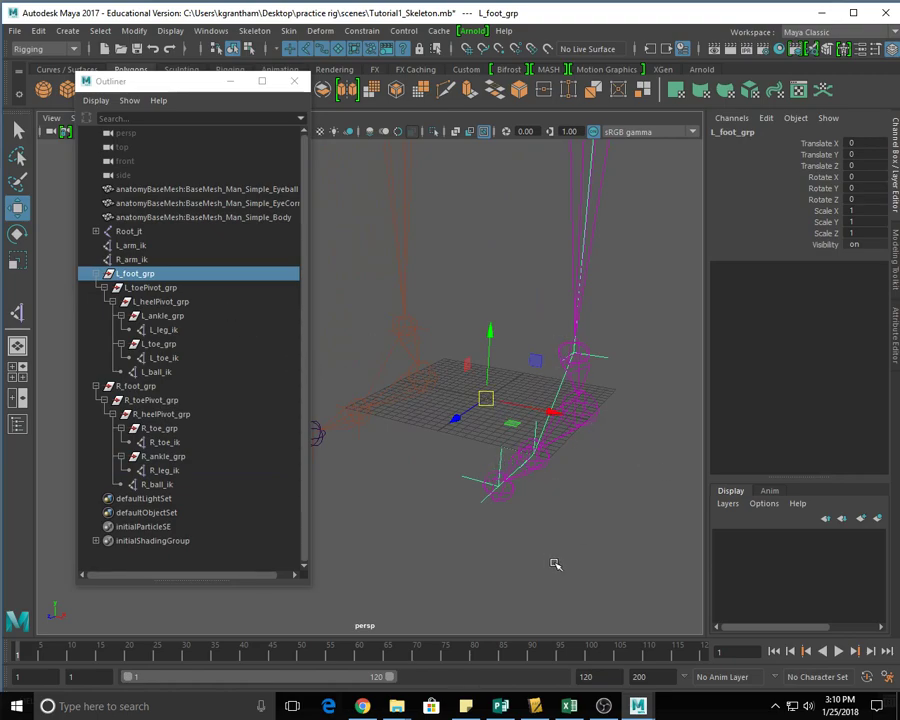
left_click_drag(490, 571, 535, 561, "alt")
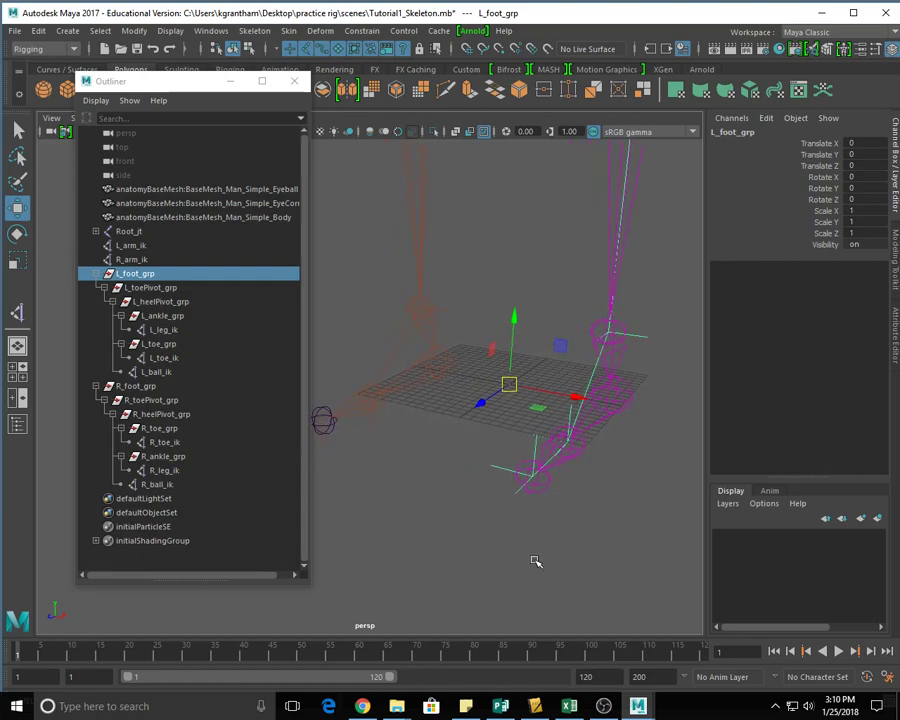
left_click(138, 279)
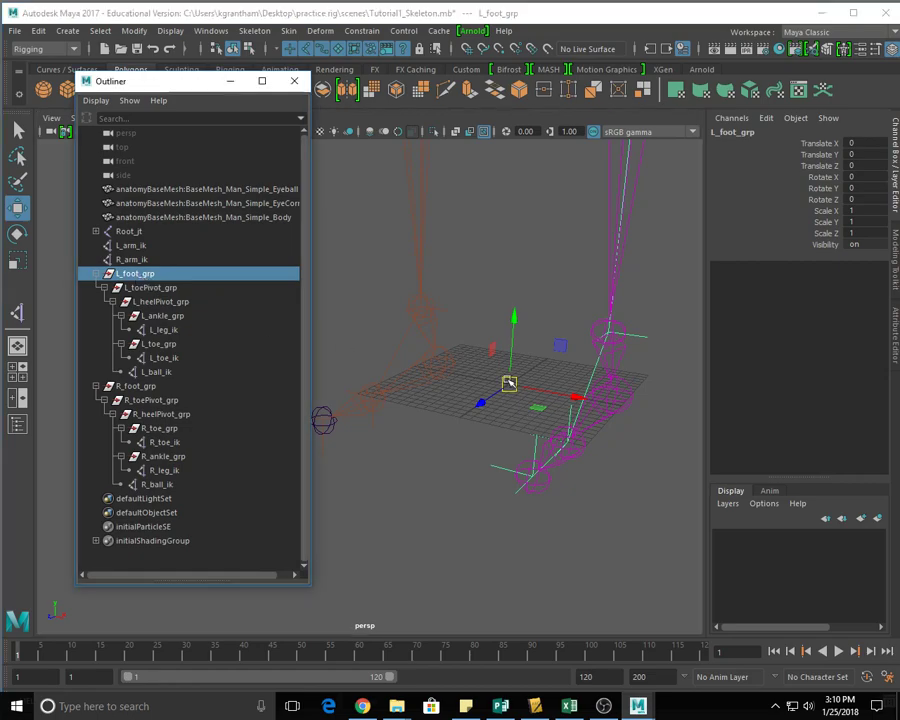
left_click(508, 383)
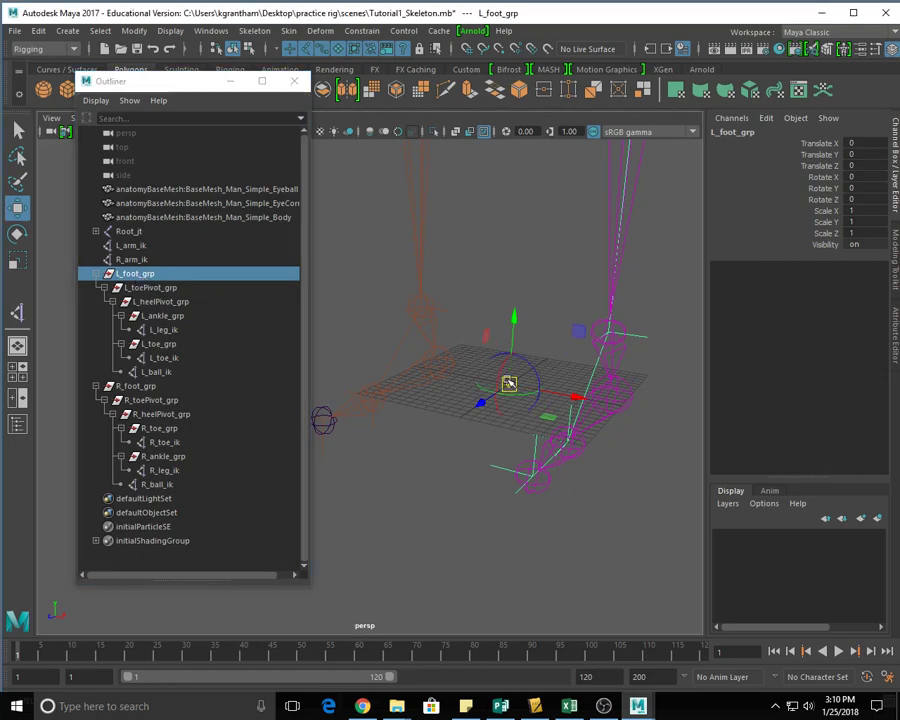
key("v")
left_click(578, 448)
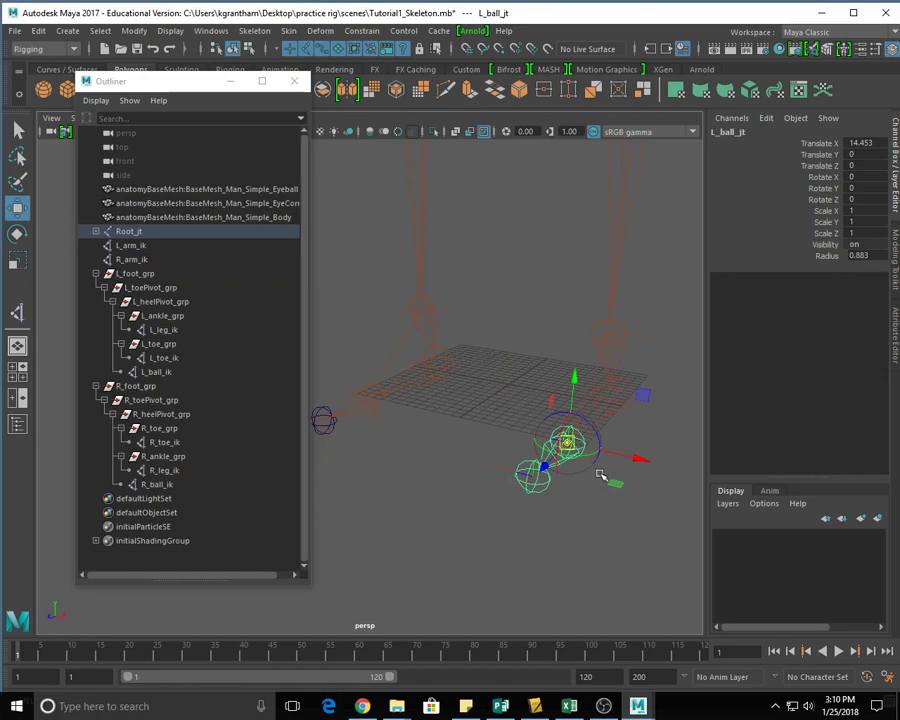
left_click(510, 385)
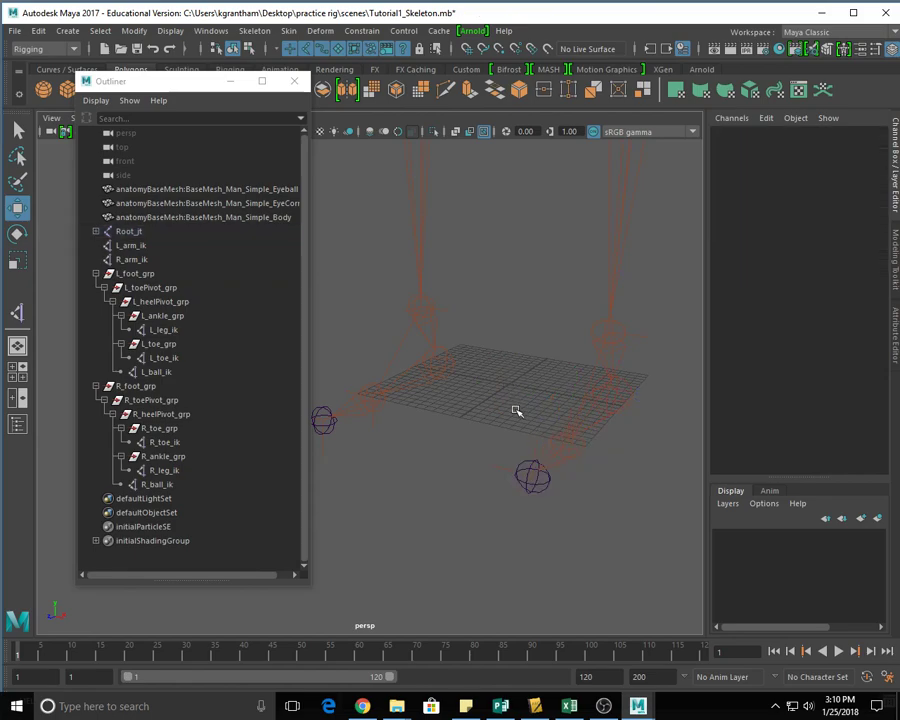
- Snap the pivot of L_foot_grp to the left ball joint and leave pivot editing
left_click(132, 273)
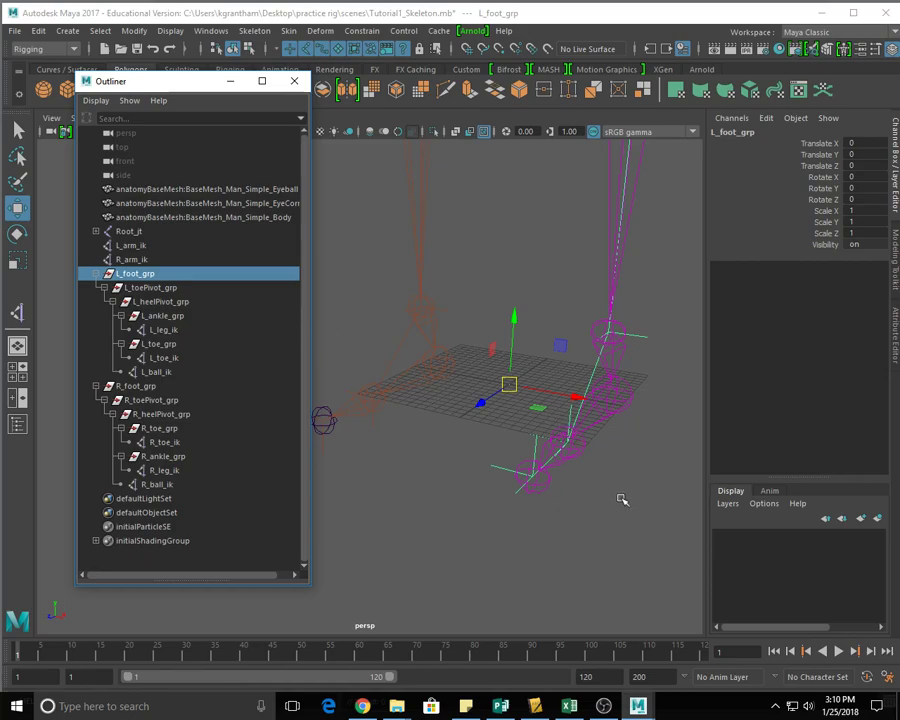
key("d")
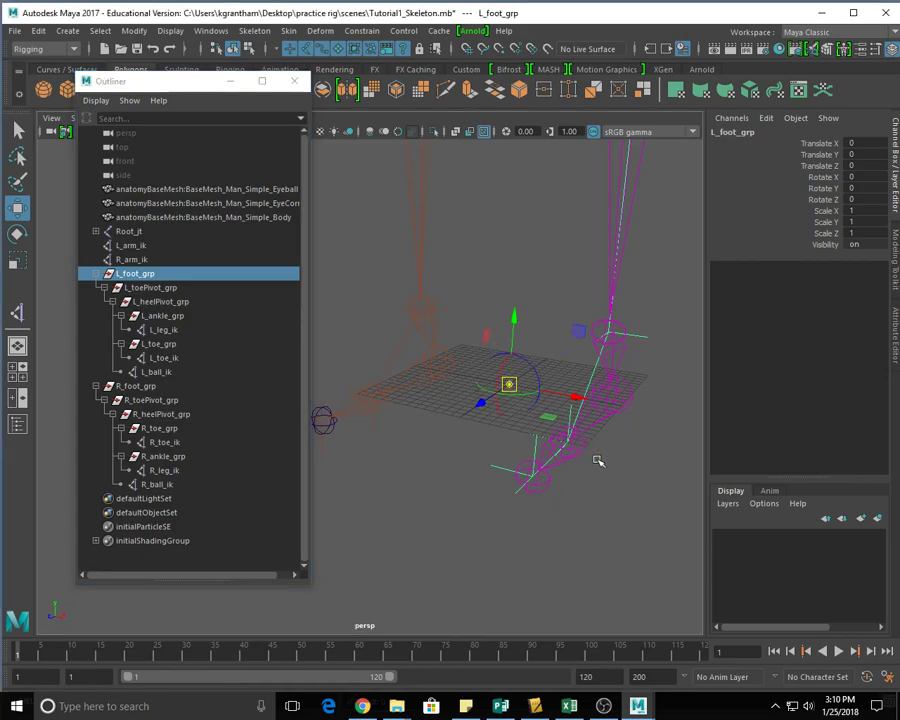
left_click_drag(510, 385, 576, 444)
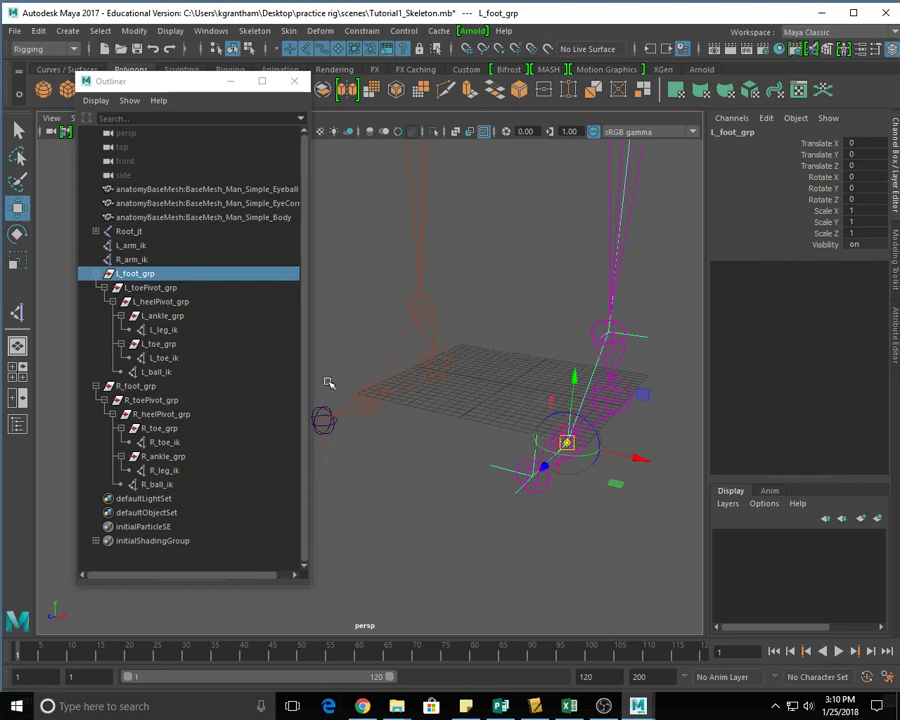
left_click(133, 275)
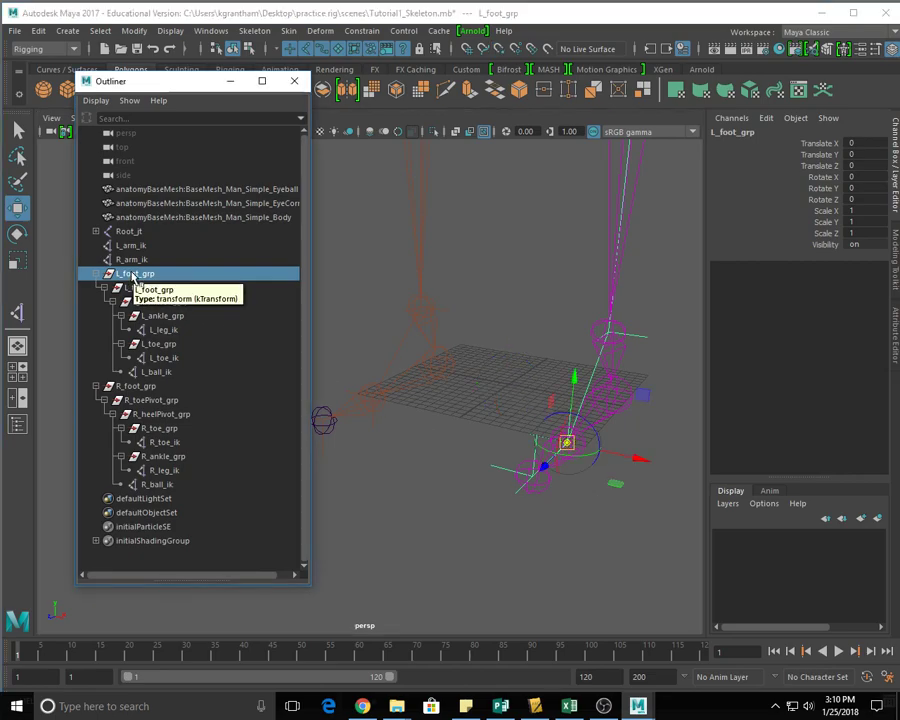
left_click(358, 272)
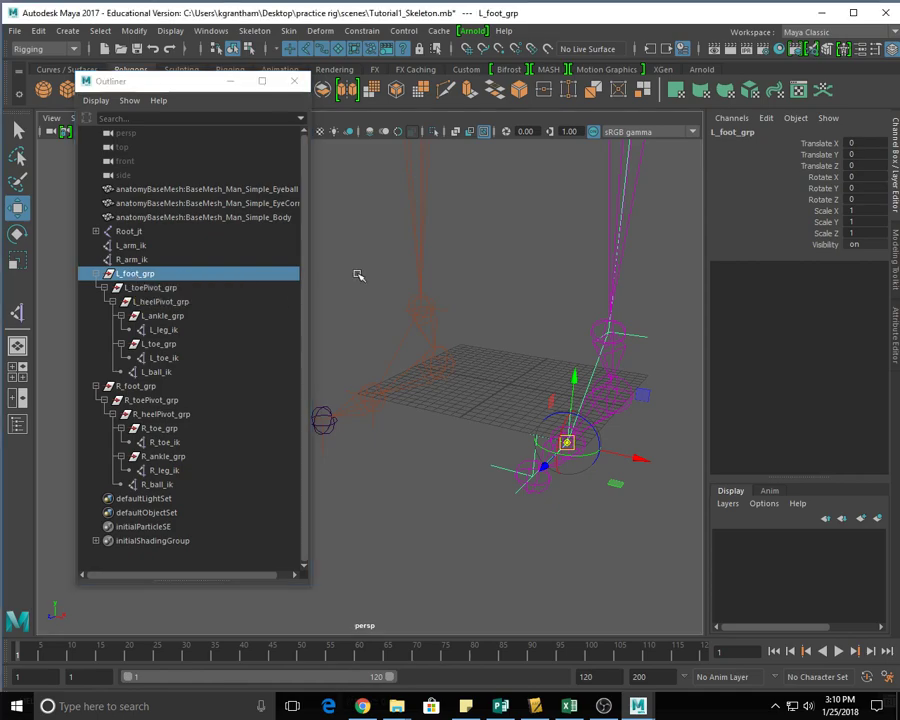
left_click(136, 276)
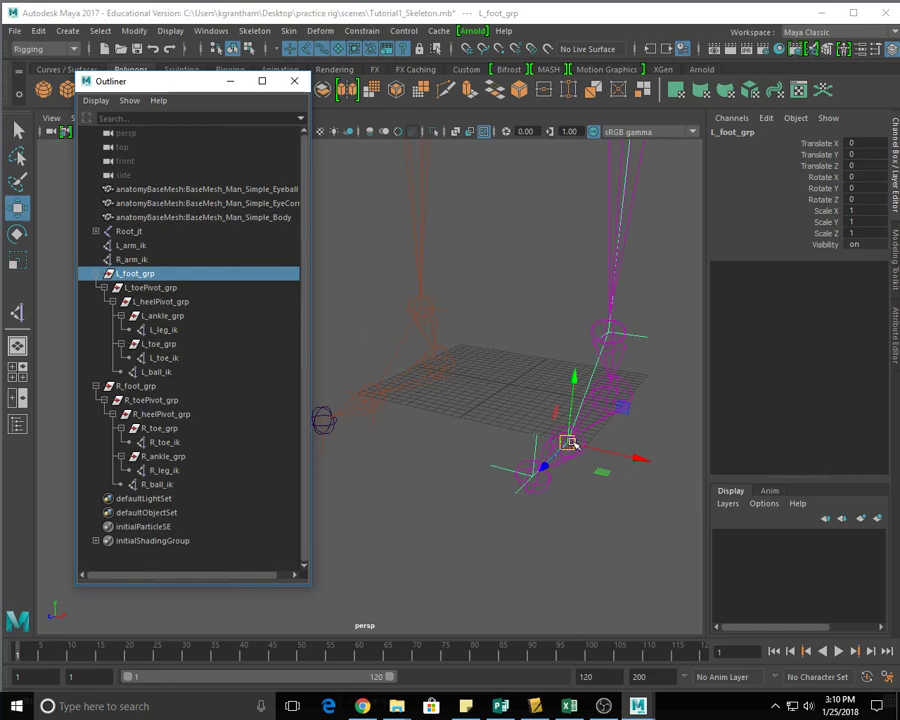
- Snap the pivot of L_toePivot_grp to the left toe tip joint and the pivot of L_heelPivot_grp to the left heel joint
left_click(155, 288)
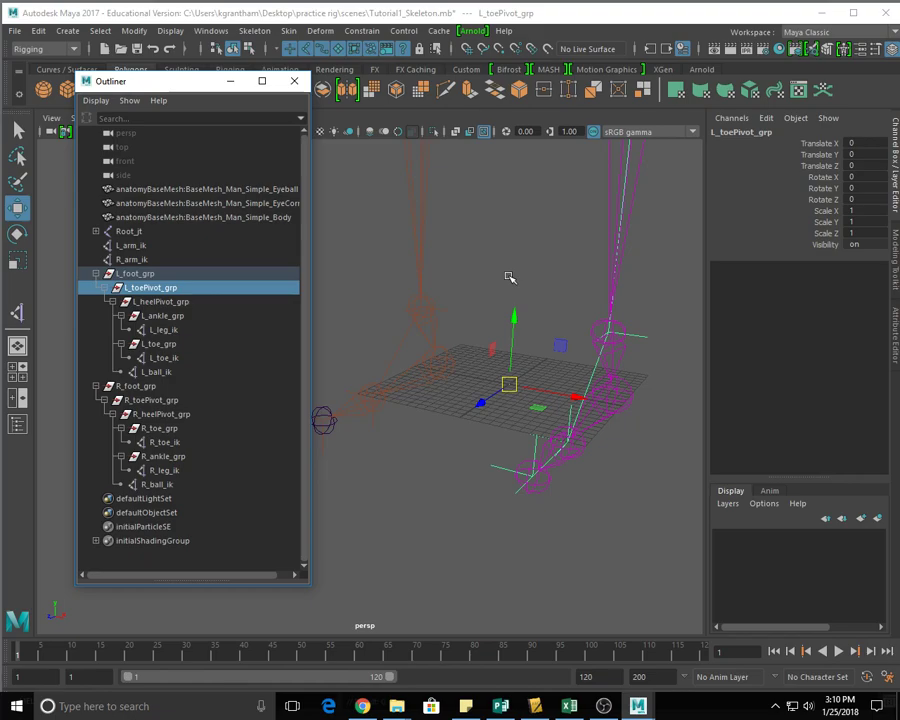
key("d")
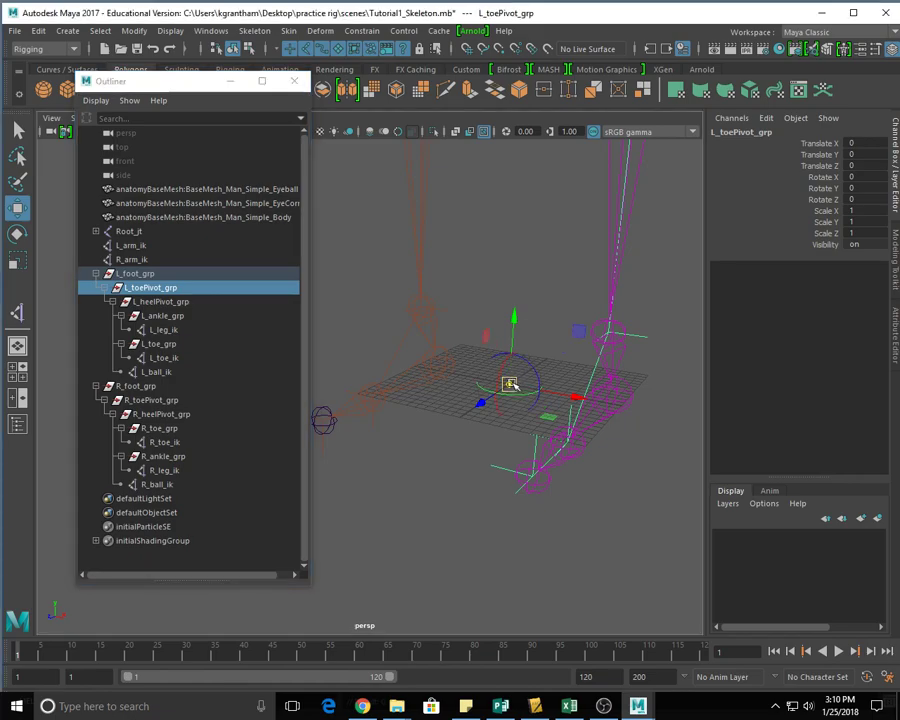
left_click_drag(509, 384, 532, 476)
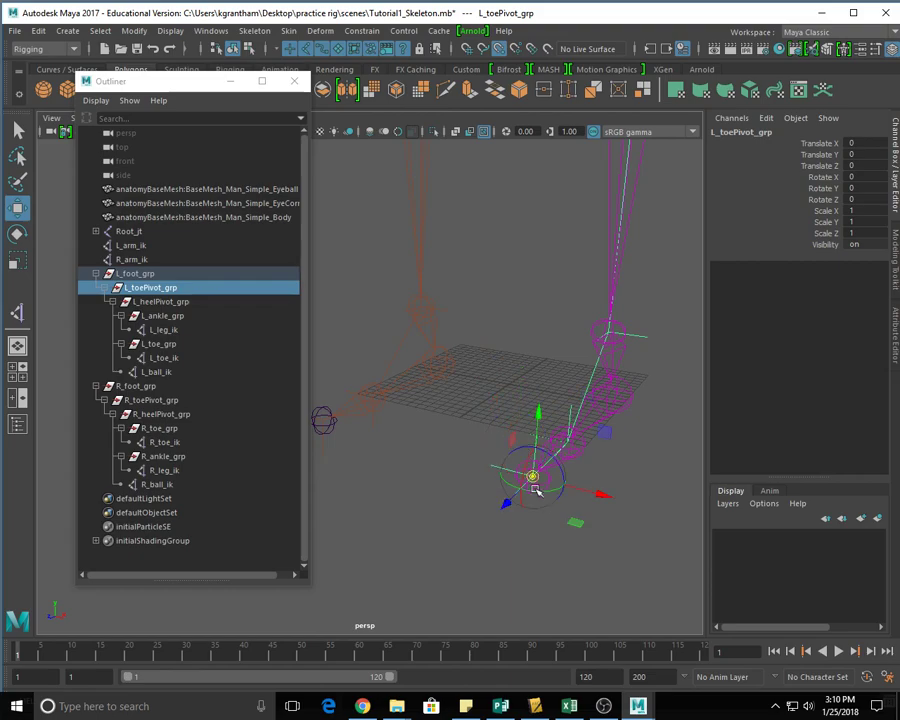
left_click(126, 301)
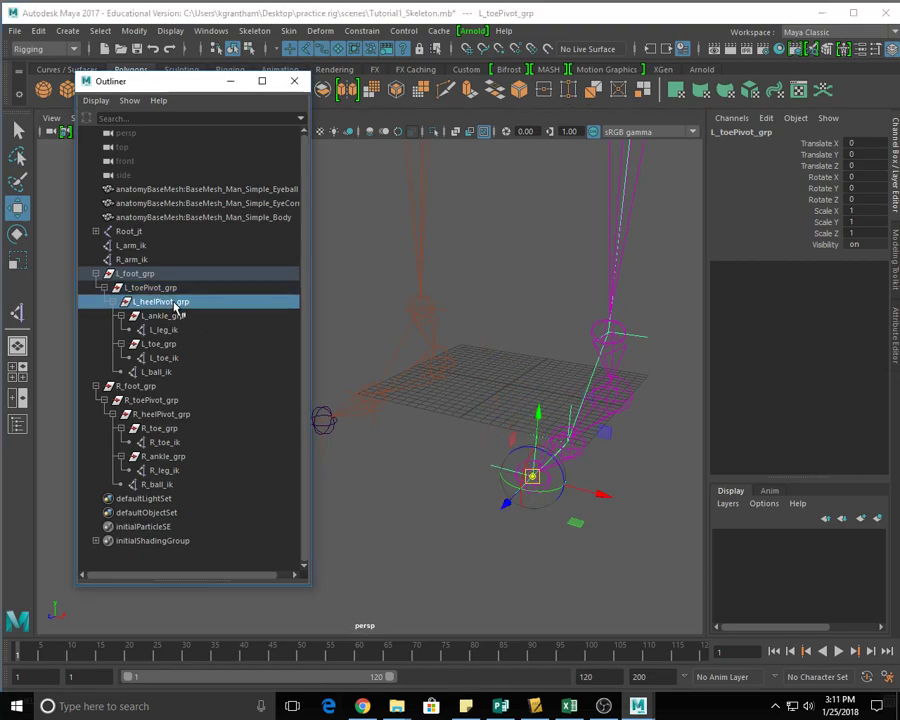
left_click_drag(510, 383, 610, 397)
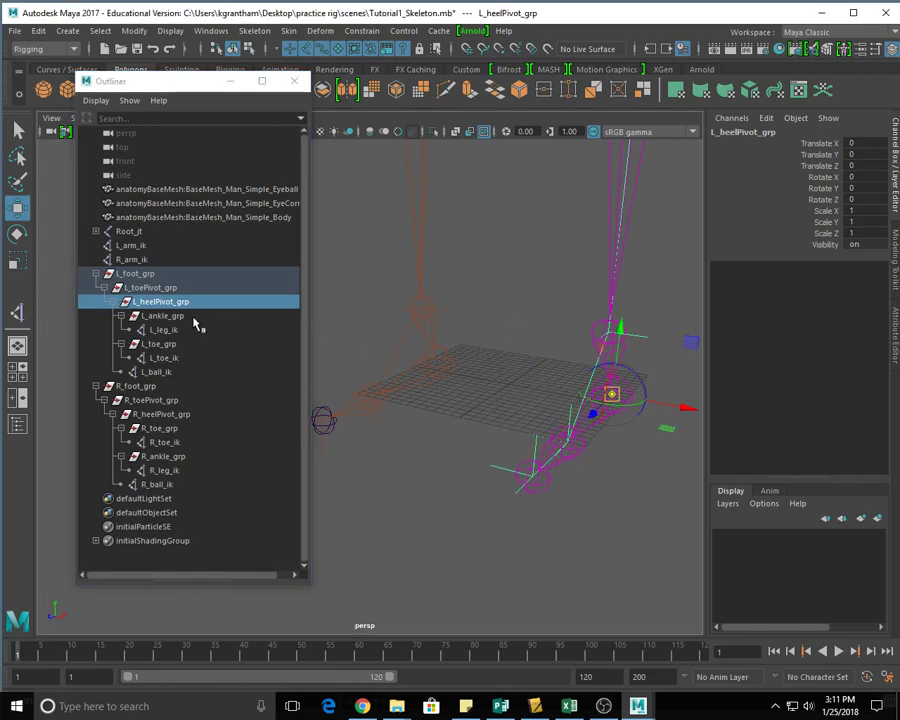
- Snap the pivots of L_ankle_grp and L_toe_grp to the left ball joint
left_click(160, 317)
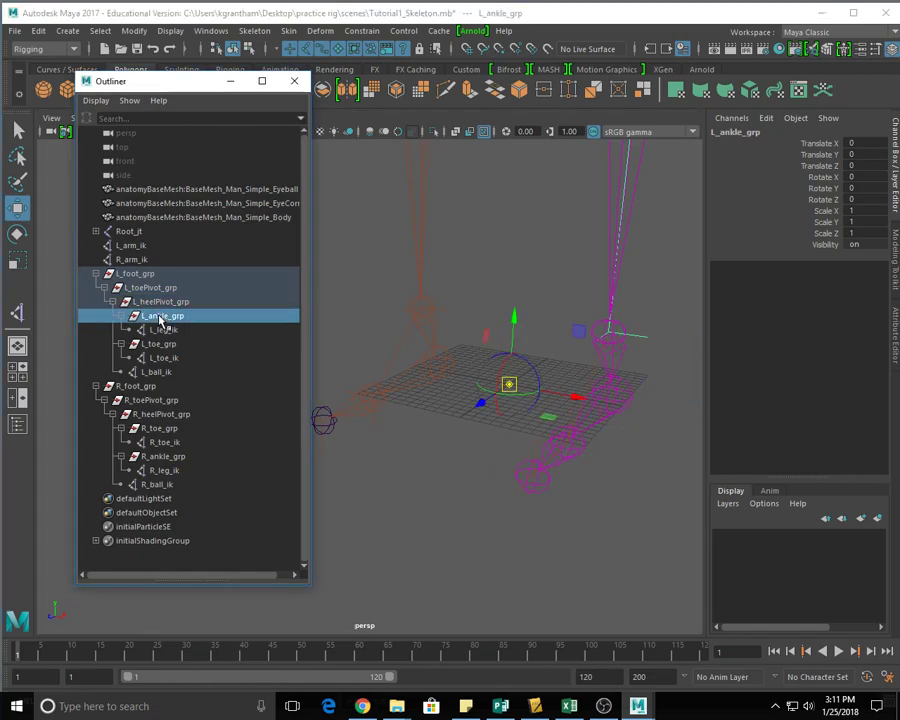
left_click_drag(515, 393, 565, 440)
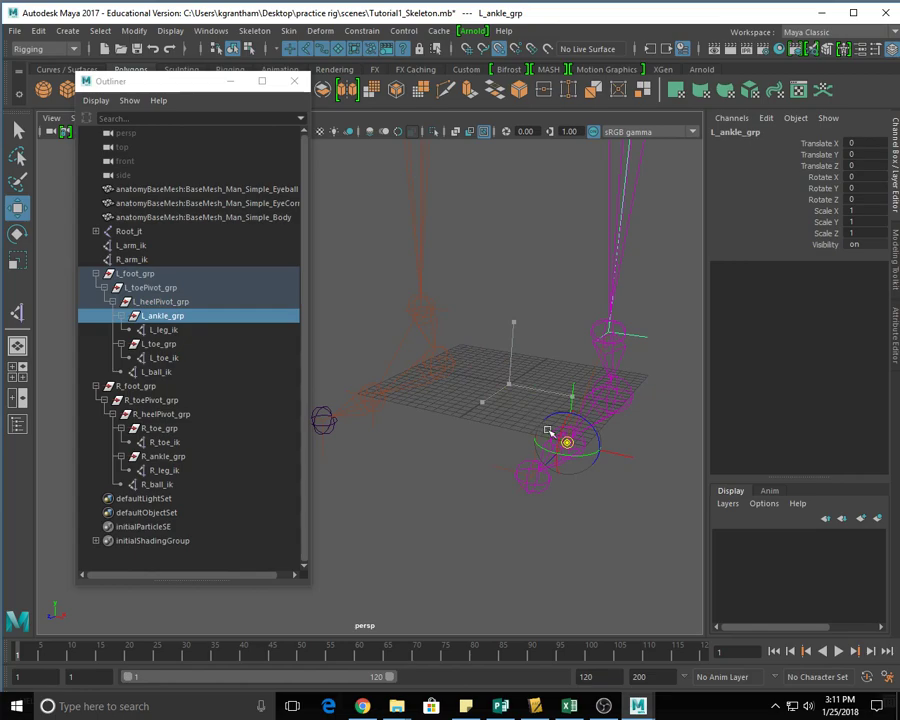
left_click(171, 345)
left_click_drag(509, 384, 566, 440)
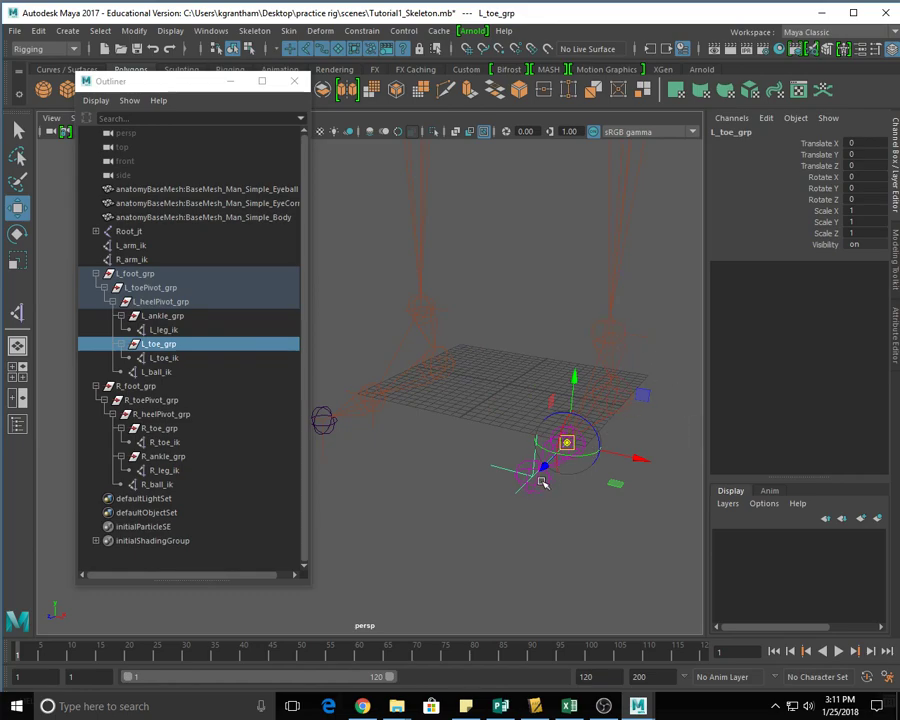
- Check the pivot location of every group and IK handle in the L_foot_grp hierarchy
left_click(134, 273)
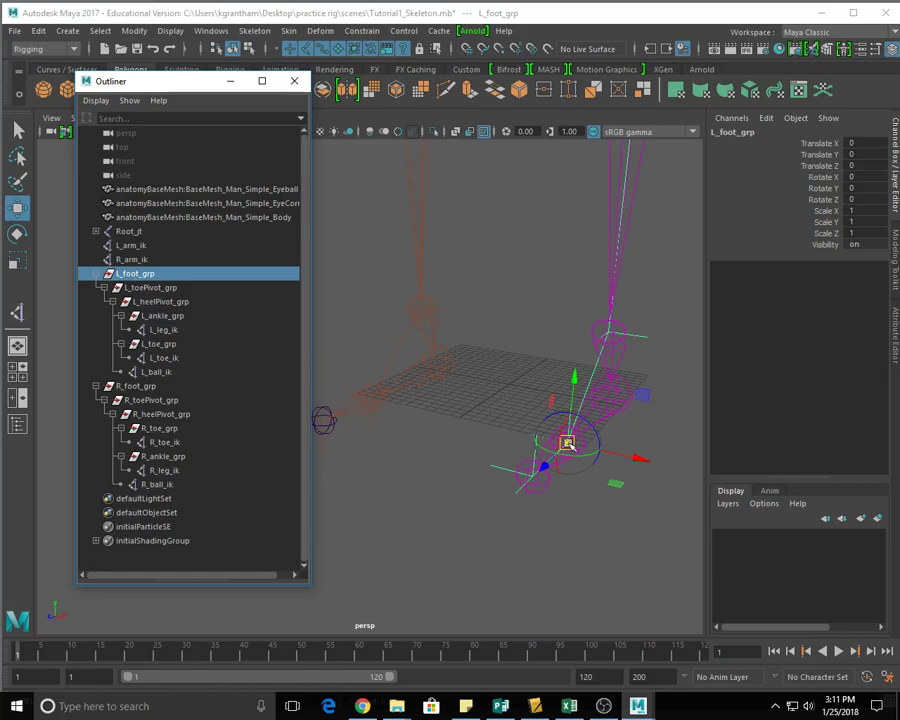
left_click(112, 287)
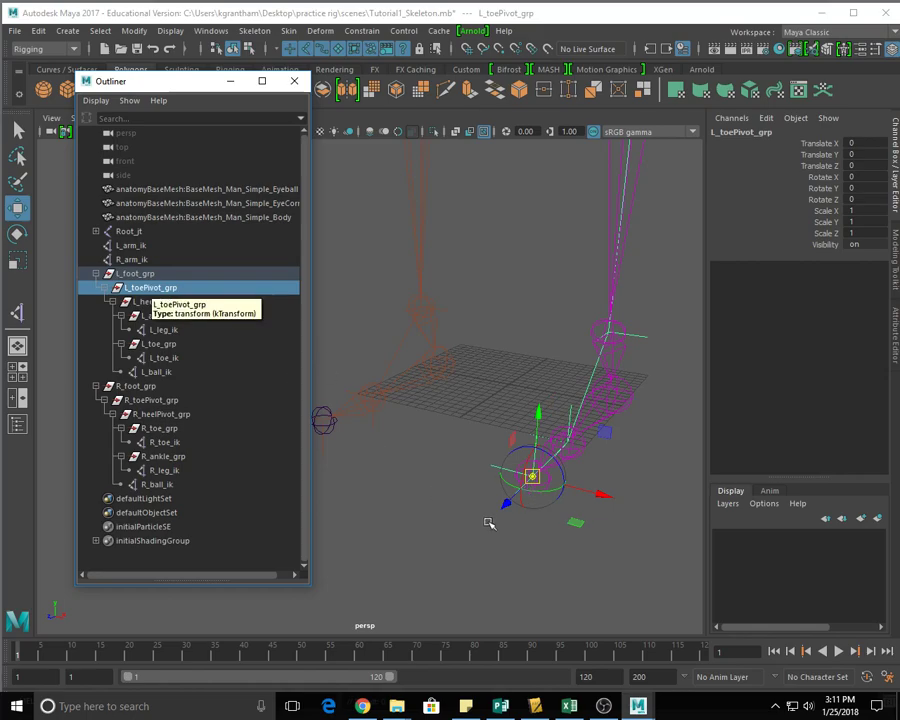
left_click(164, 303)
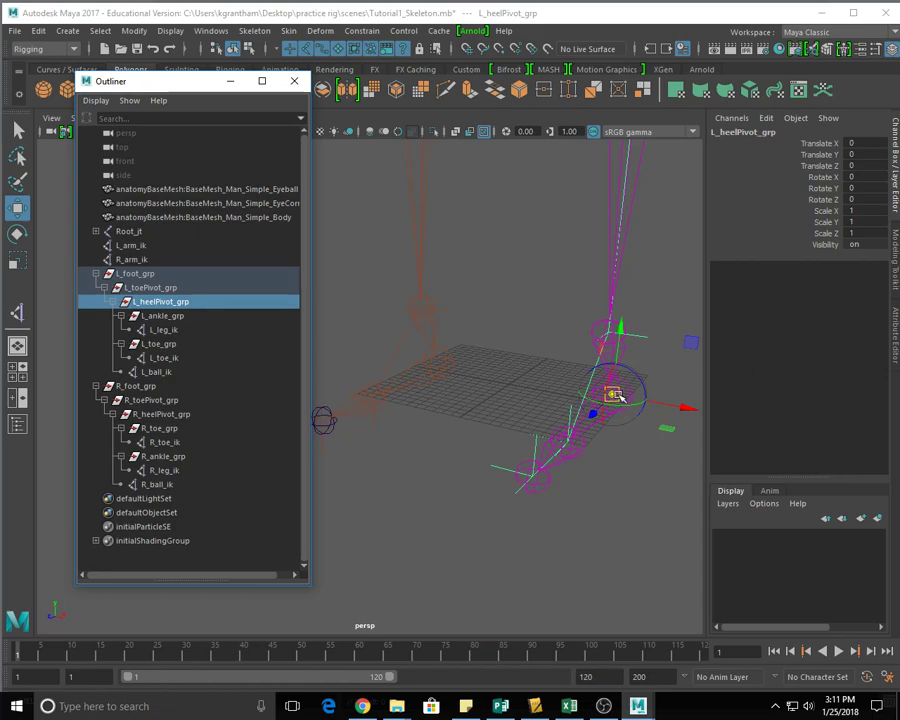
left_click(168, 316)
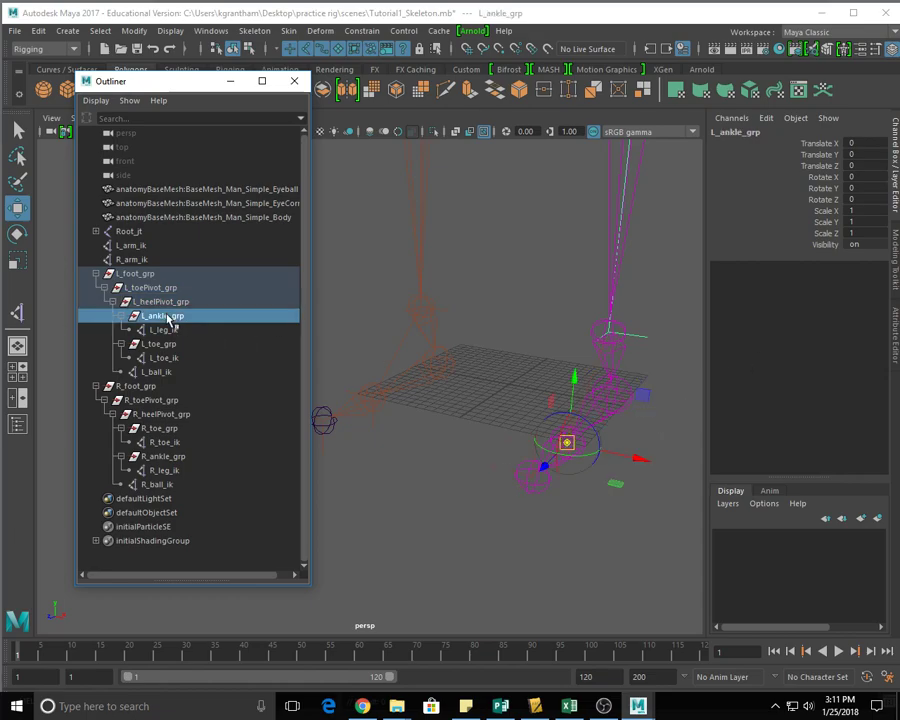
left_click(166, 346)
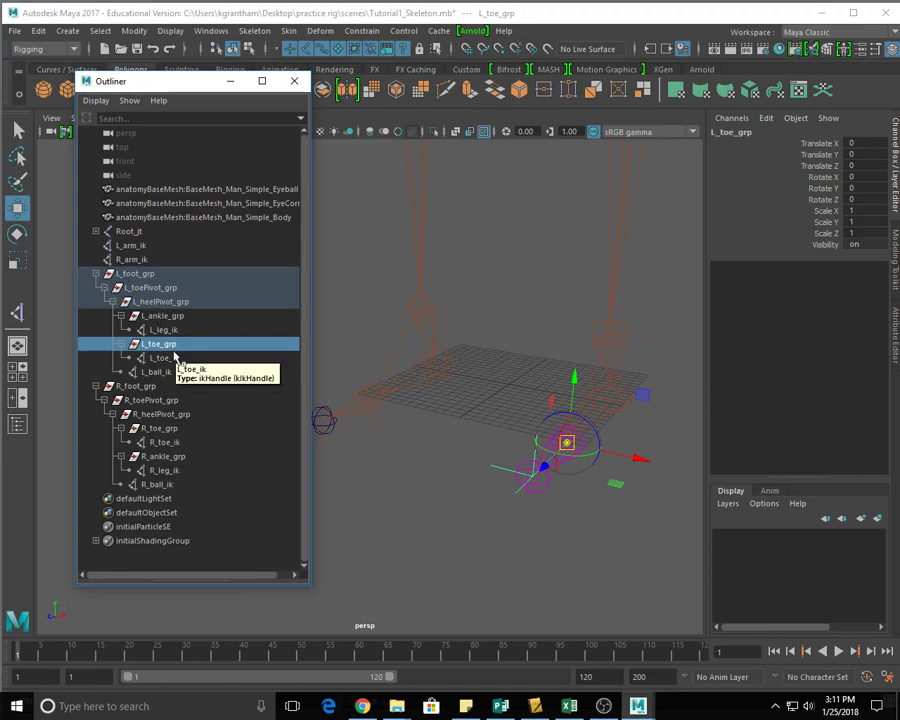
left_click(145, 330)
left_click(160, 358)
left_click(157, 371)
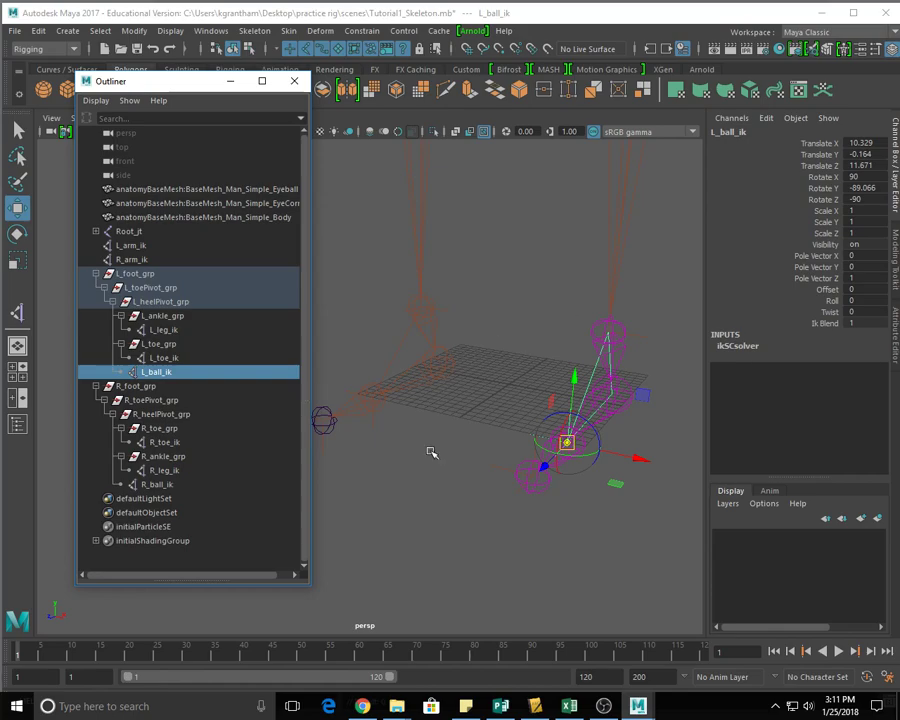
- Snap the pivot of R_foot_grp to the right ball joint and the pivot of R_toePivot_grp to the right toe tip joint
left_click(135, 388)
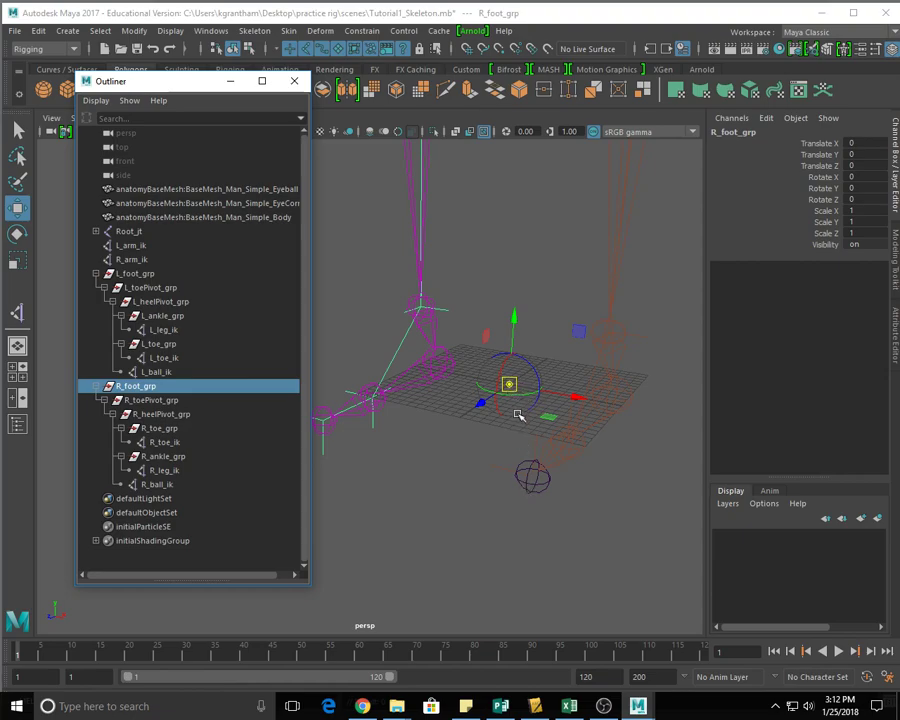
left_click_drag(512, 386, 376, 398)
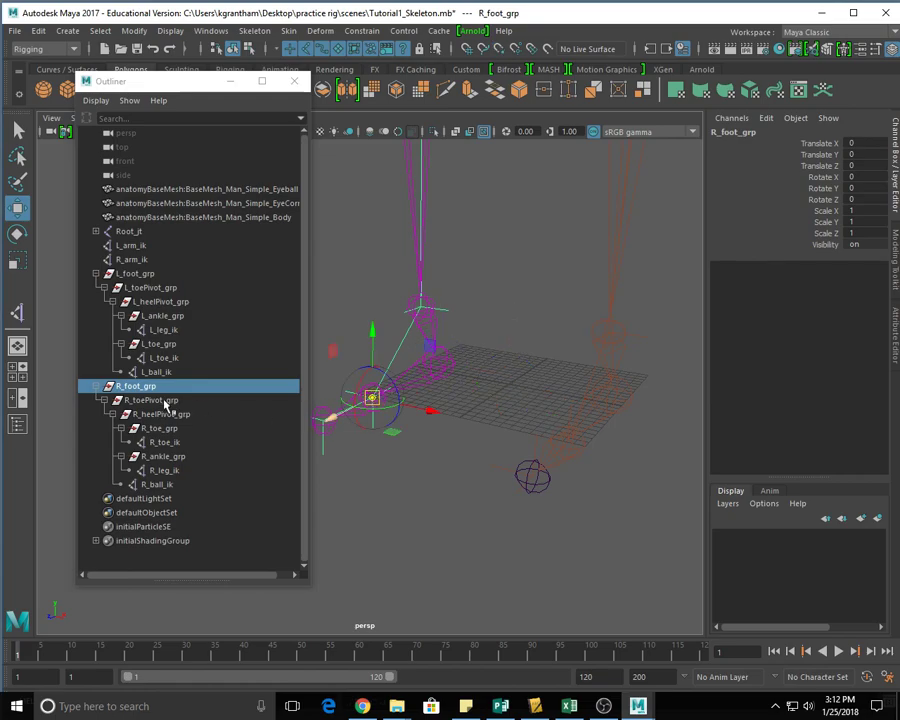
left_click(125, 400)
left_click_drag(508, 382, 323, 420)
- Snap the pivot of R_heelPivot_grp to the right heel joint and the pivots of R_toe_grp and R_ankle_grp to the right ball joint
left_click(232, 414)
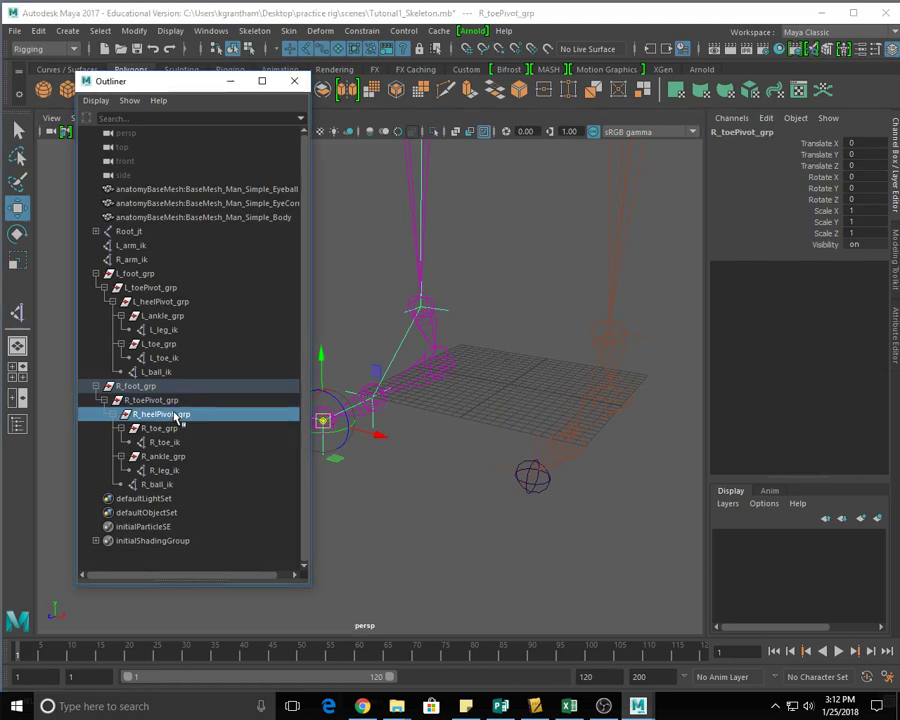
left_click_drag(510, 387, 440, 365)
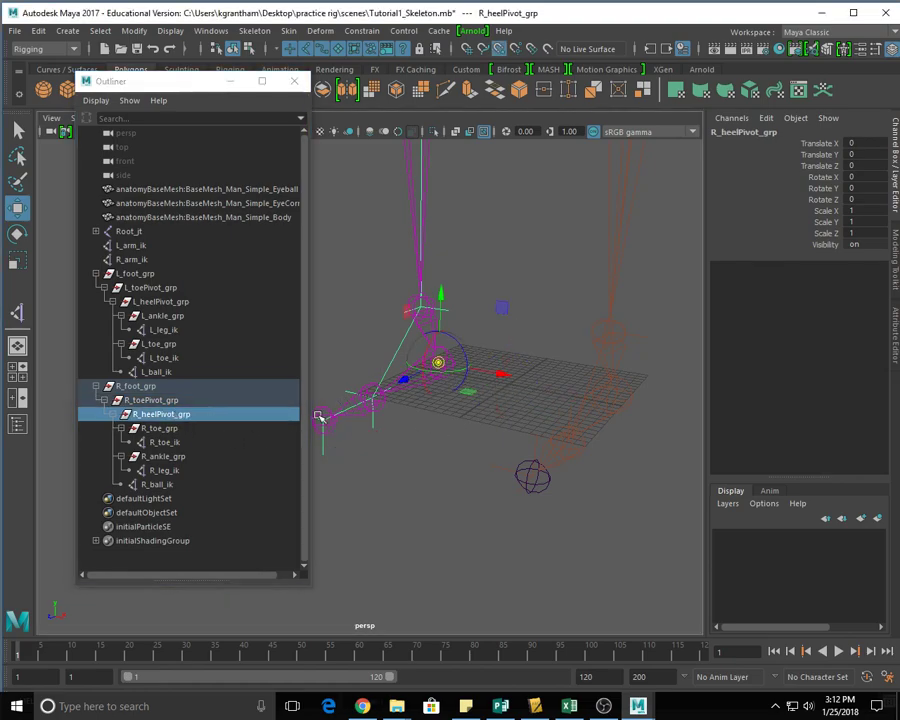
left_click(167, 430)
left_click_drag(506, 382, 372, 398)
left_click(182, 456)
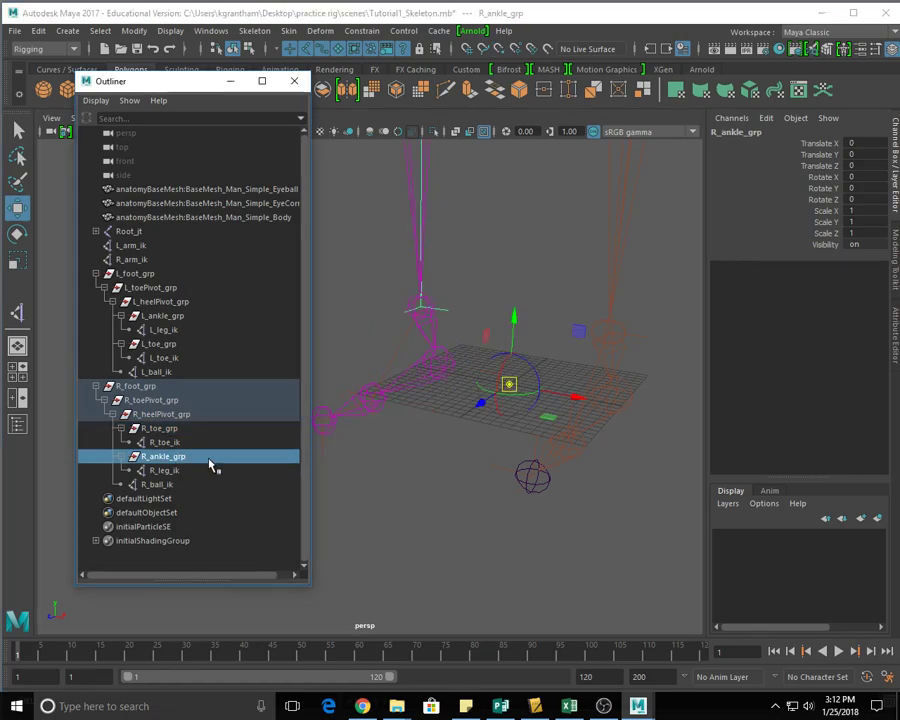
left_click_drag(391, 399, 390, 401)
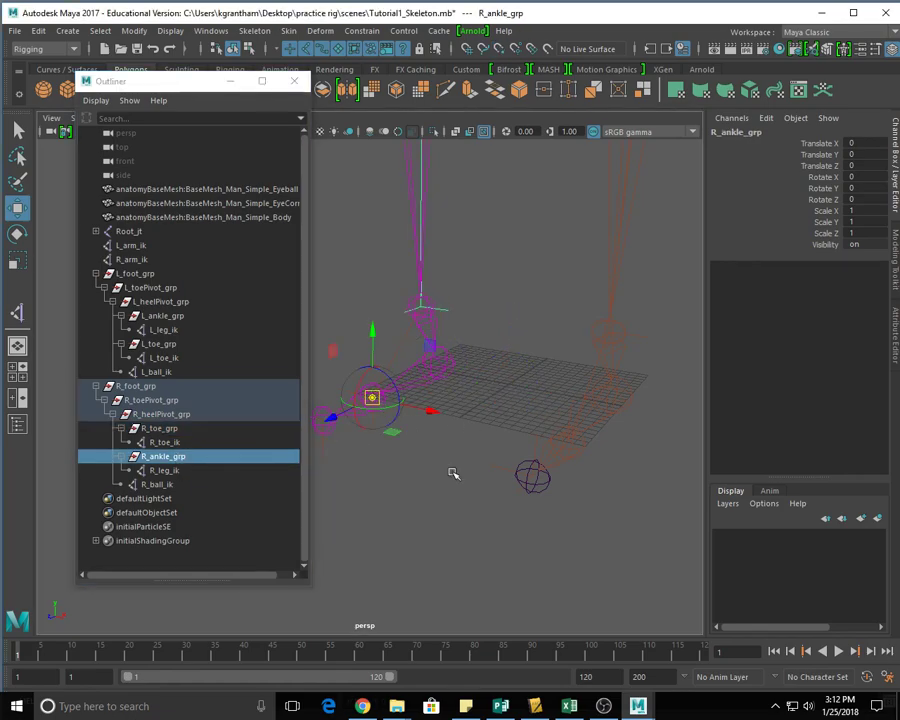